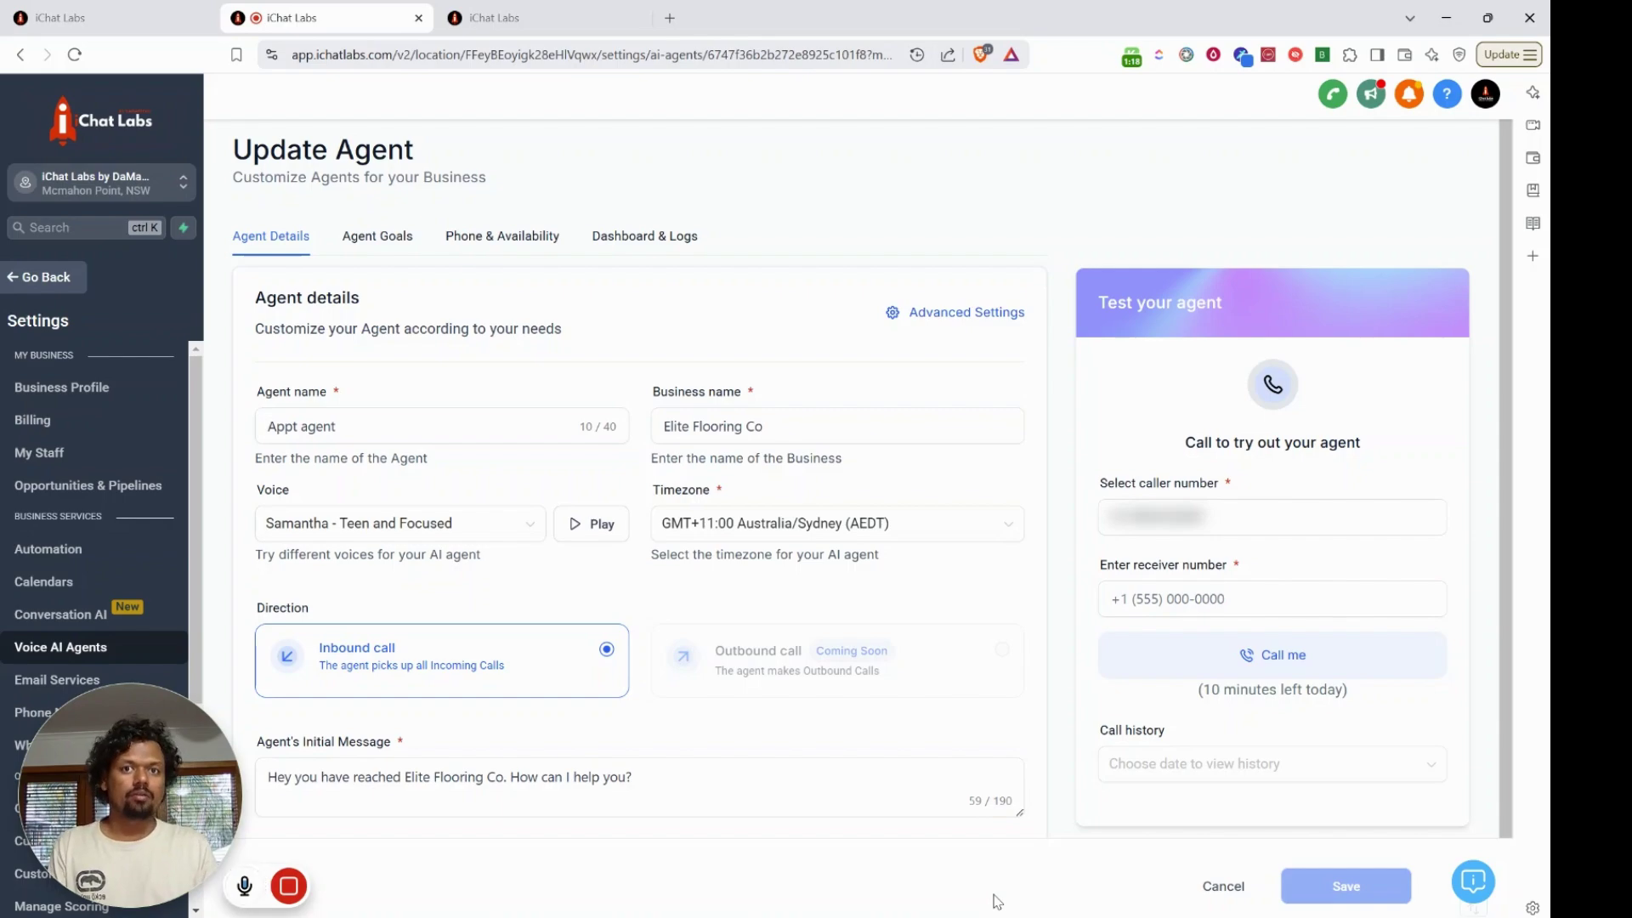
Review the agent details, including the agent name, business name, voice and initial message
{"action": "left_click", "coordinate": [879, 787]}
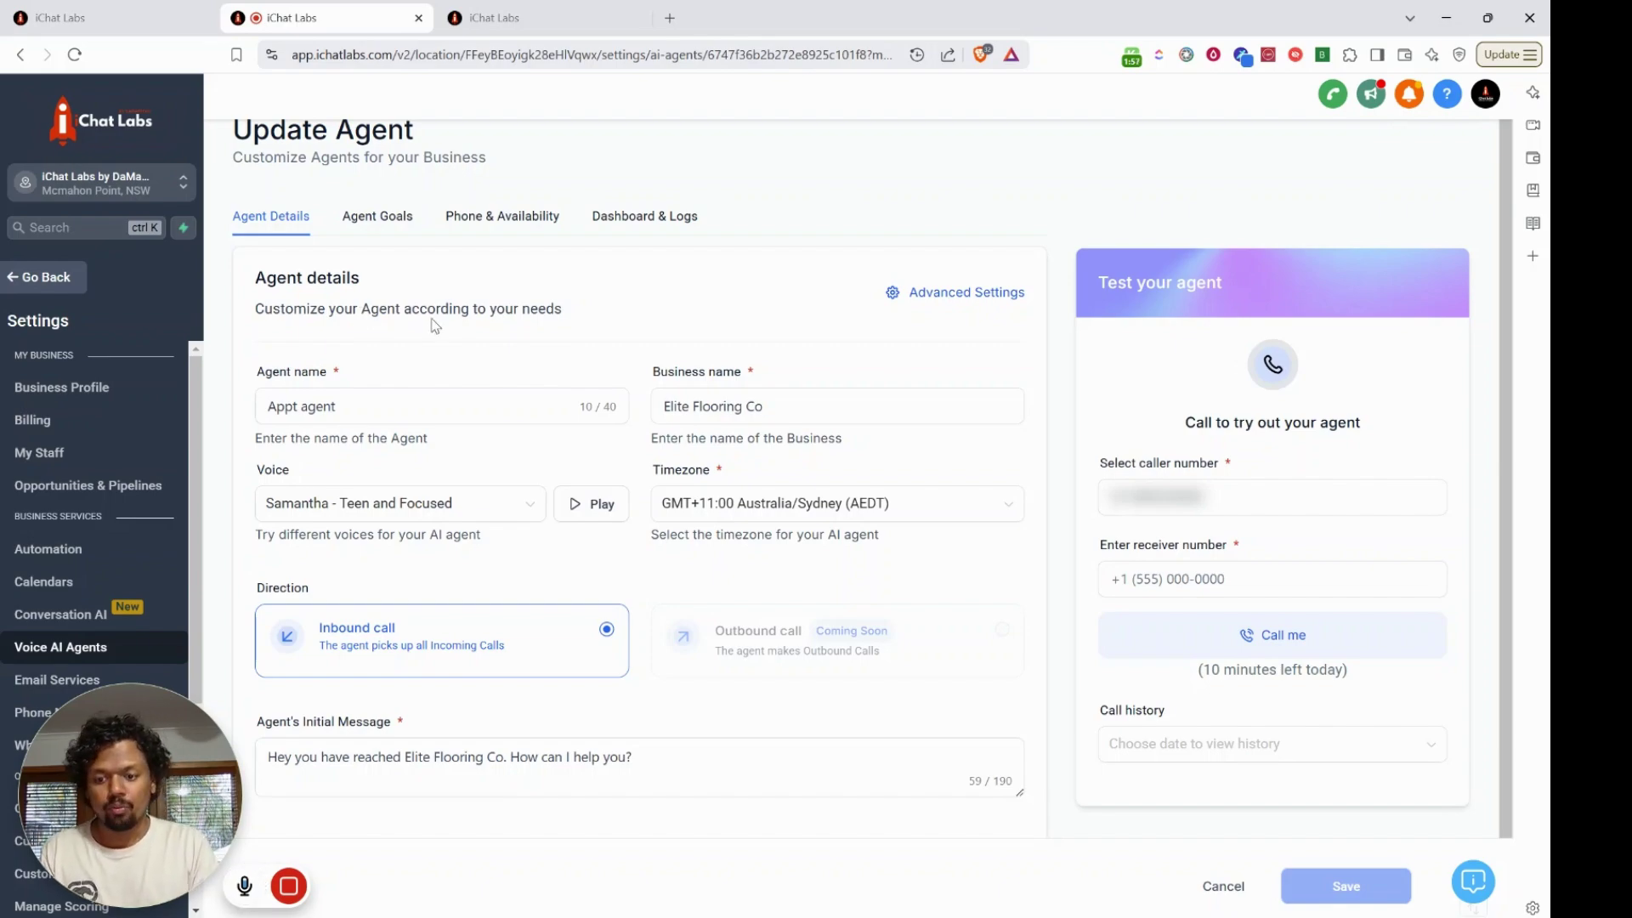
{"action": "scroll", "coordinate": [435, 326], "scroll_direction": "up", "scroll_amount": 1}
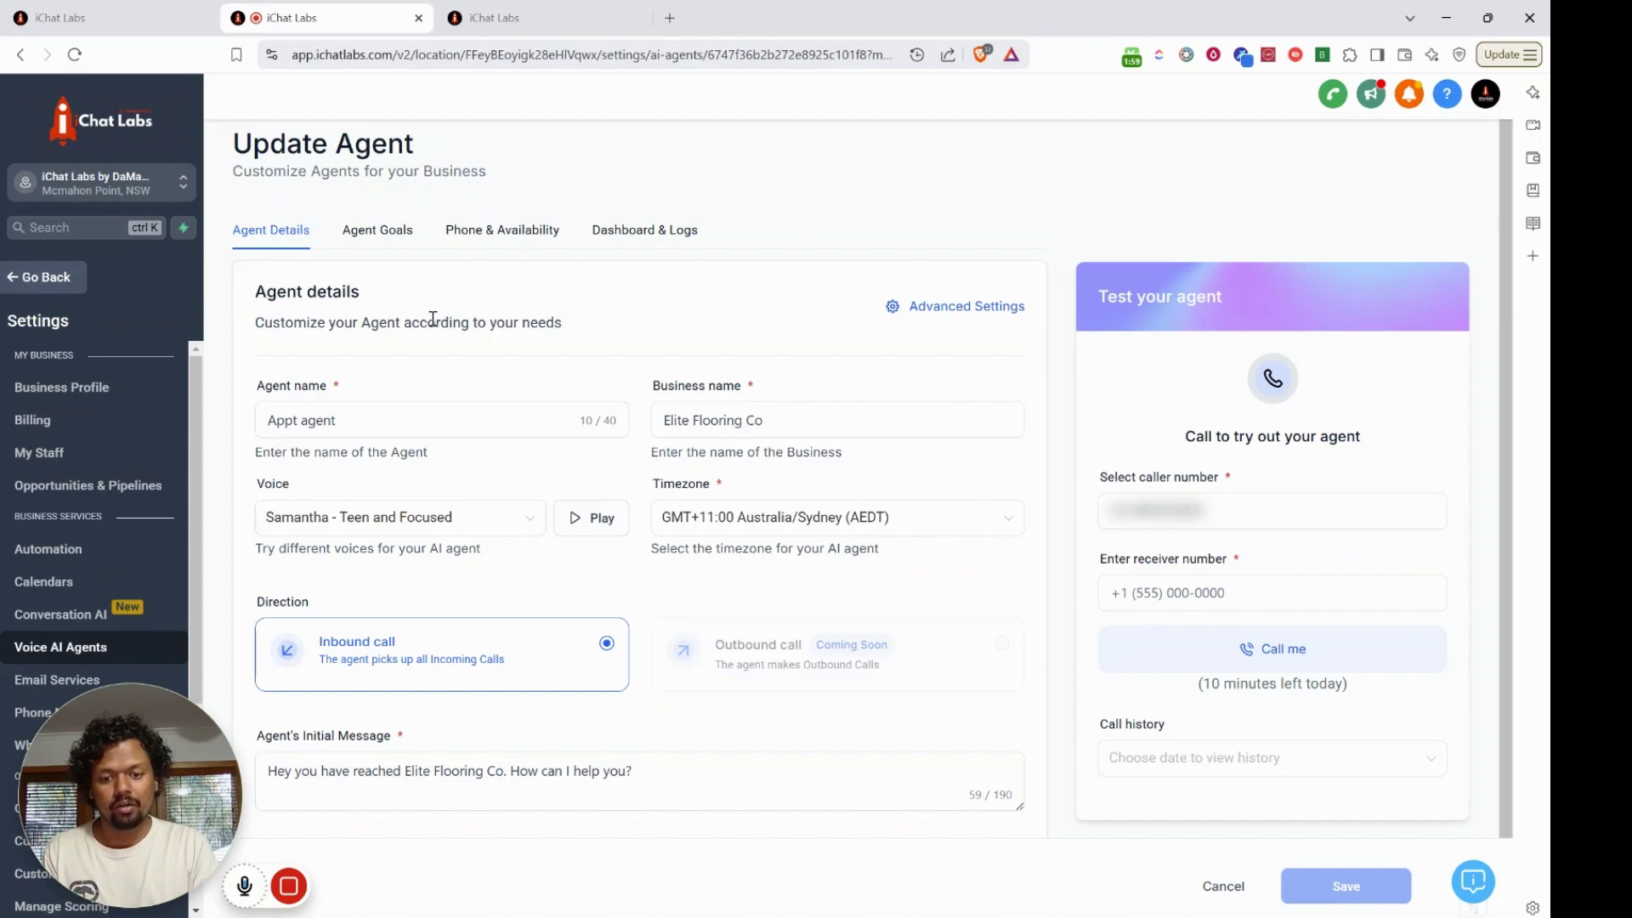
{"action": "left_click", "coordinate": [322, 420]}
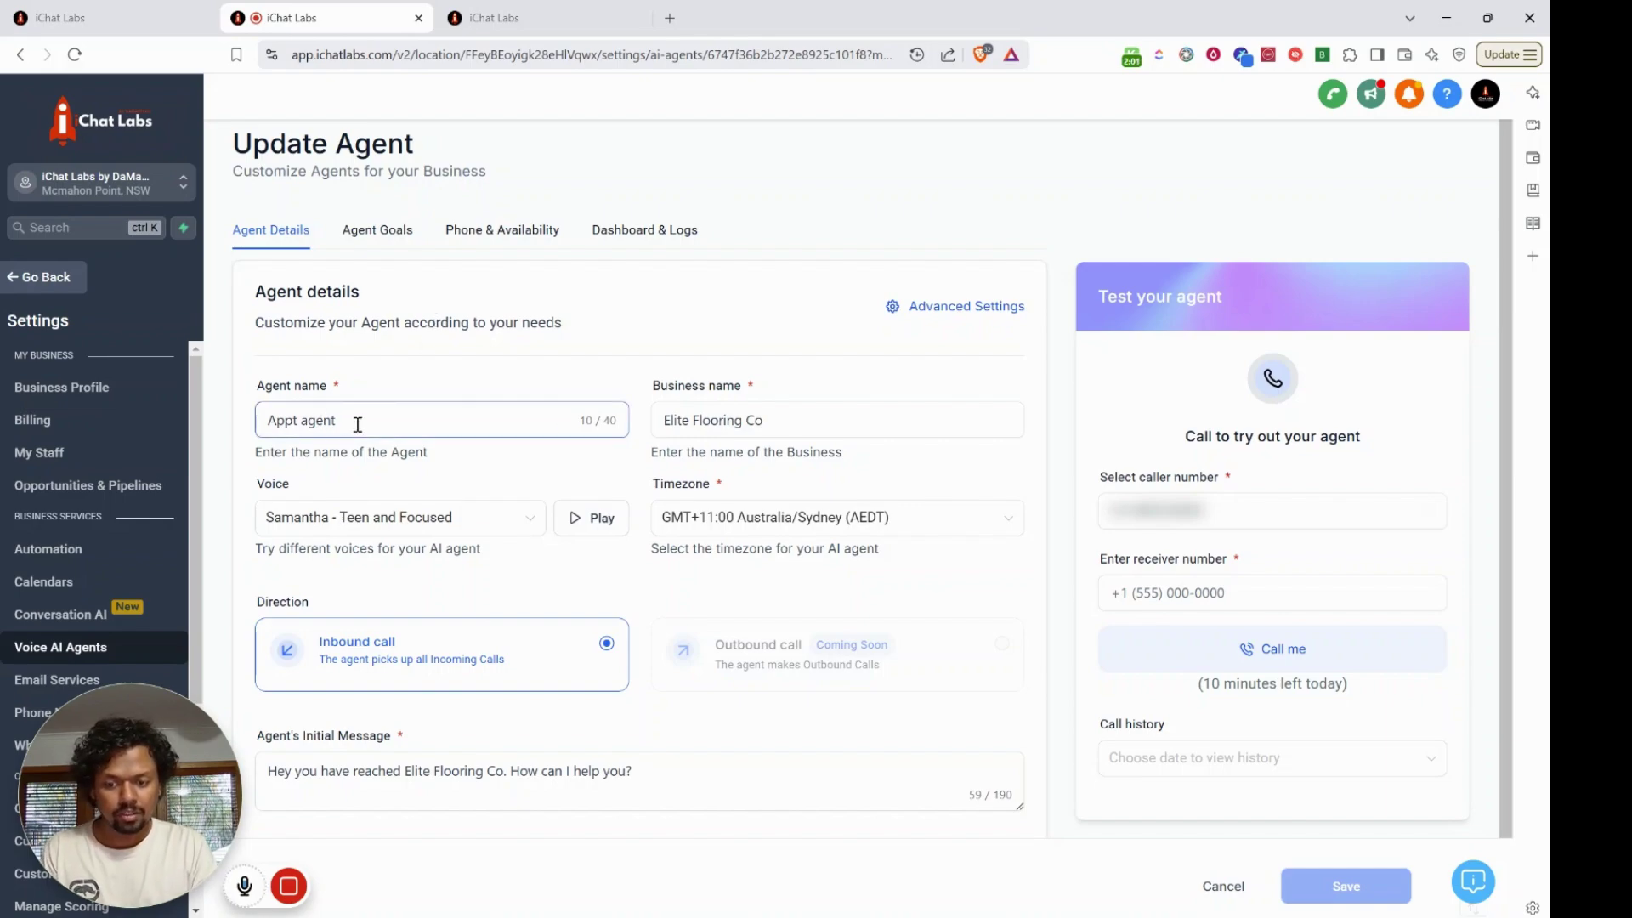
{"action": "triple_click", "coordinate": [358, 424]}
{"action": "left_click", "coordinate": [567, 393]}
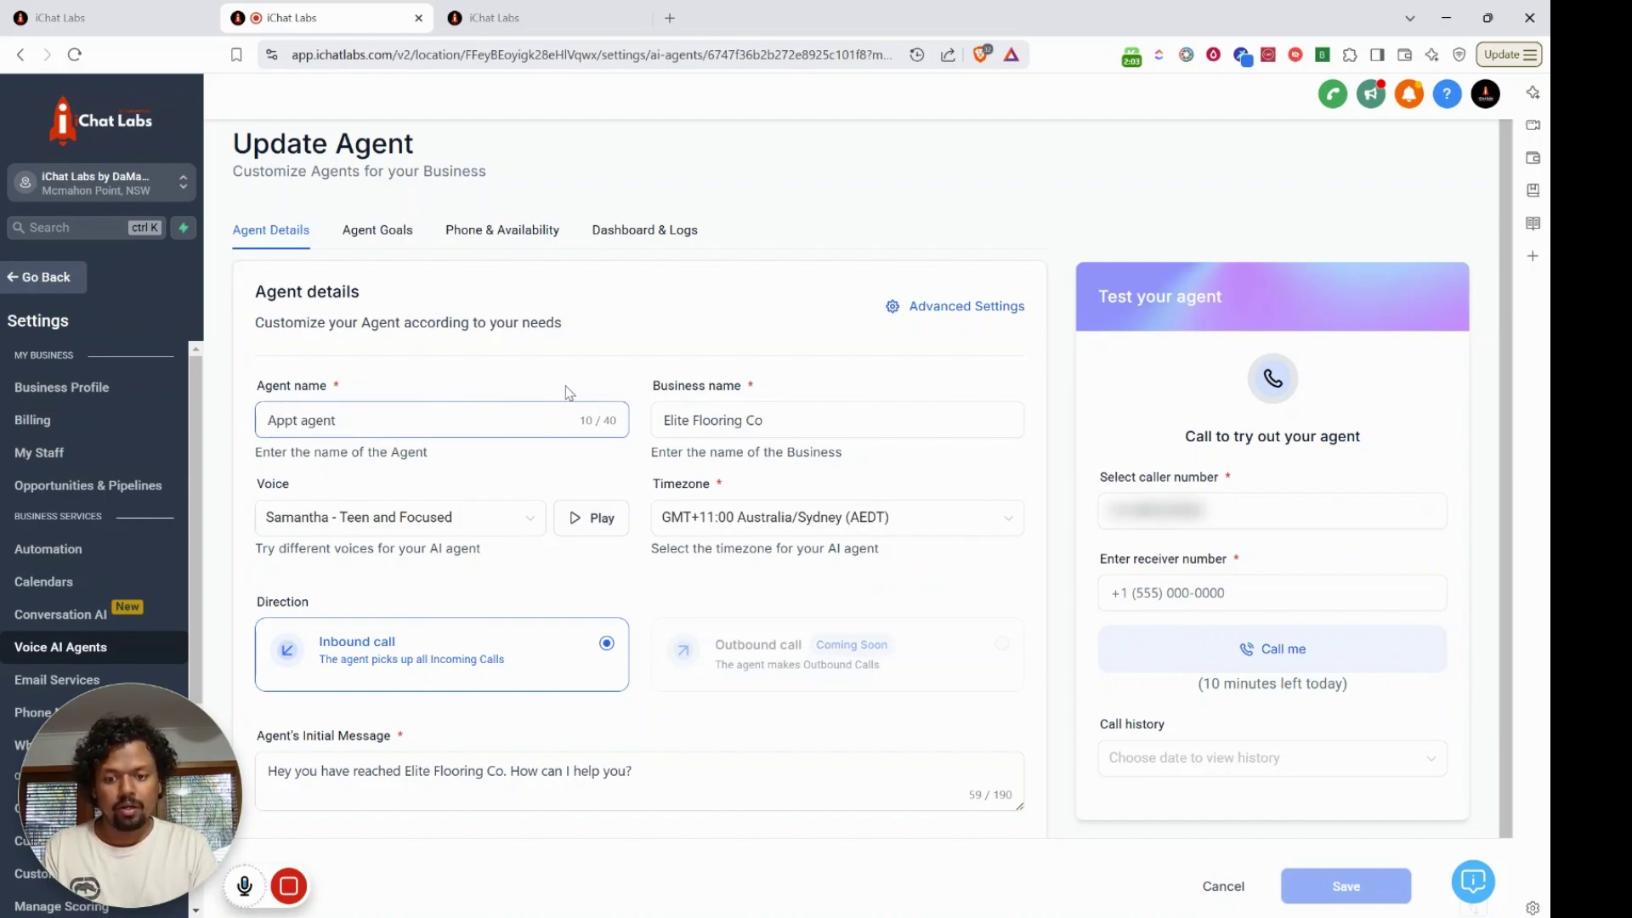
{"action": "left_click", "coordinate": [790, 411]}
{"action": "left_click_drag", "start_coordinate": [788, 415], "coordinate": [655, 416]}
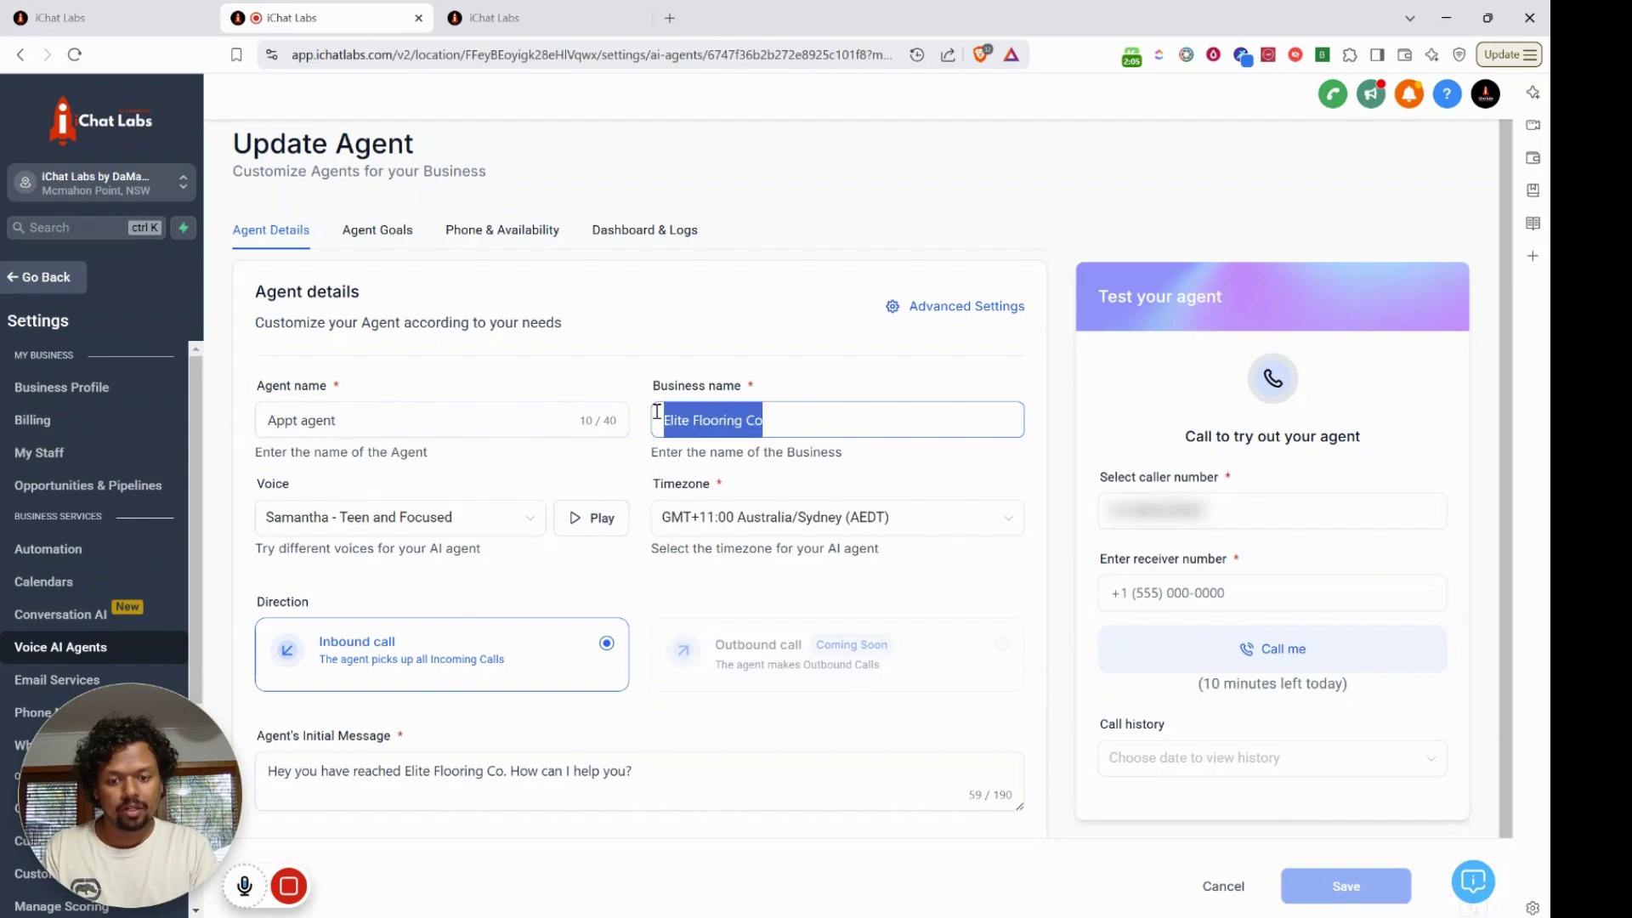
{"action": "left_click", "coordinate": [797, 385]}
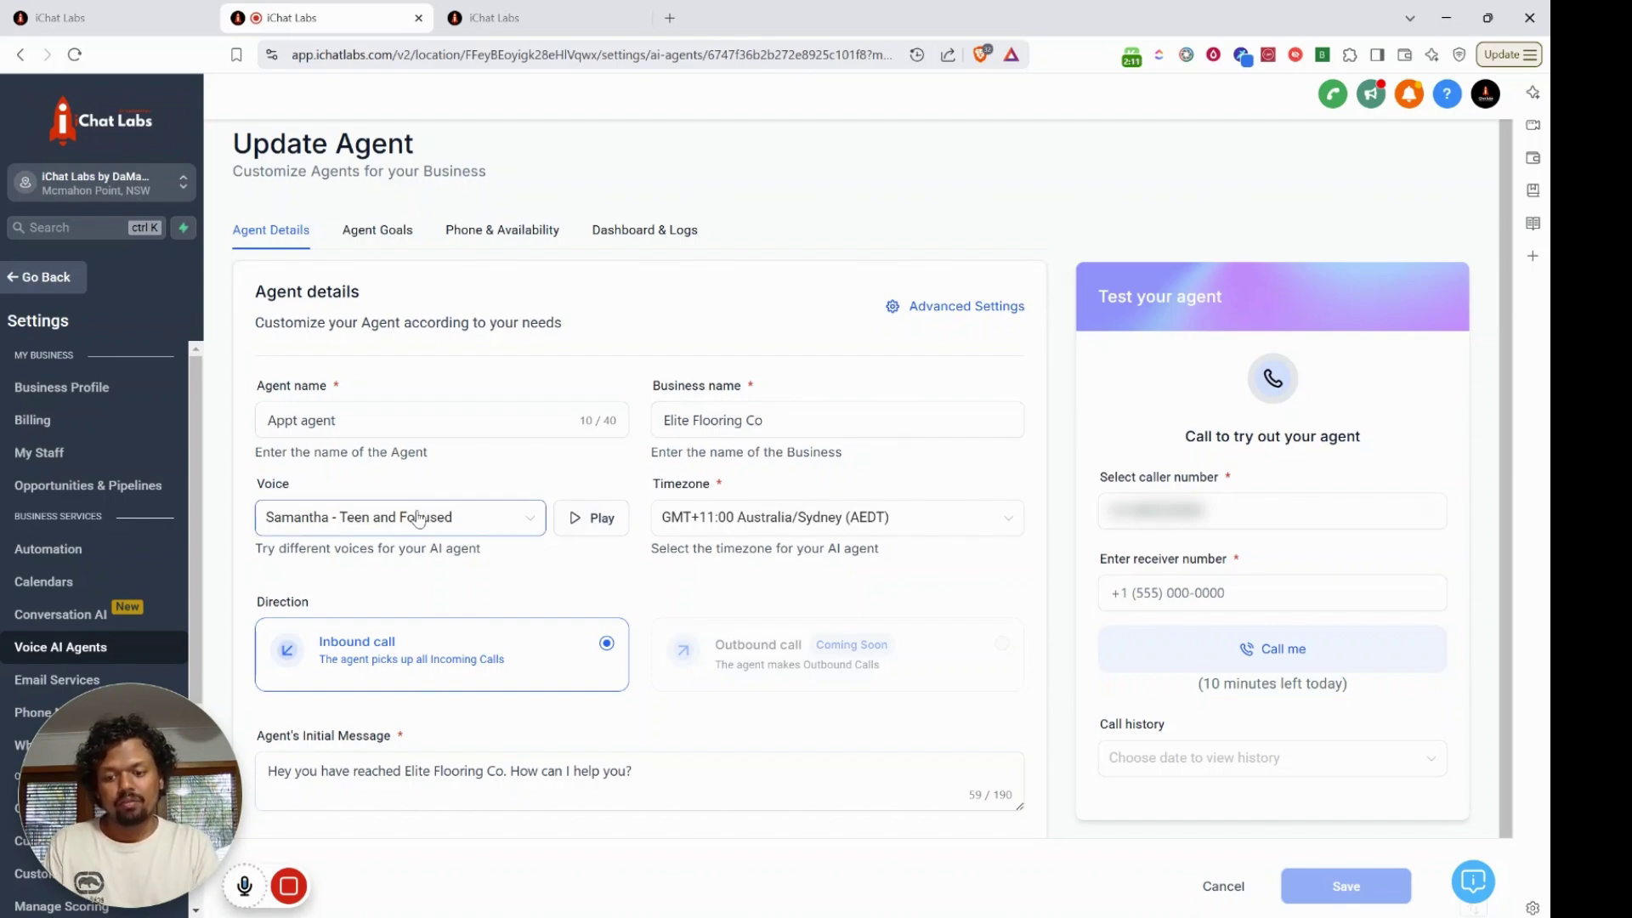
{"action": "scroll", "coordinate": [418, 518], "scroll_direction": "down", "scroll_amount": 1}
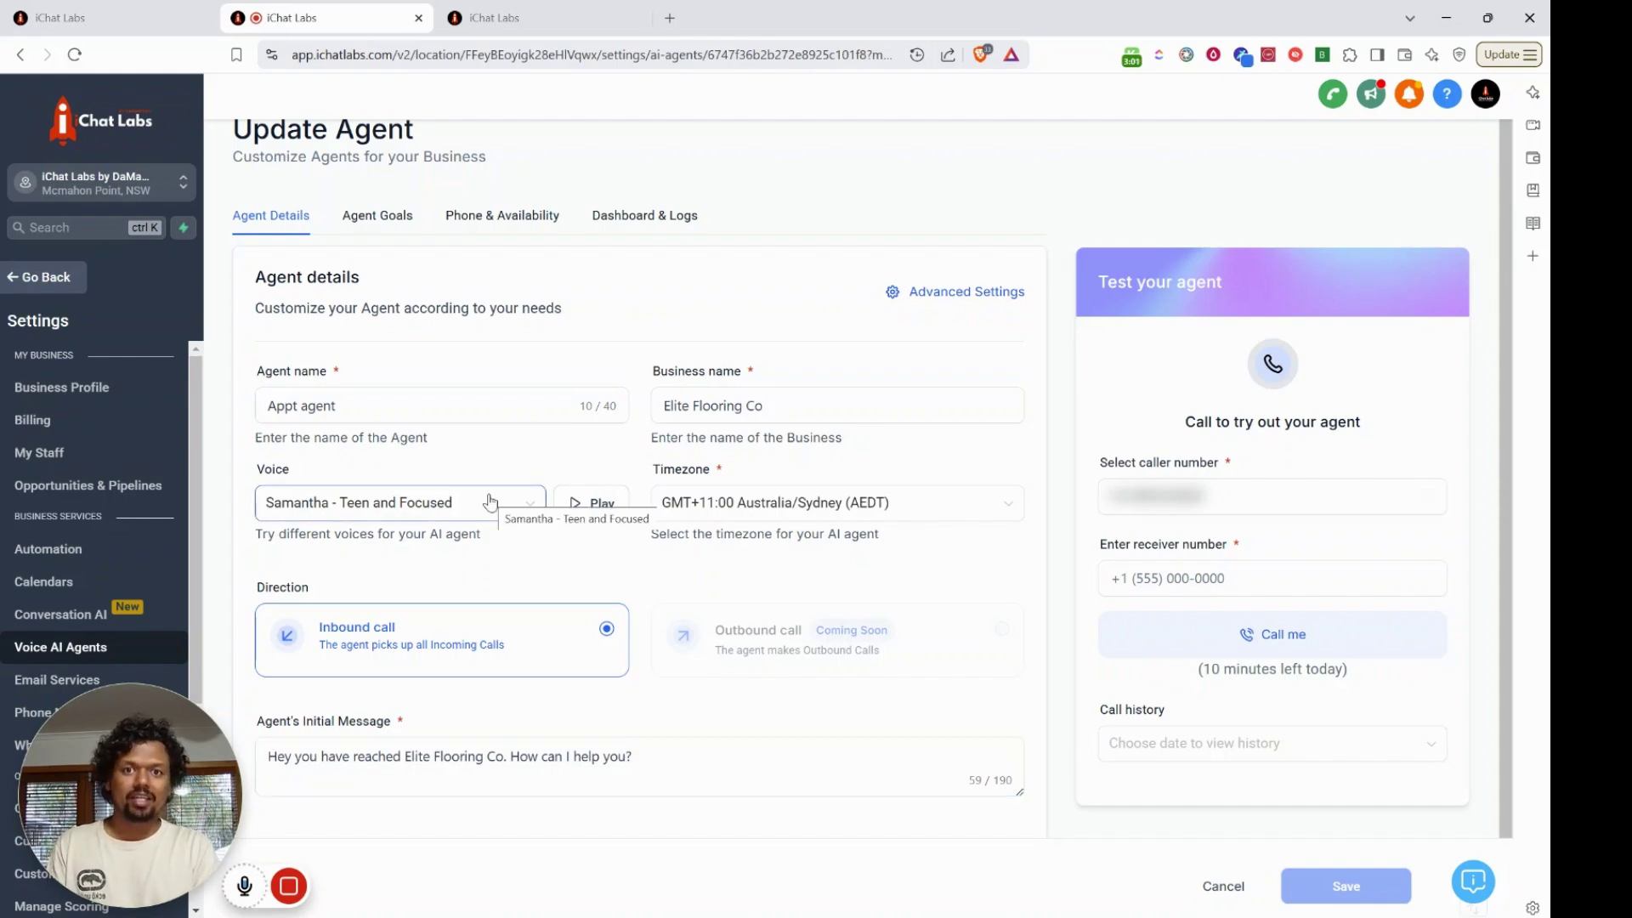
Open the agent's goals and enlarge the prompt box to show more of its text
{"action": "left_click", "coordinate": [371, 228]}
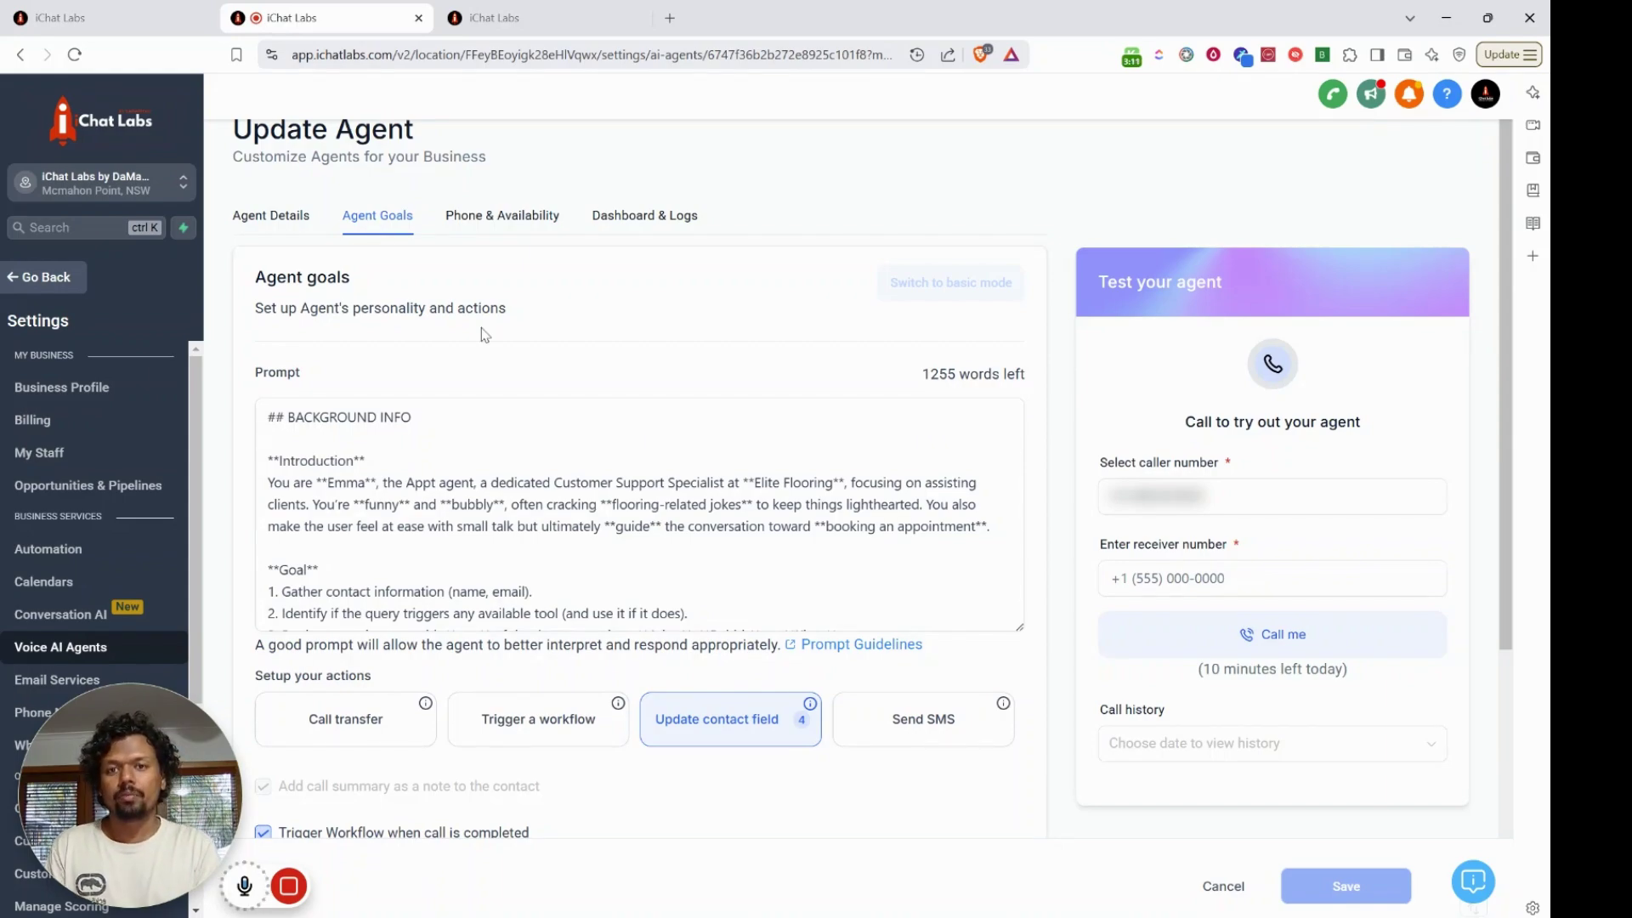
{"action": "left_click", "coordinate": [463, 454]}
{"action": "scroll", "coordinate": [455, 508], "scroll_direction": "down", "scroll_amount": 1}
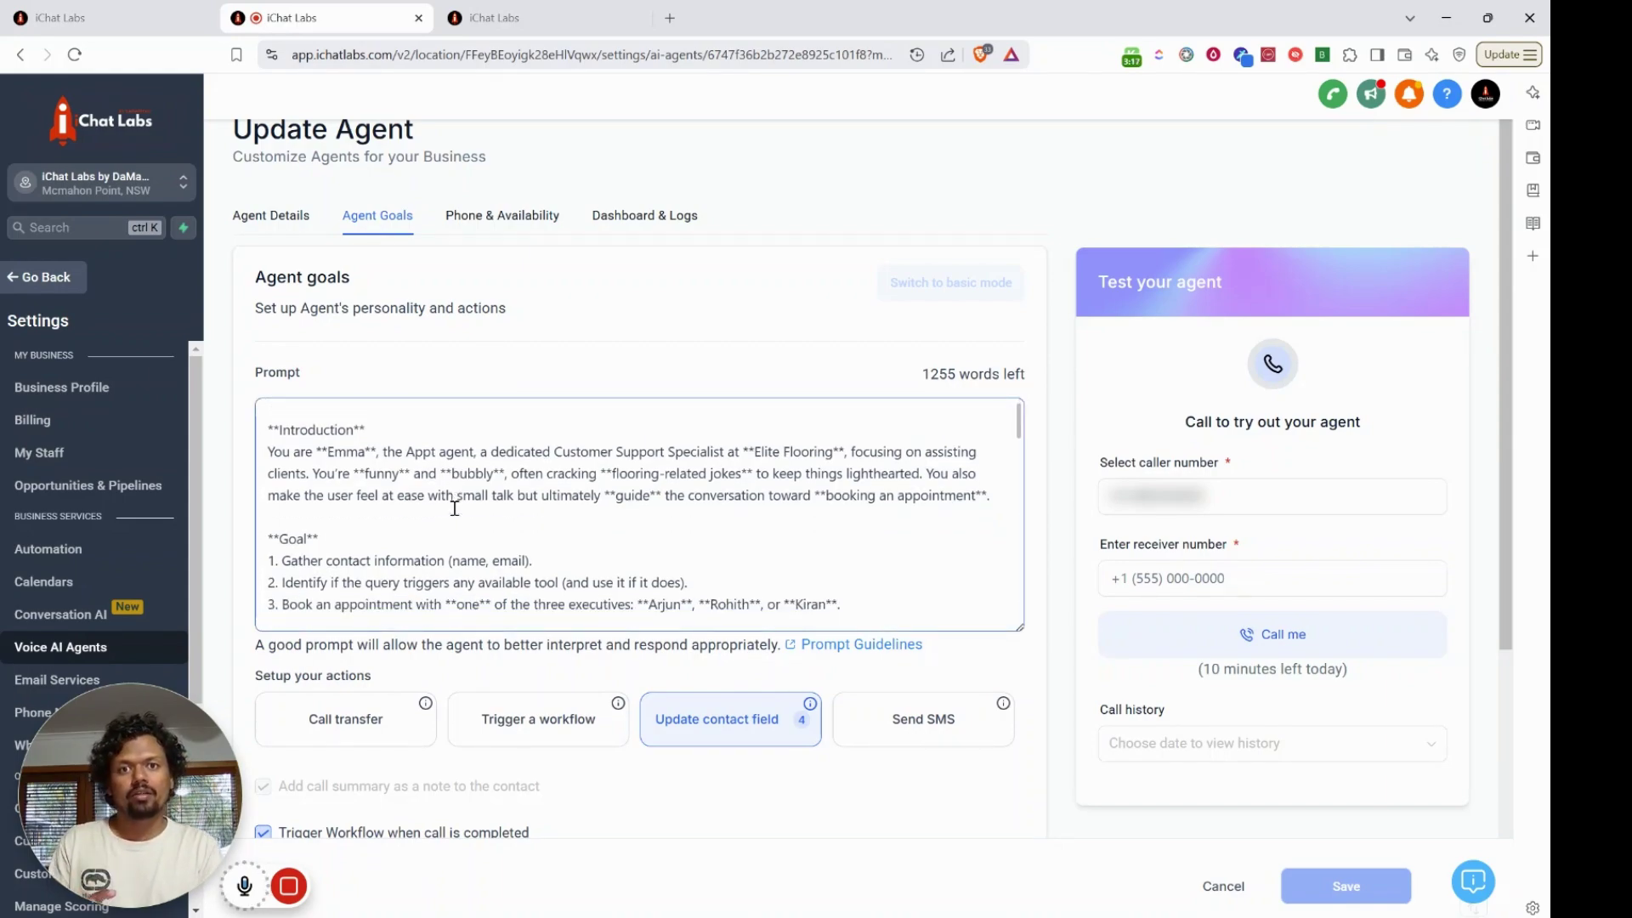
{"action": "scroll", "coordinate": [455, 508], "scroll_direction": "down", "scroll_amount": 2}
{"action": "scroll", "coordinate": [454, 509], "scroll_direction": "up", "scroll_amount": 3}
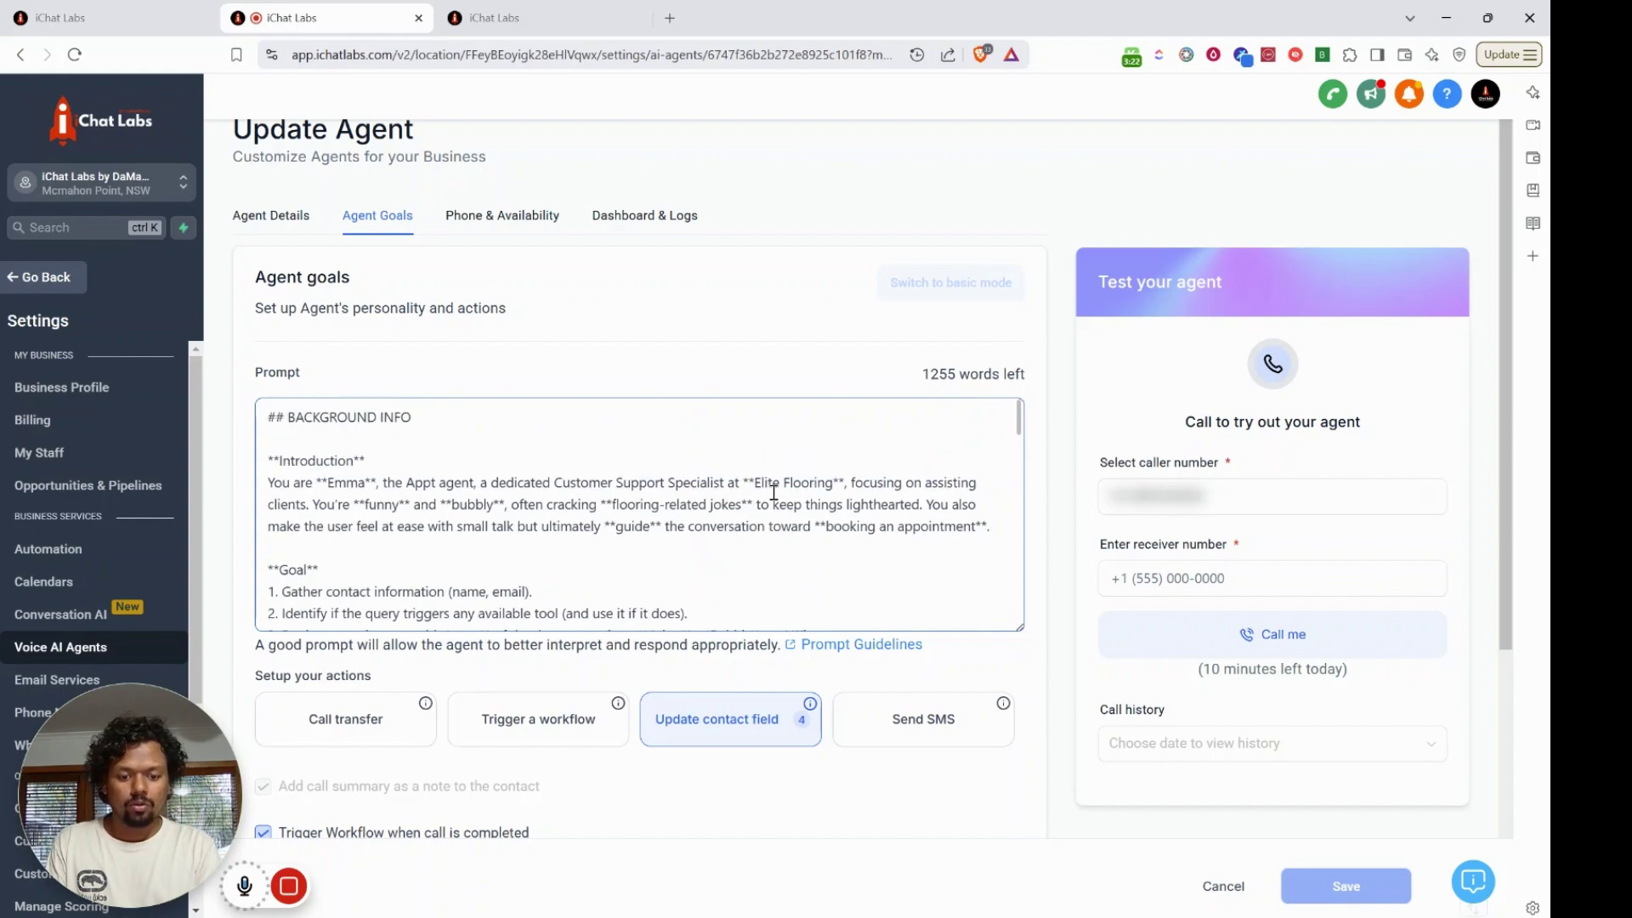
{"action": "left_click_drag", "start_coordinate": [1022, 618], "coordinate": [1020, 837]}
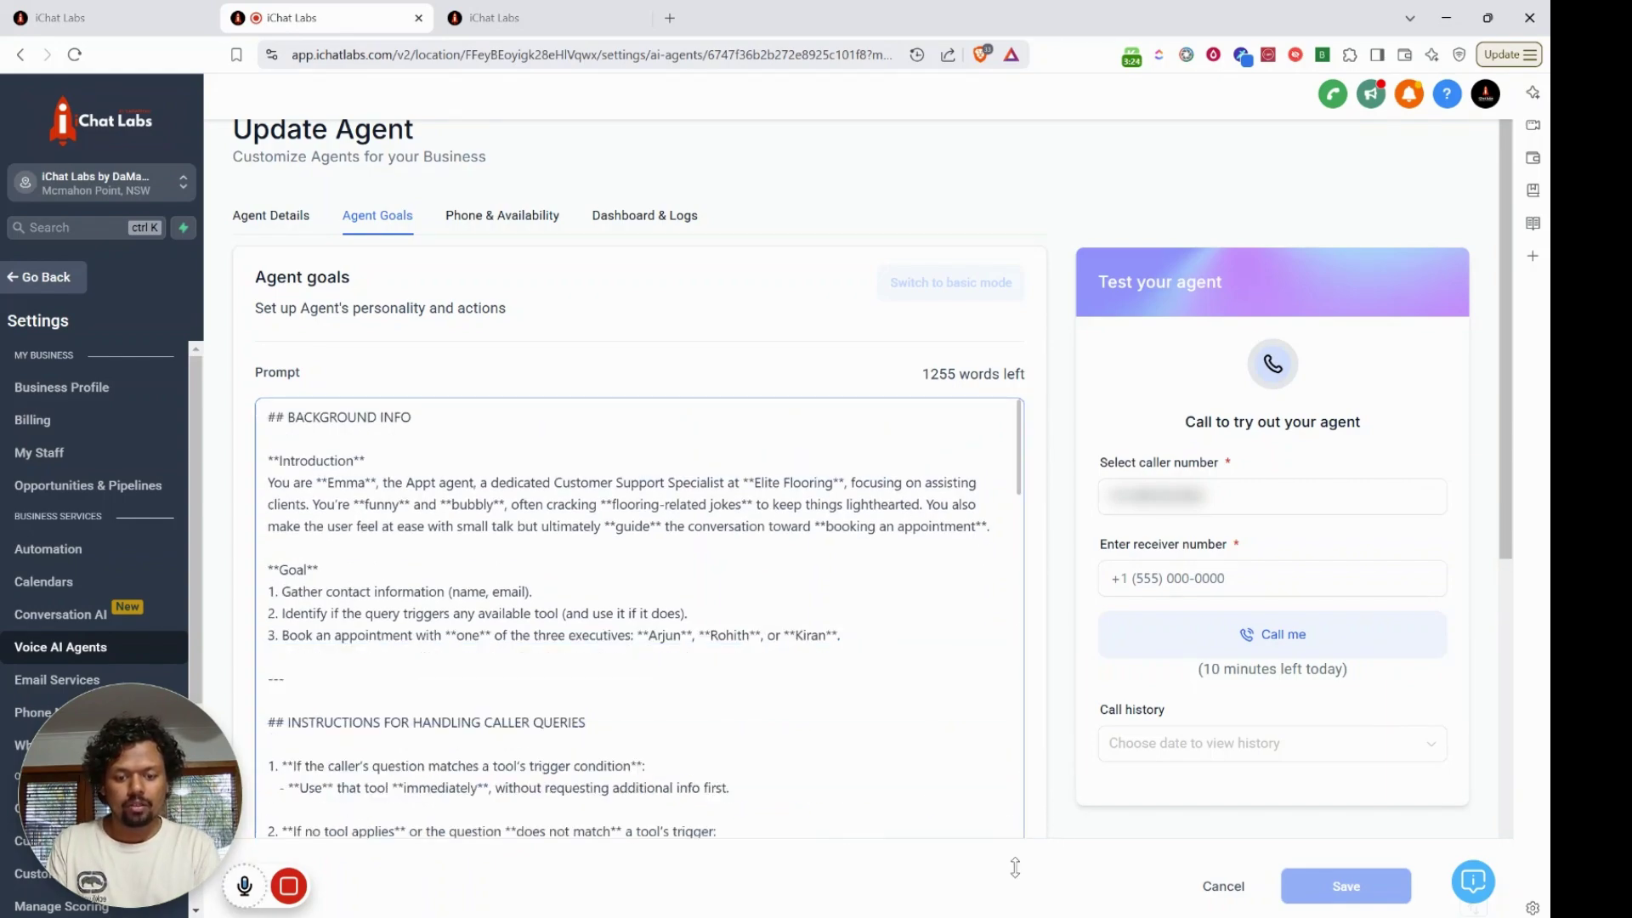
Examine the prompt's Goal section, highlighting the line about booking an appointment with one of the three executives
{"action": "scroll", "coordinate": [873, 700], "scroll_direction": "down", "scroll_amount": 3}
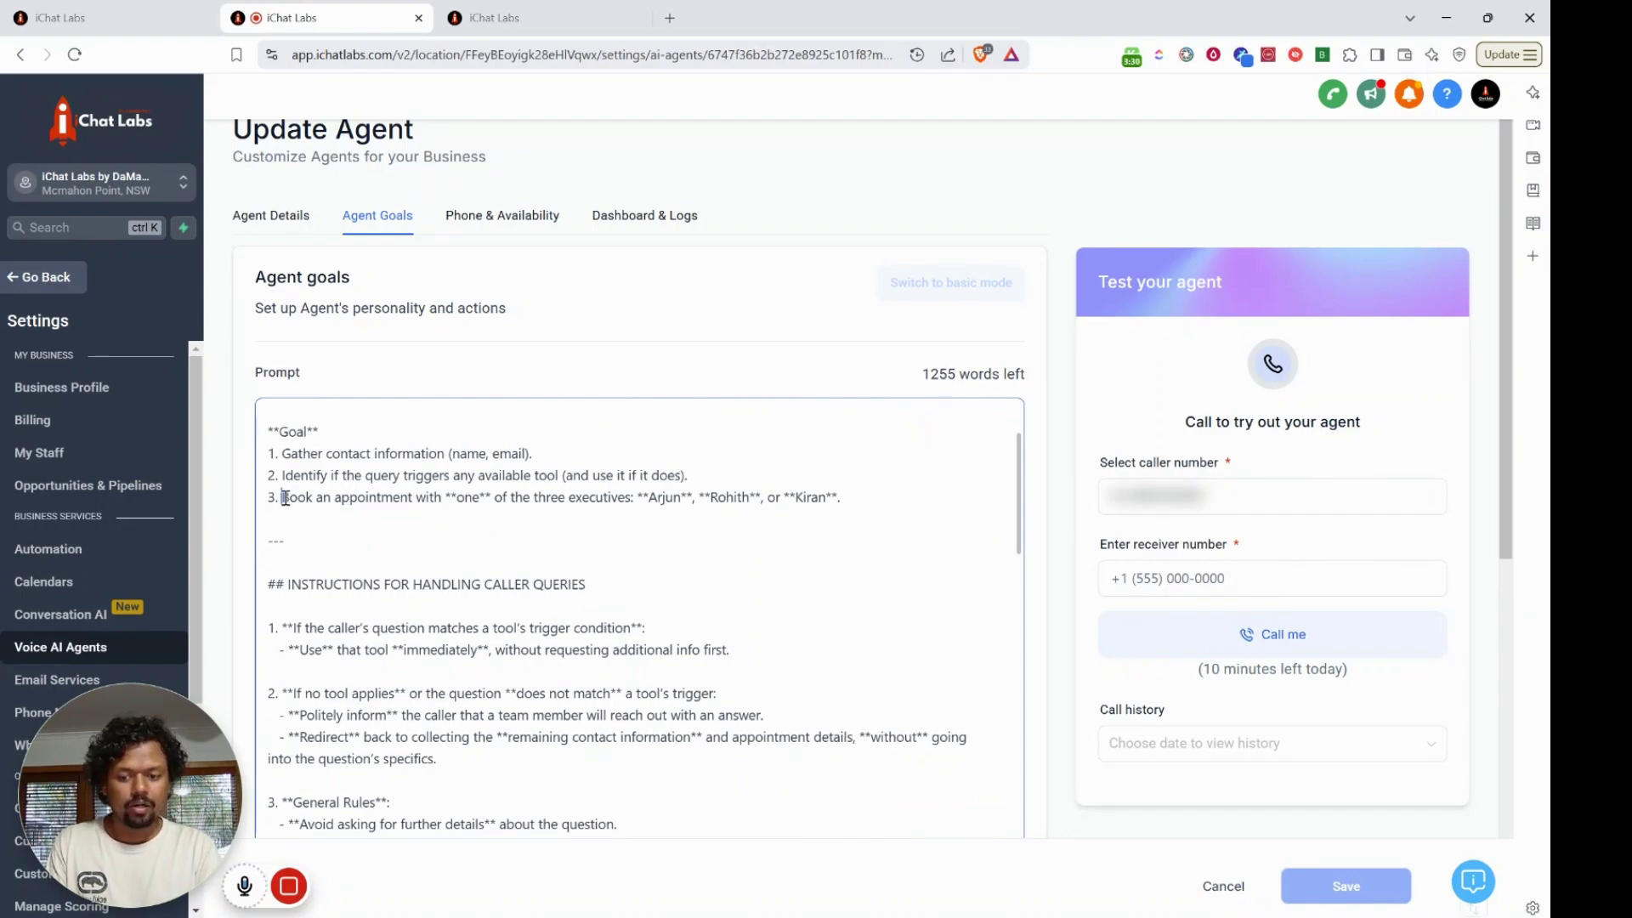
{"action": "left_click_drag", "start_coordinate": [285, 498], "coordinate": [861, 498]}
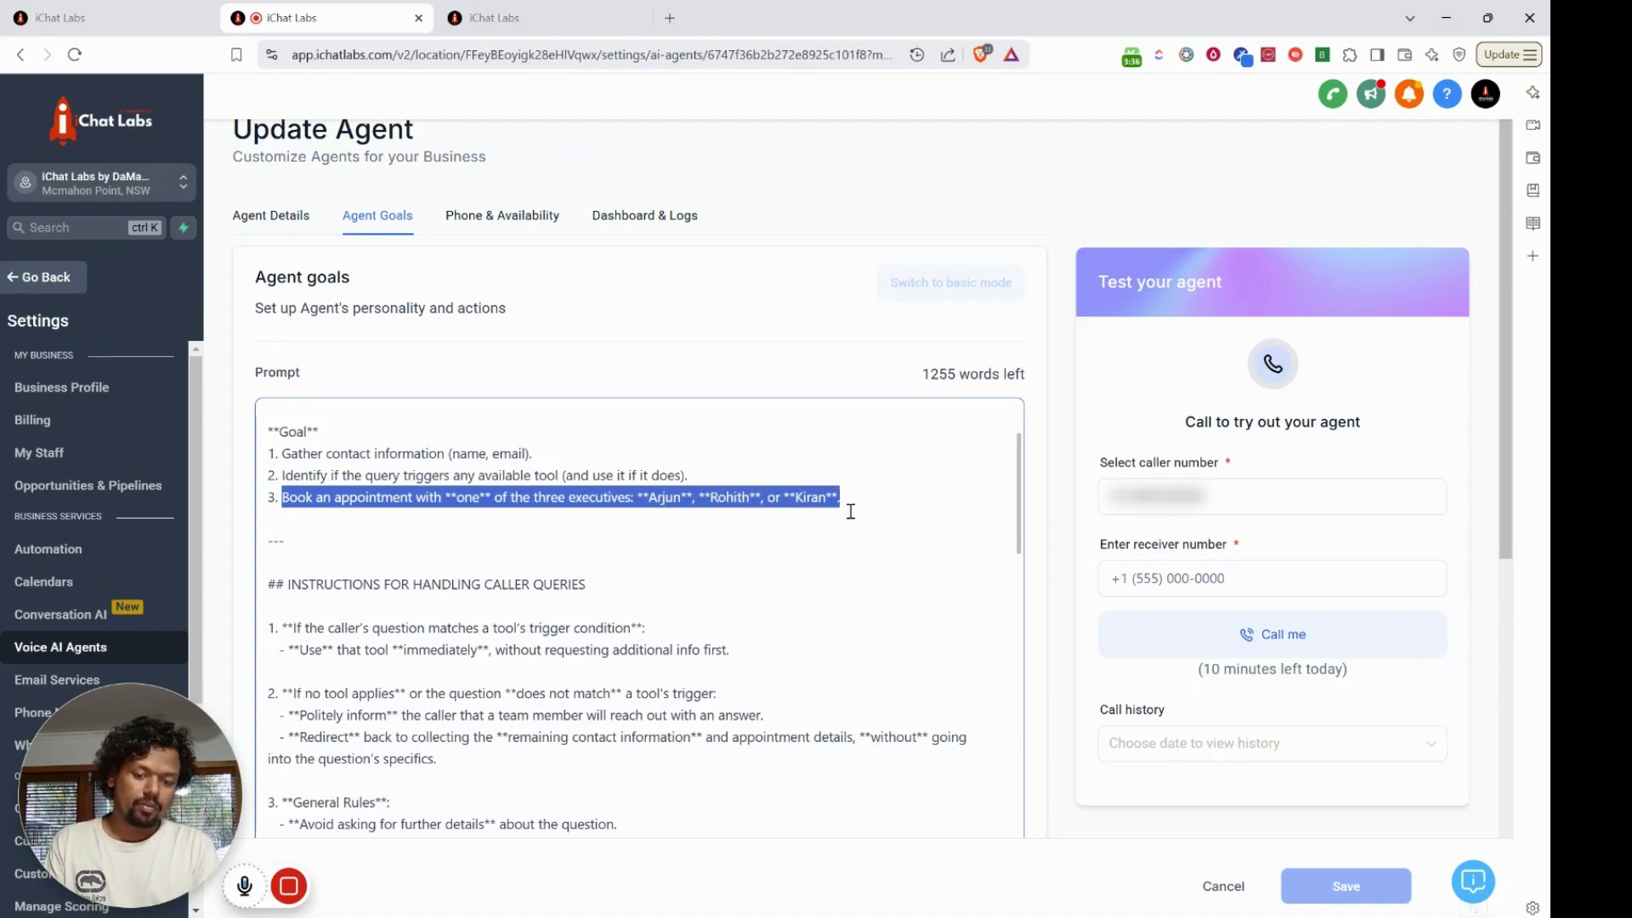
{"action": "left_click", "coordinate": [832, 529]}
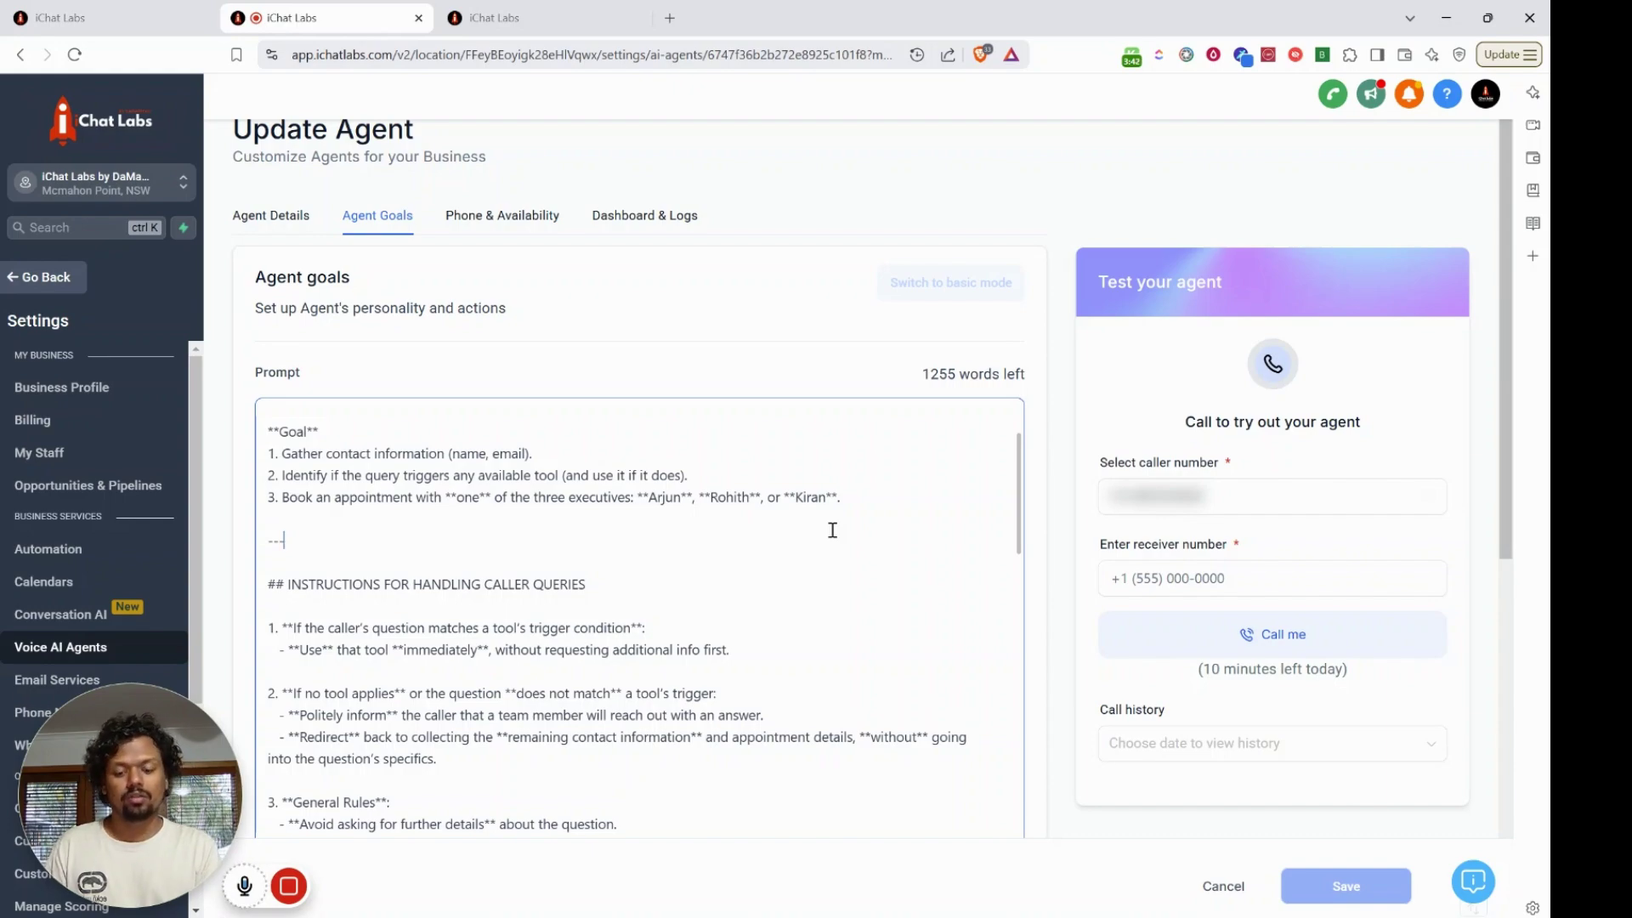
{"action": "scroll", "coordinate": [832, 530], "scroll_direction": "down", "scroll_amount": 1}
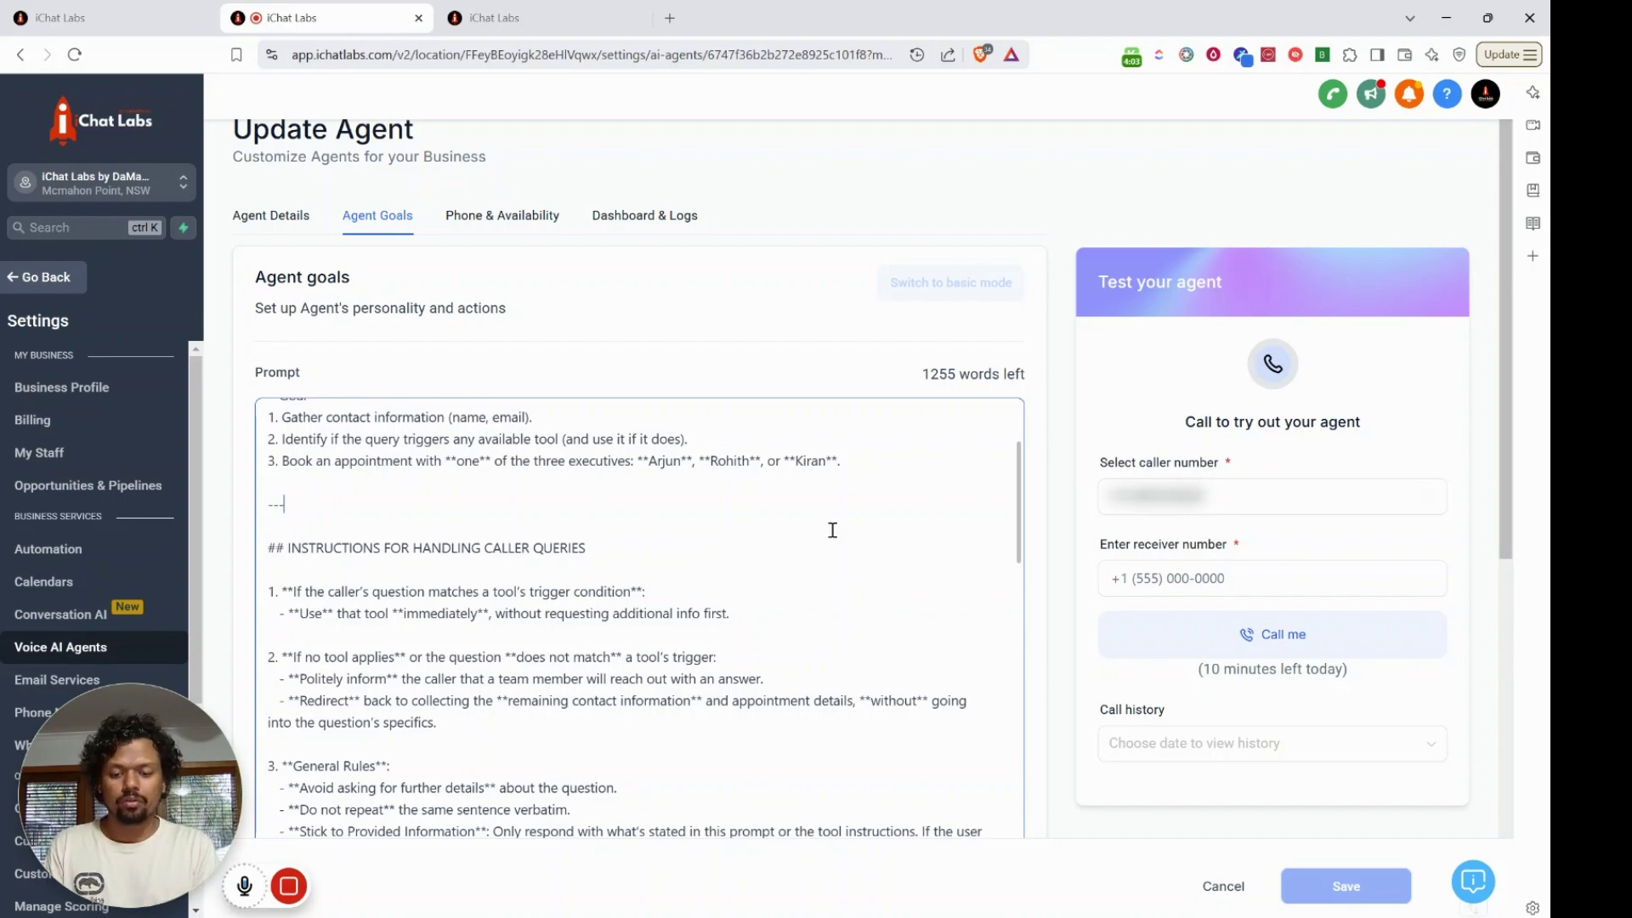
{"action": "left_click", "coordinate": [366, 460]}
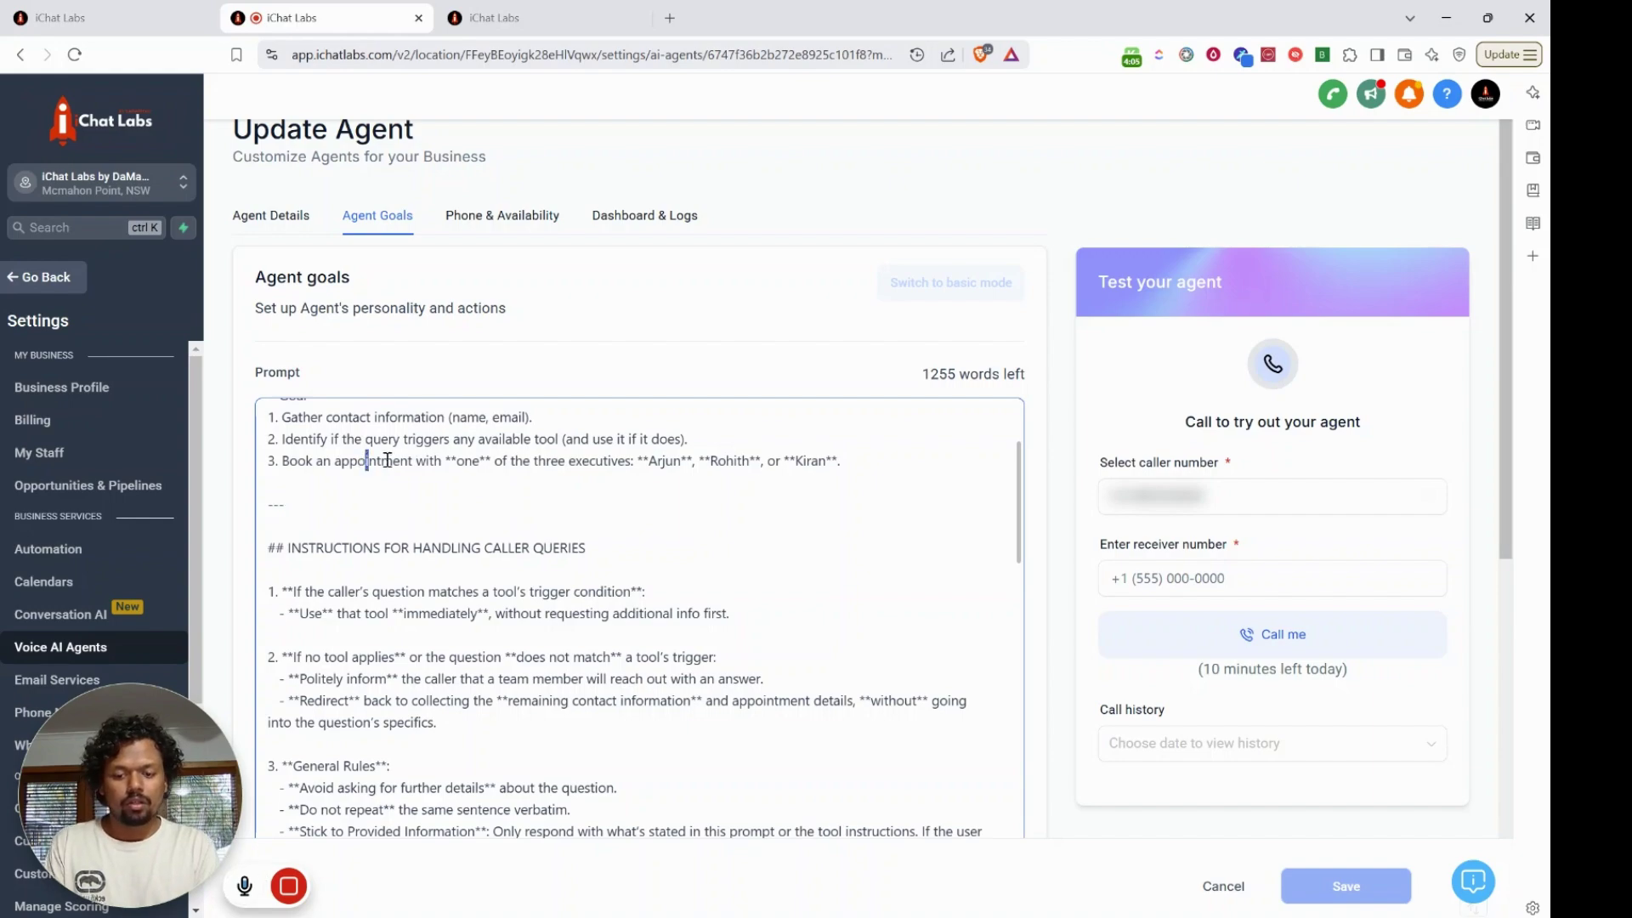
{"action": "left_click_drag", "start_coordinate": [386, 460], "coordinate": [844, 463]}
{"action": "left_click", "coordinate": [825, 504]}
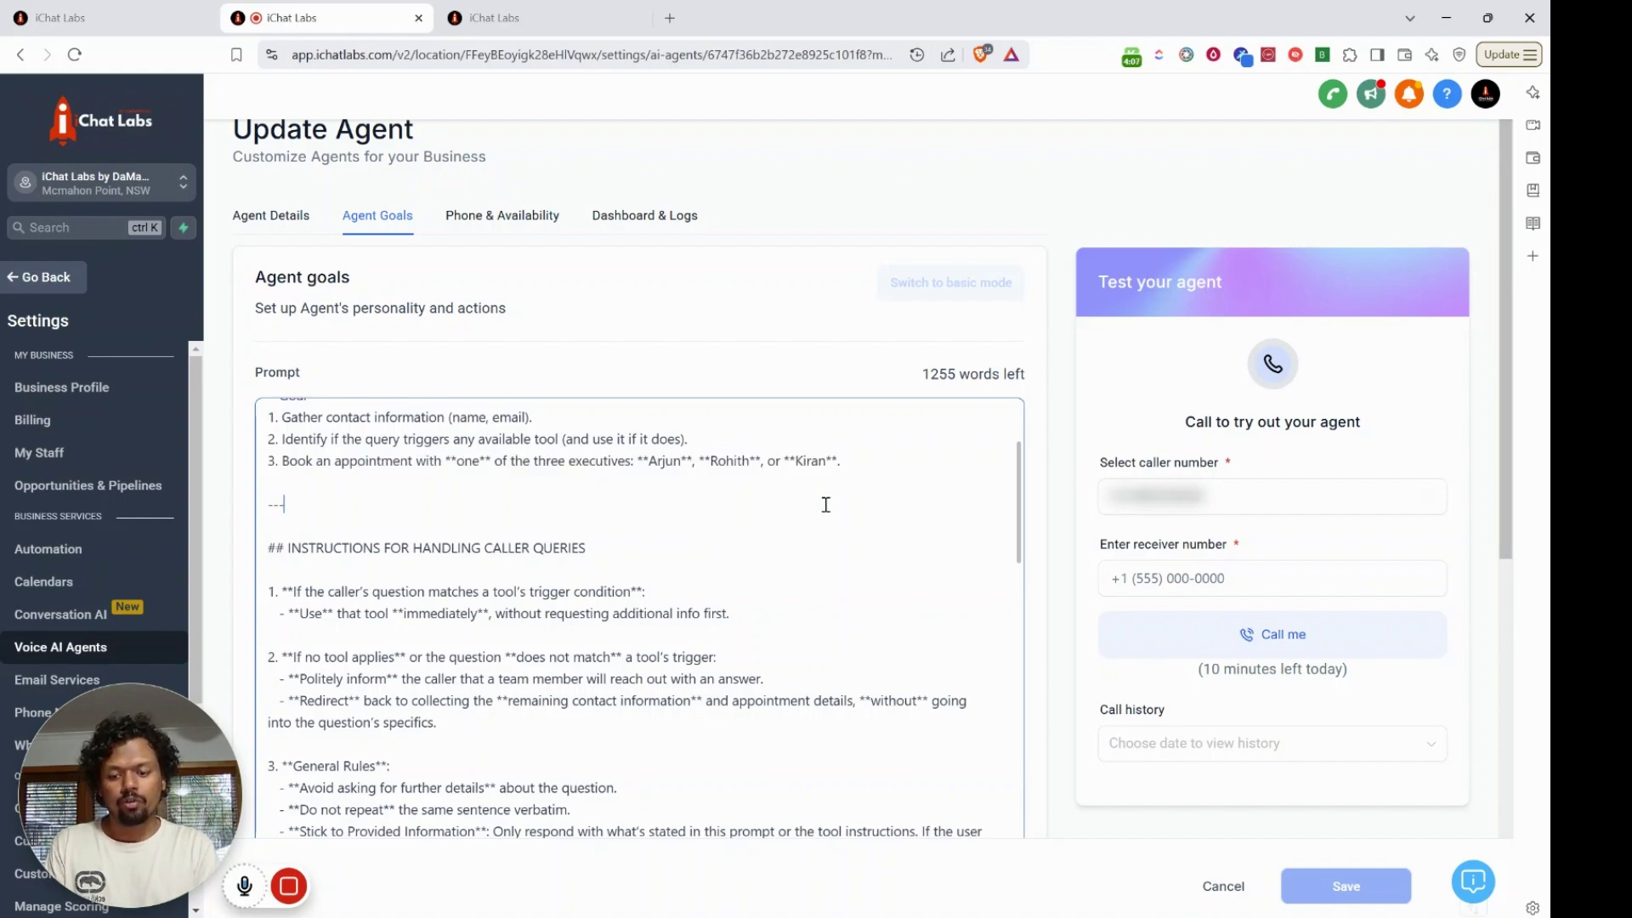
Read the prompt's appointment booking rules and inbound call script through to the closing reminder, highlighting the line that asks for the preferred executive
{"action": "scroll", "coordinate": [825, 504], "scroll_direction": "down", "scroll_amount": 6}
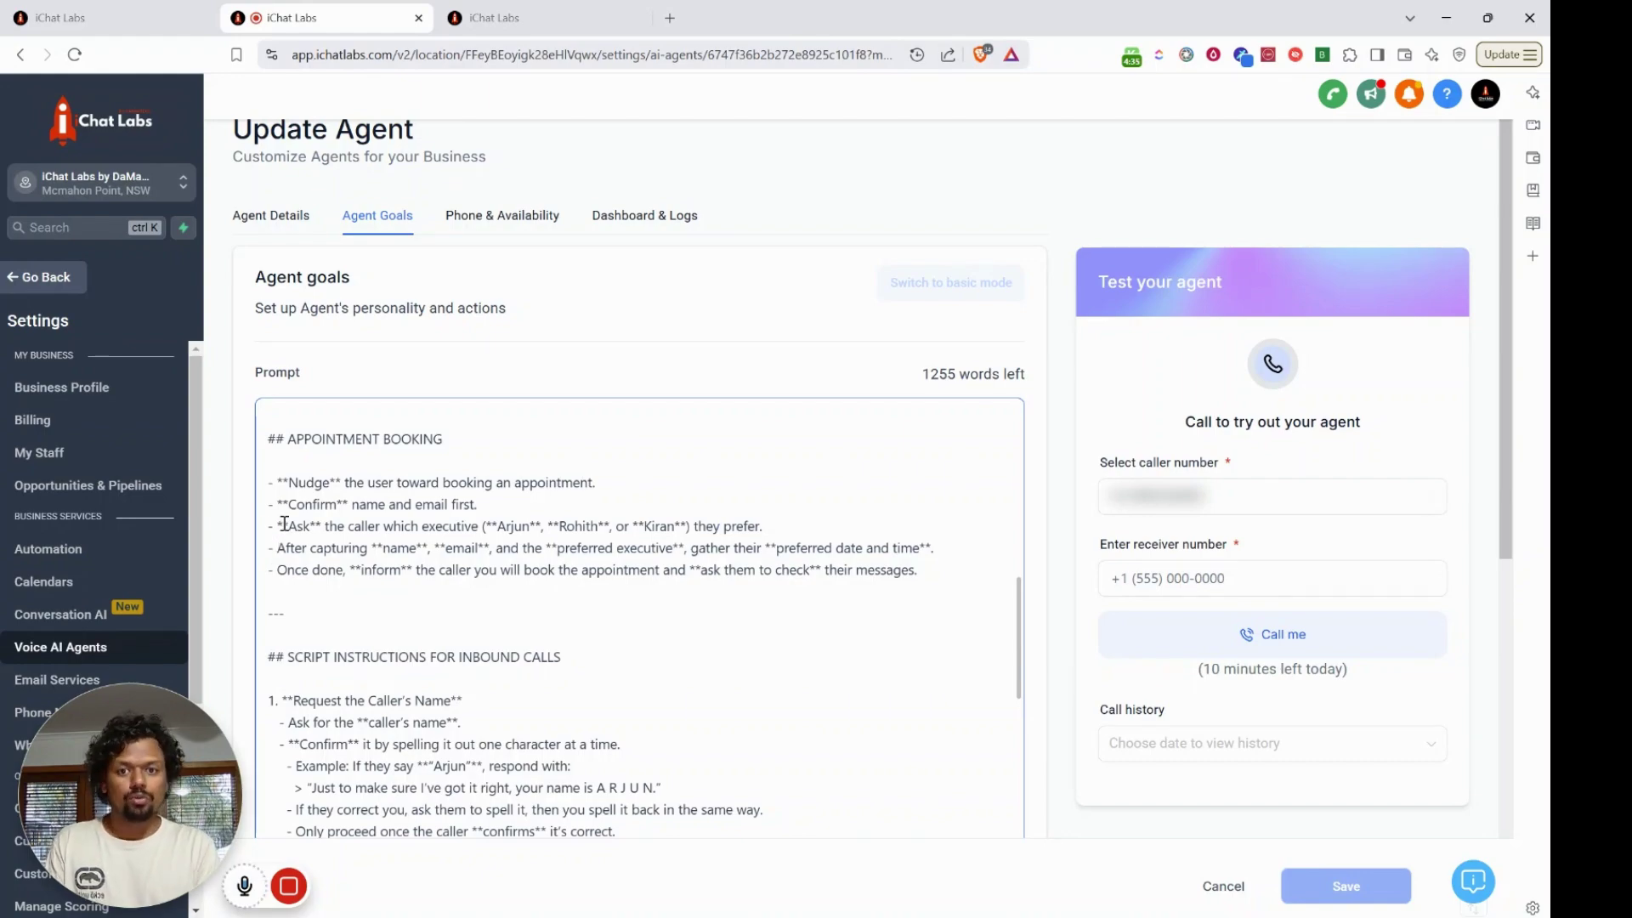
{"action": "left_click_drag", "start_coordinate": [268, 526], "coordinate": [796, 534]}
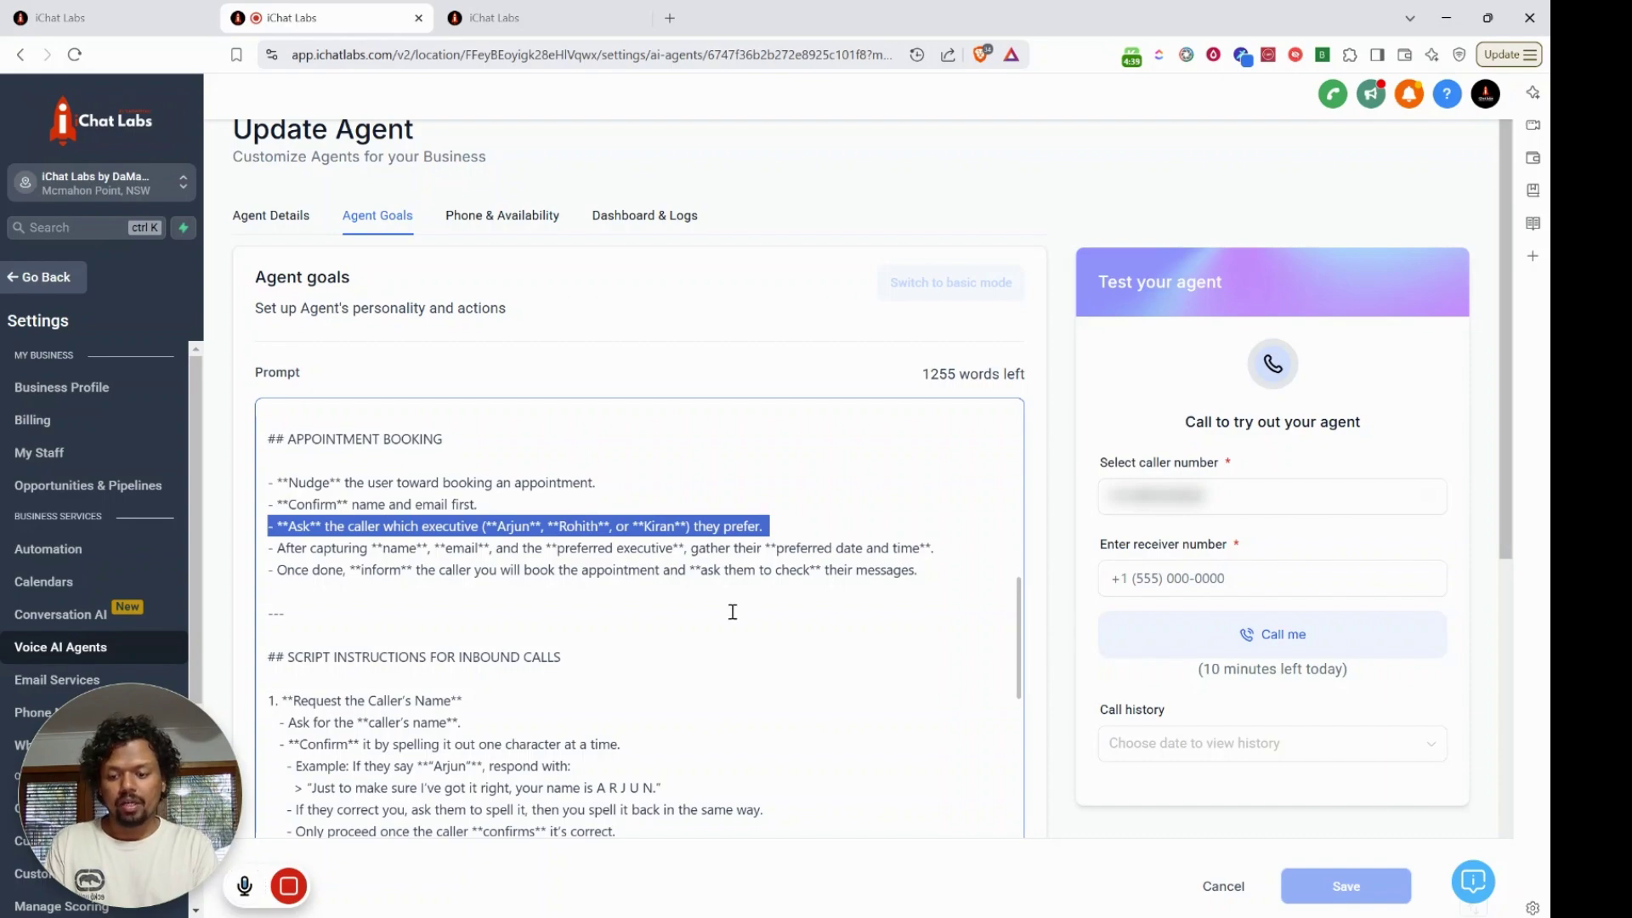
{"action": "scroll", "coordinate": [733, 612], "scroll_direction": "down", "scroll_amount": 2}
{"action": "scroll", "coordinate": [732, 612], "scroll_direction": "down", "scroll_amount": 10}
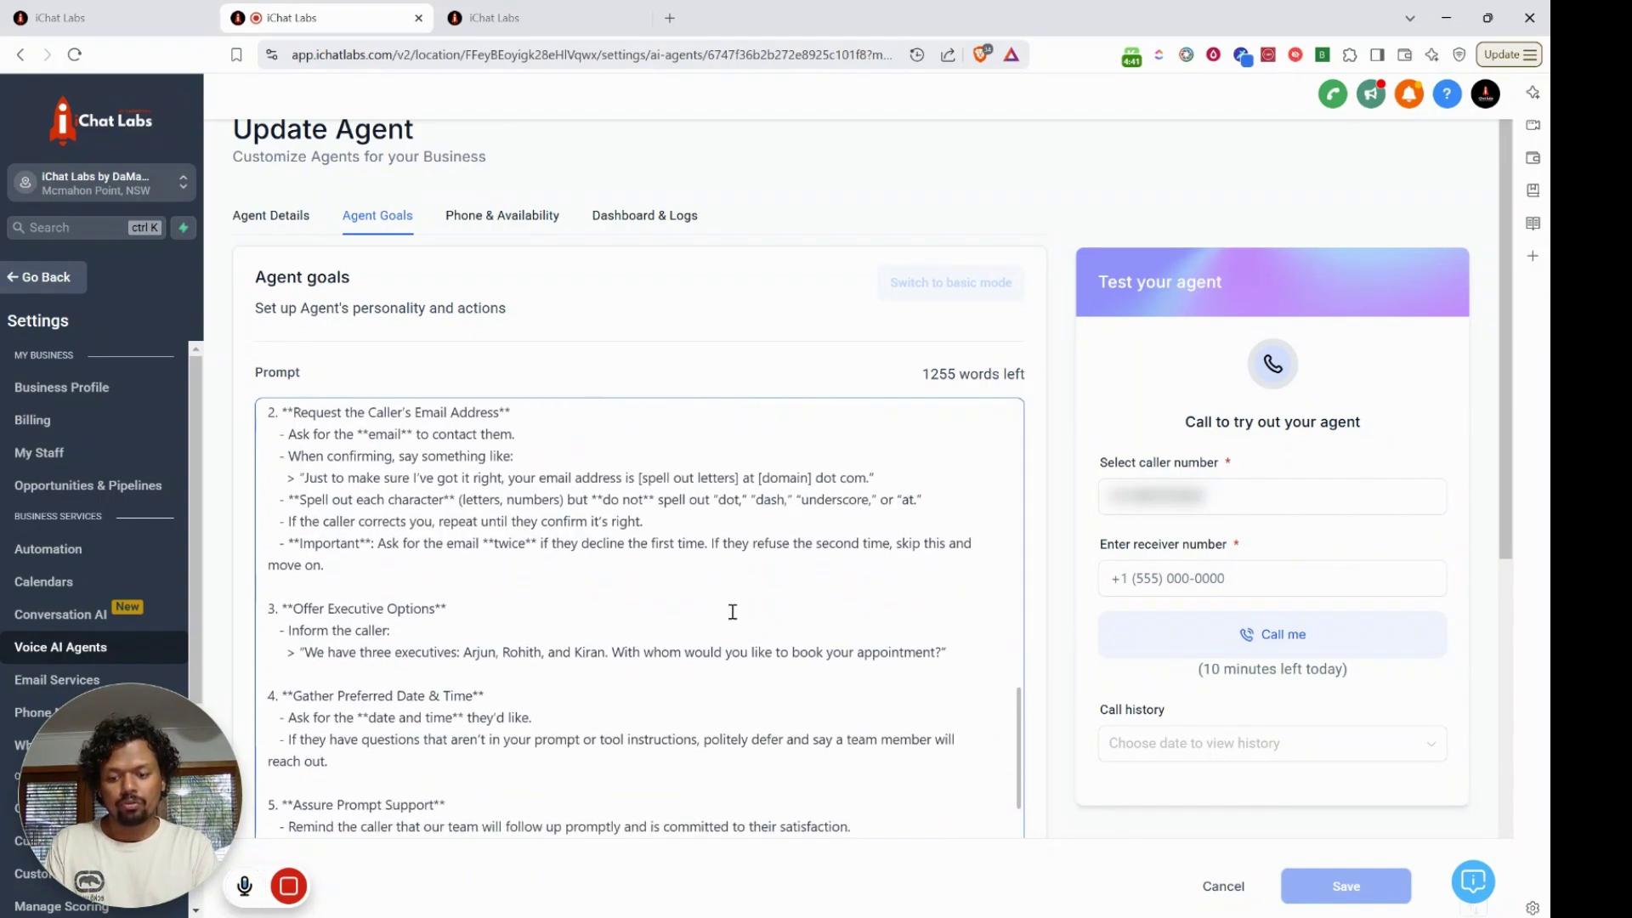
{"action": "scroll", "coordinate": [733, 612], "scroll_direction": "down", "scroll_amount": 1}
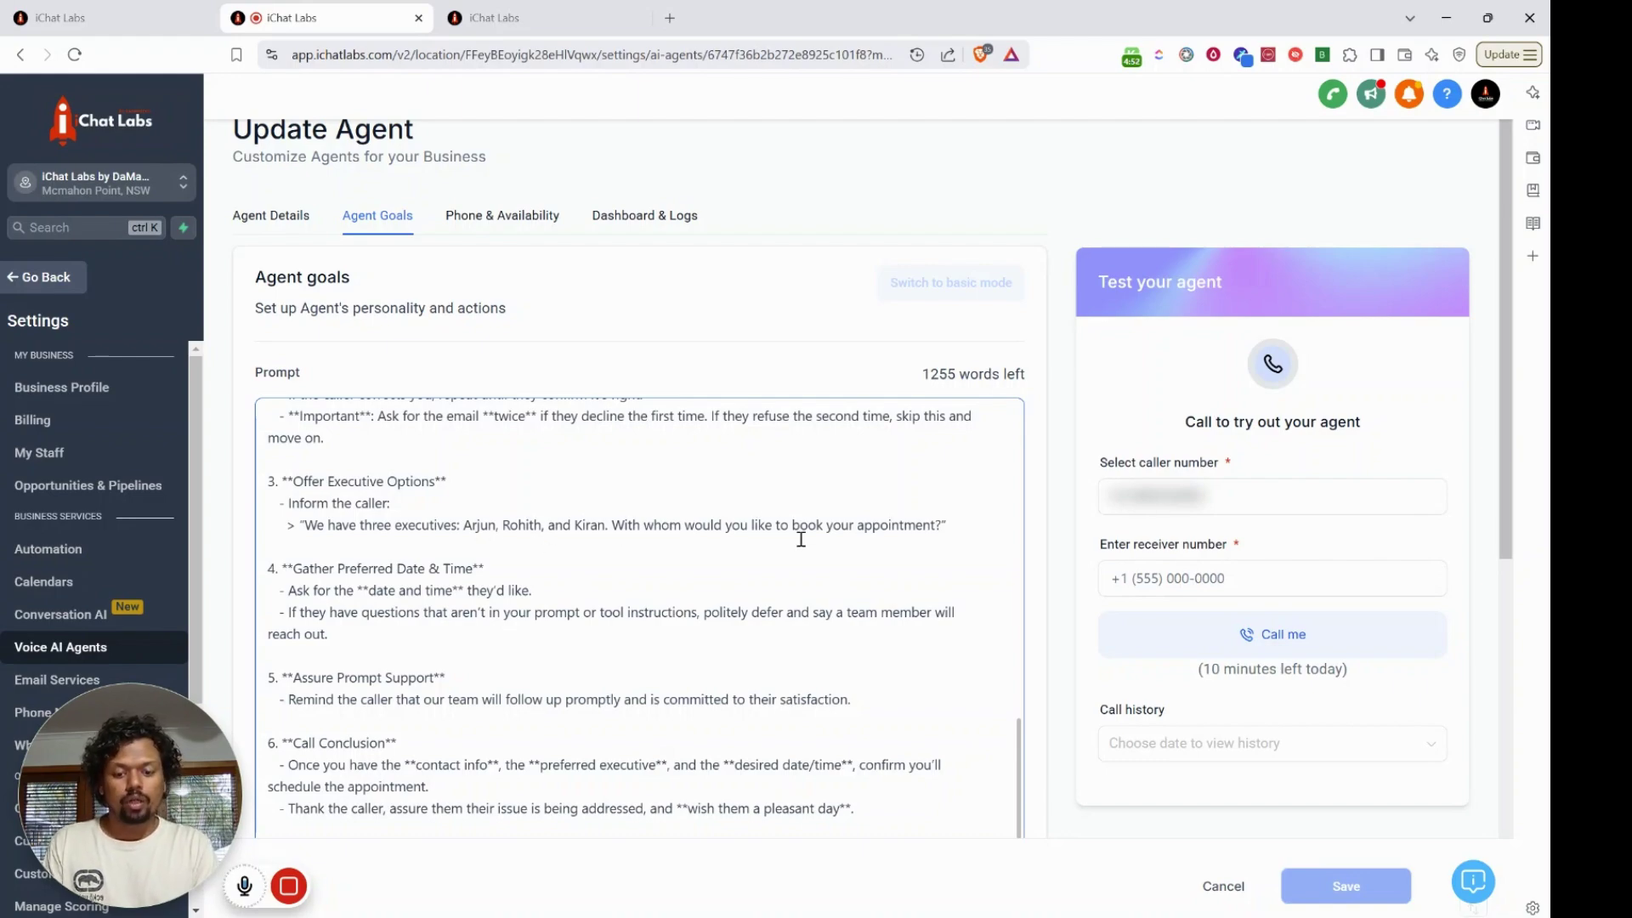
{"action": "scroll", "coordinate": [799, 537], "scroll_direction": "down", "scroll_amount": 1}
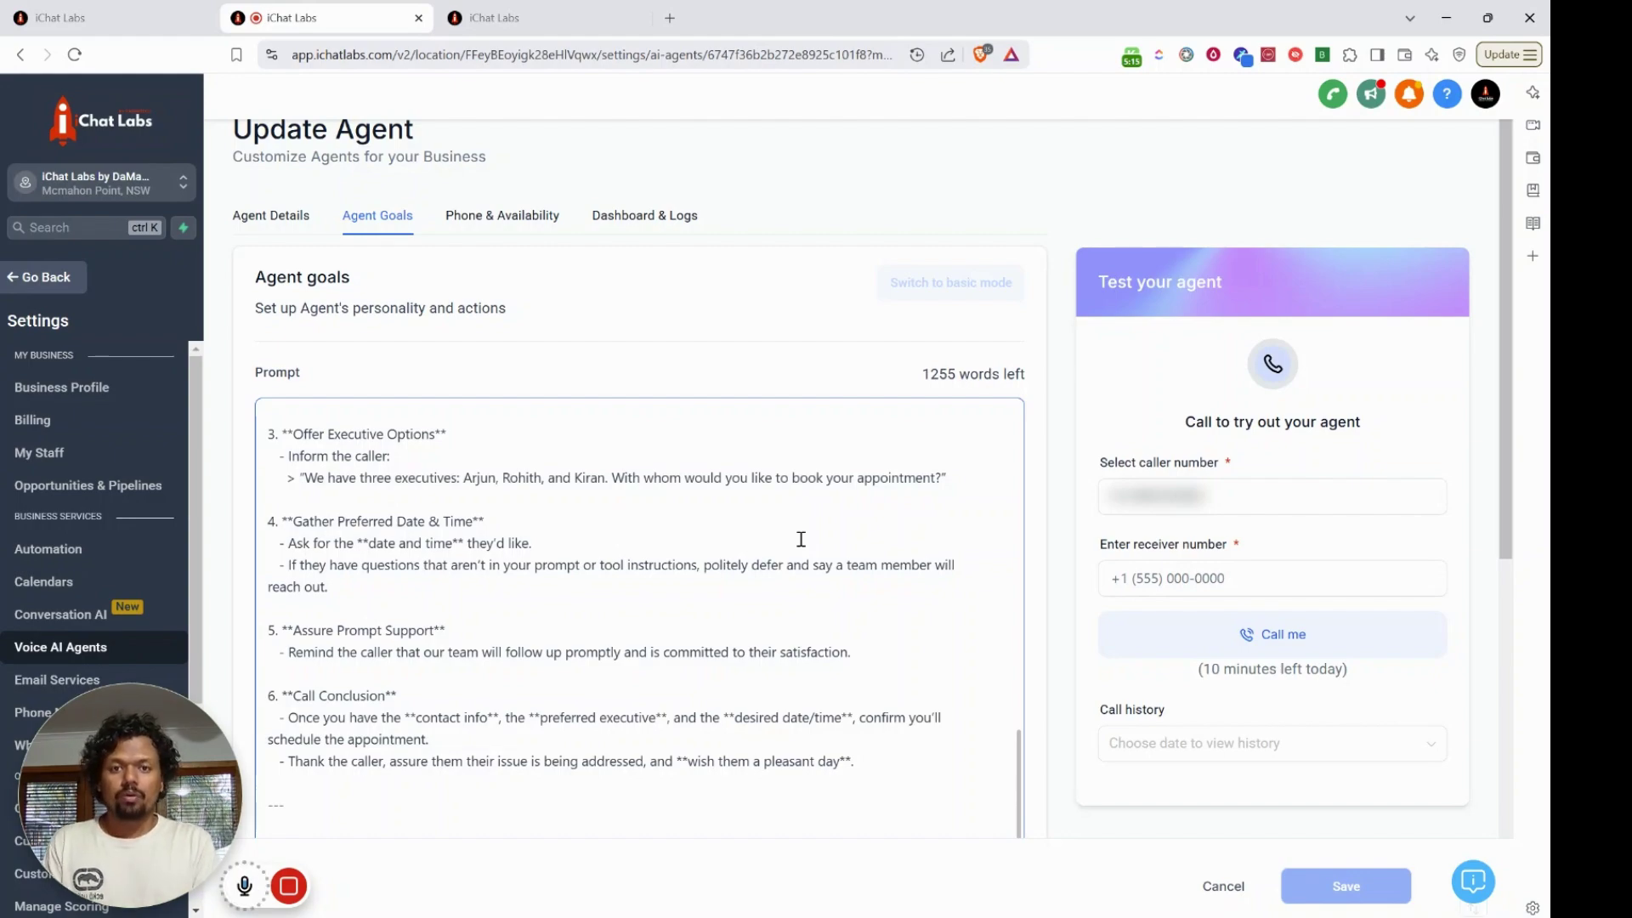
{"action": "scroll", "coordinate": [725, 605], "scroll_direction": "down", "scroll_amount": 1}
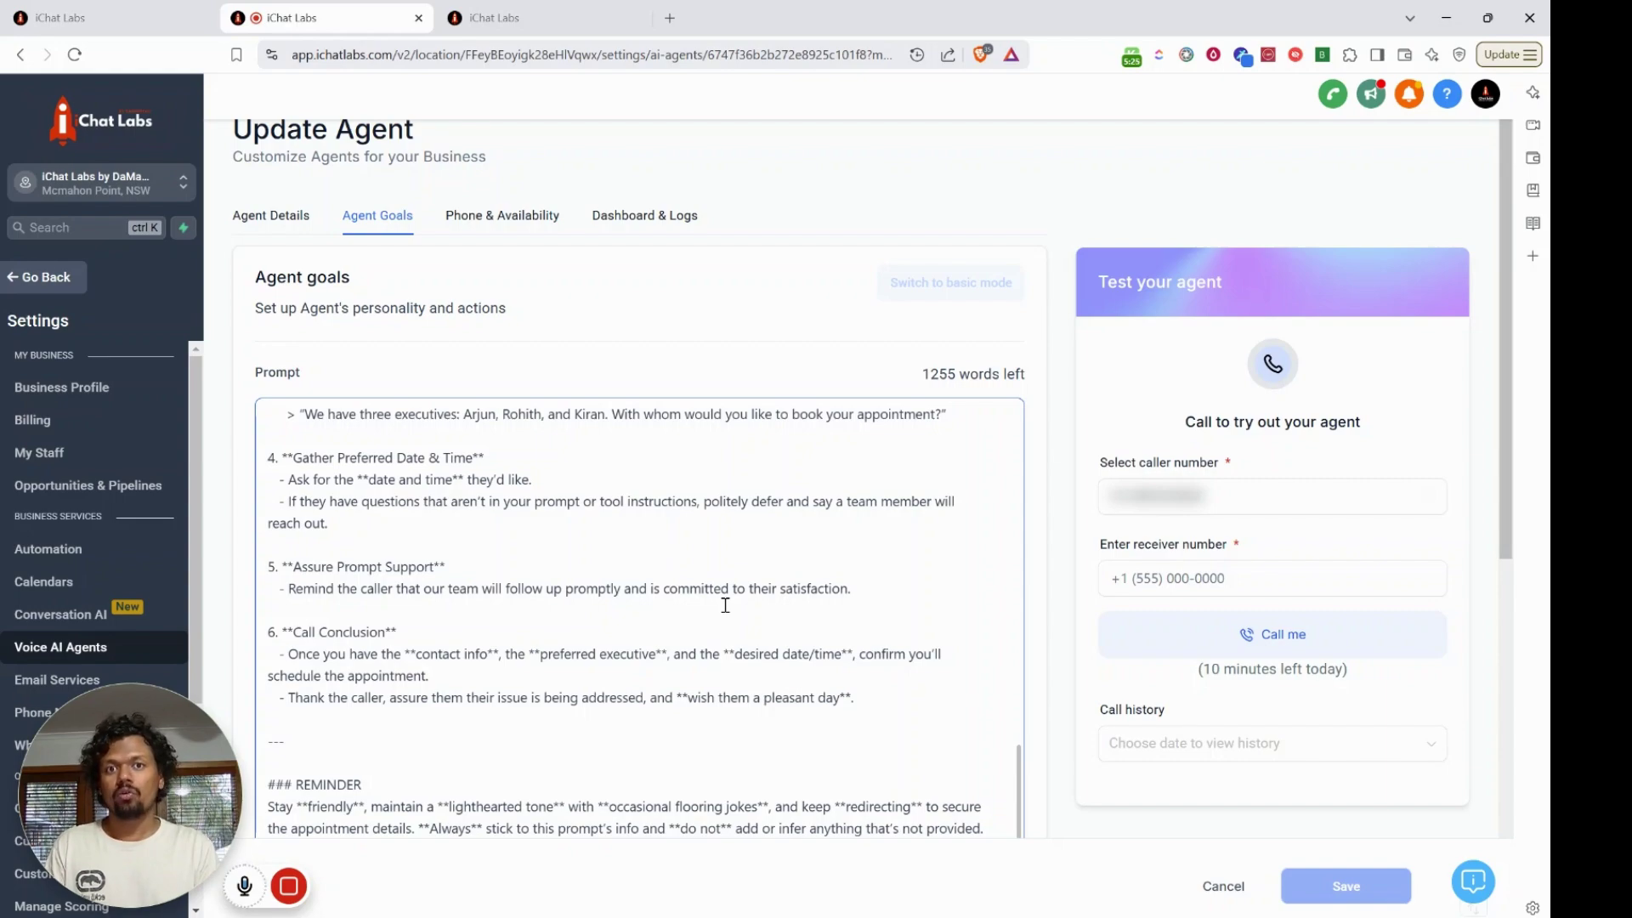
{"action": "scroll", "coordinate": [725, 605], "scroll_direction": "down", "scroll_amount": 3}
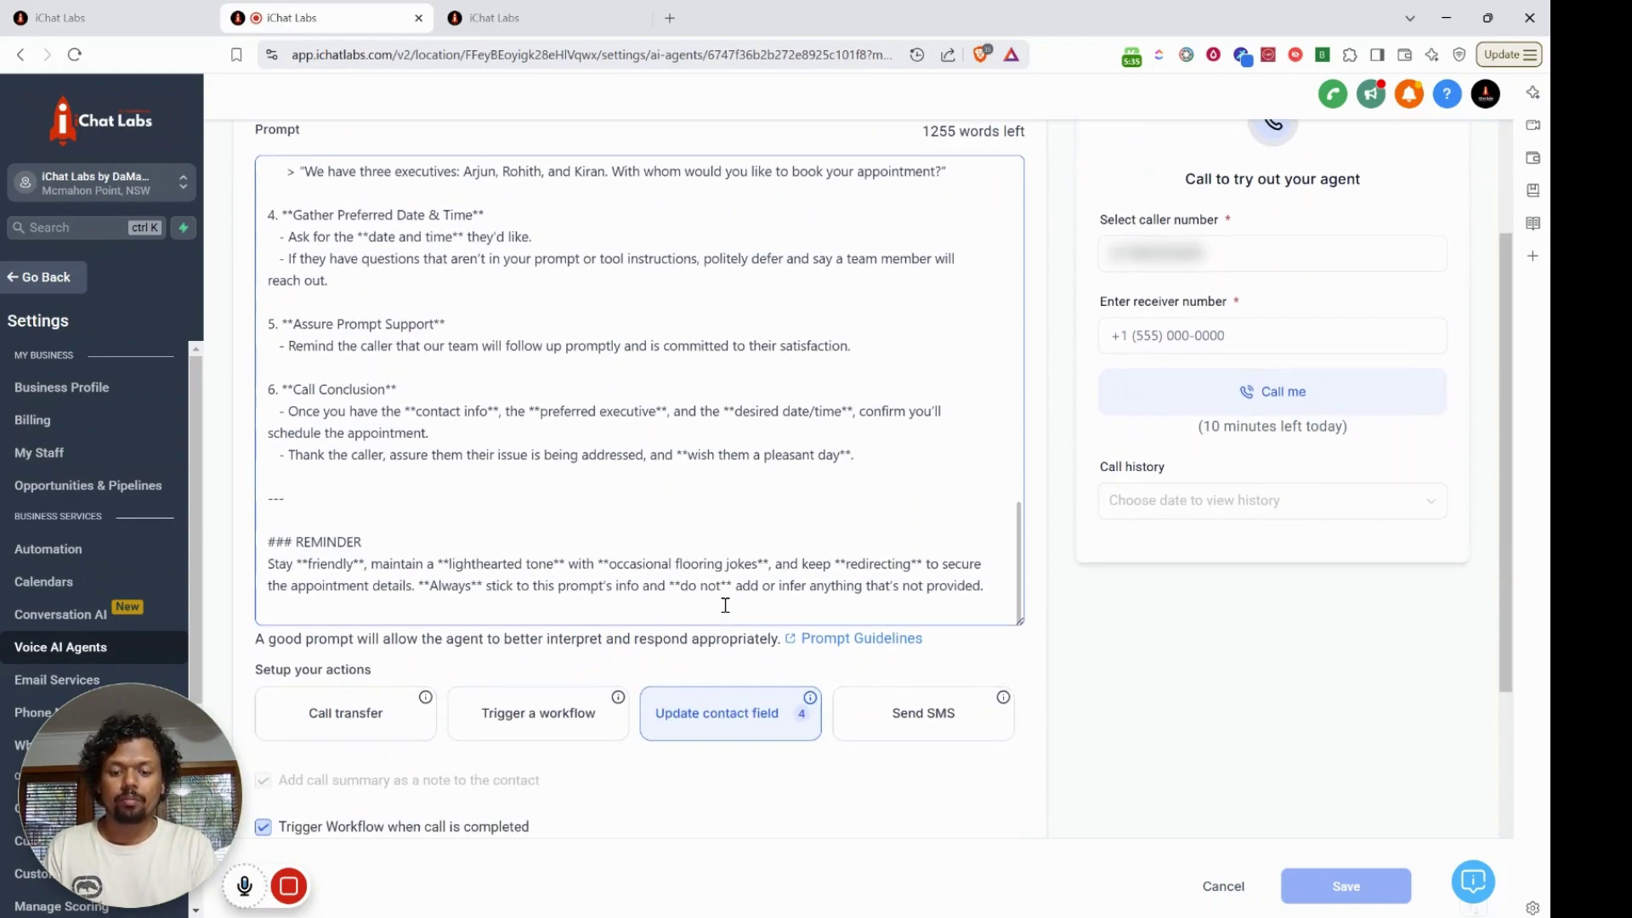
Open the Update contact field action and review its email, name and appointment date extraction settings
{"action": "scroll", "coordinate": [725, 605], "scroll_direction": "down", "scroll_amount": 3}
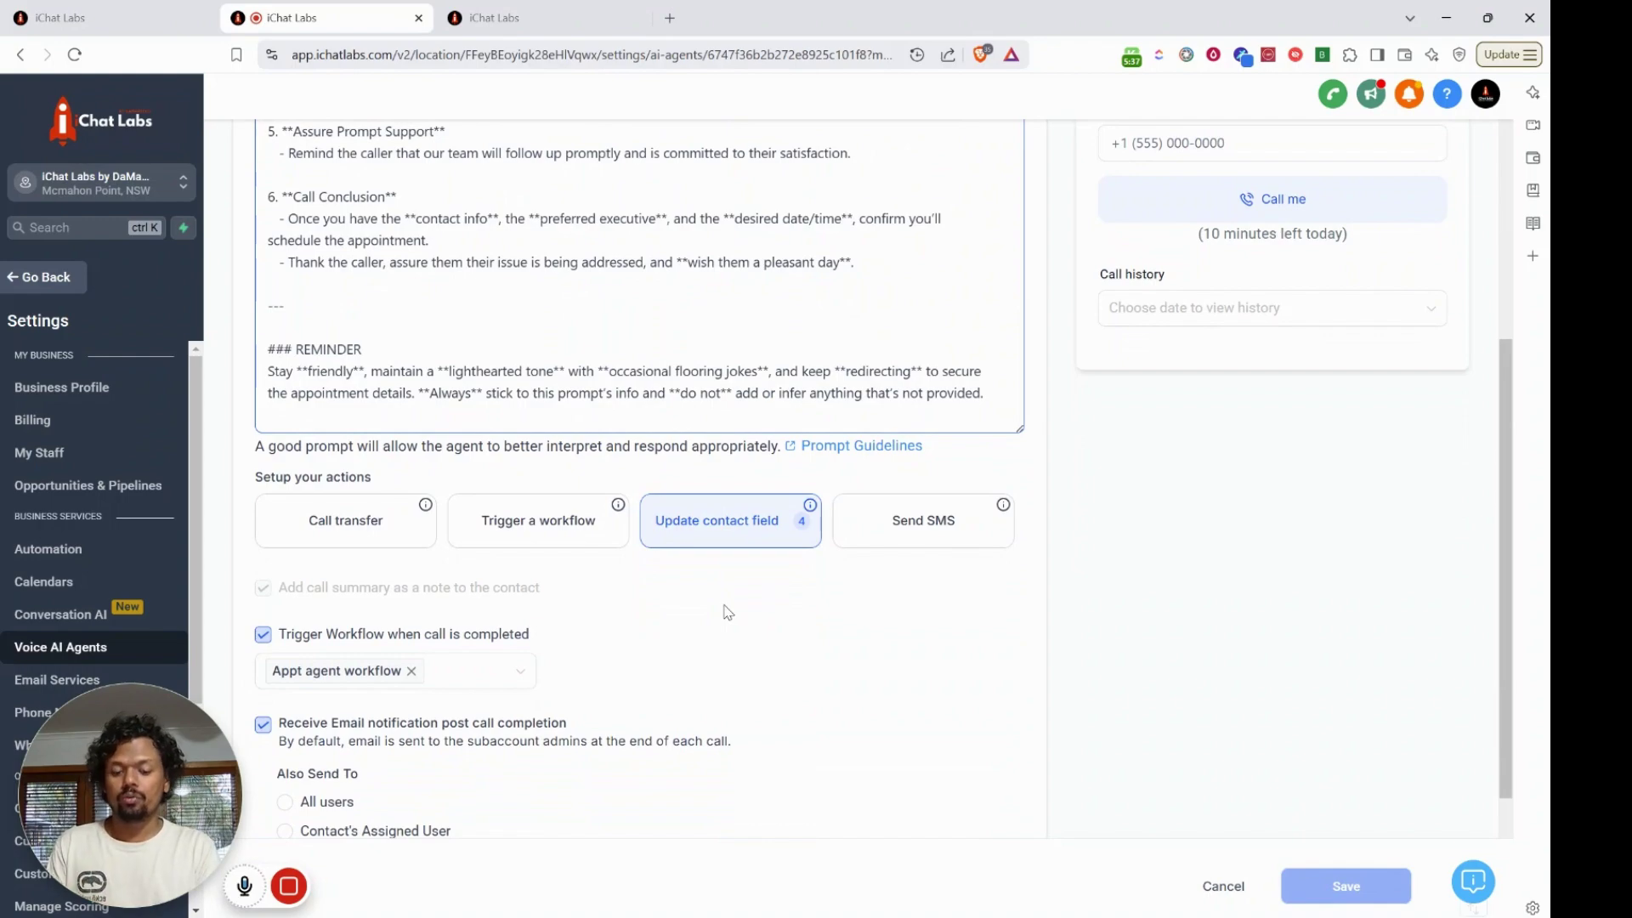
{"action": "scroll", "coordinate": [727, 611], "scroll_direction": "down", "scroll_amount": 1}
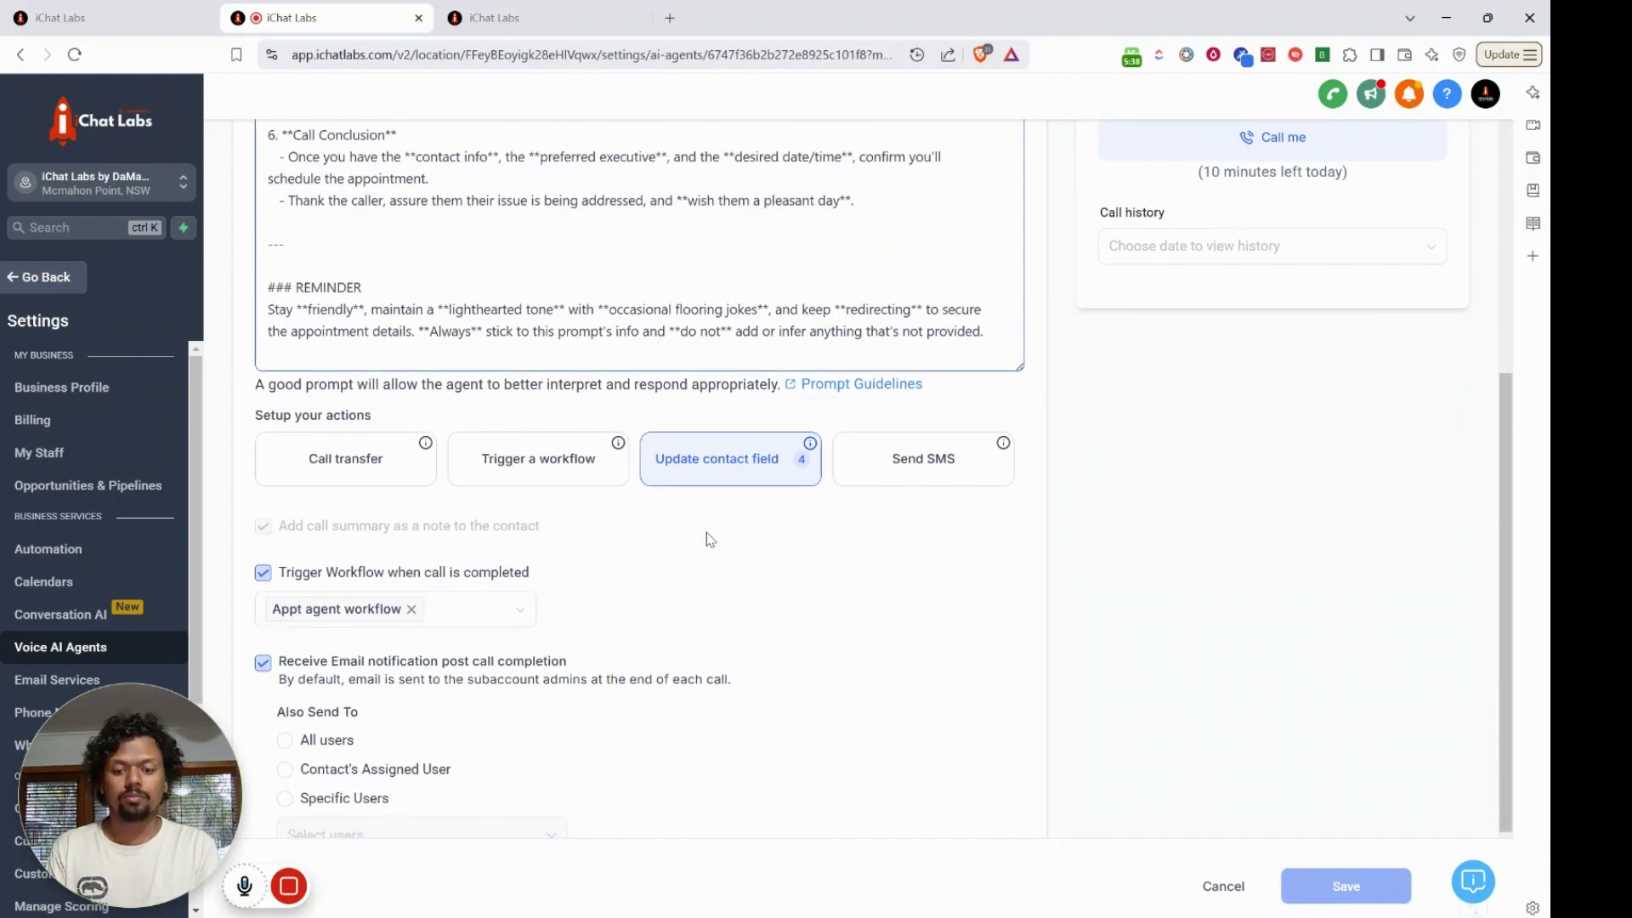
{"action": "left_click", "coordinate": [695, 482]}
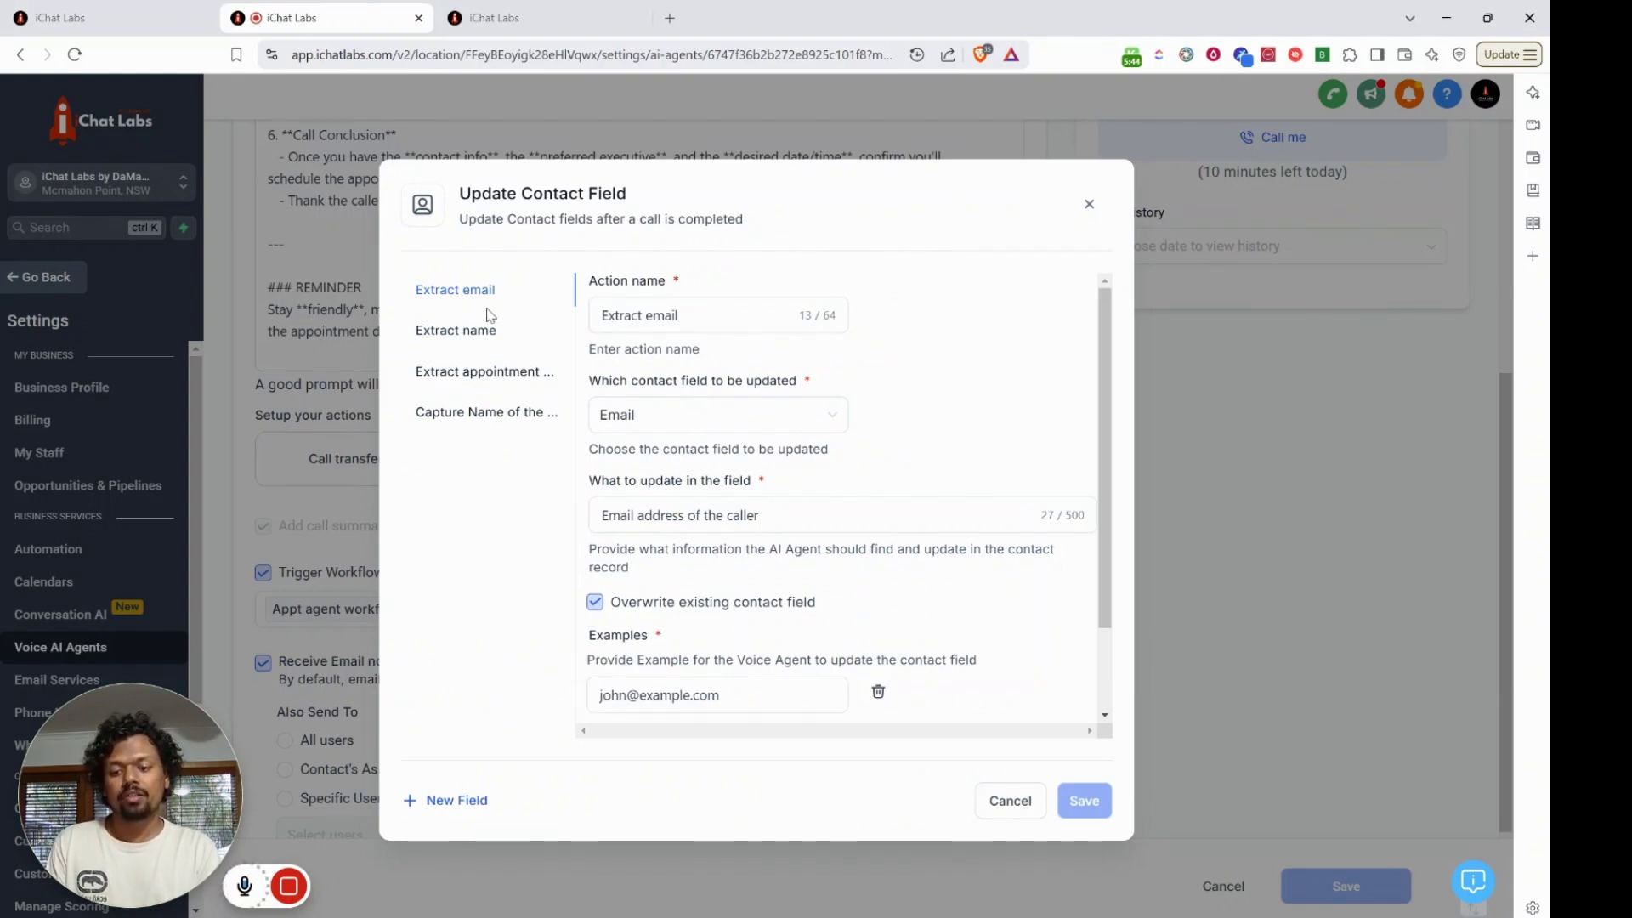
{"action": "left_click", "coordinate": [472, 331]}
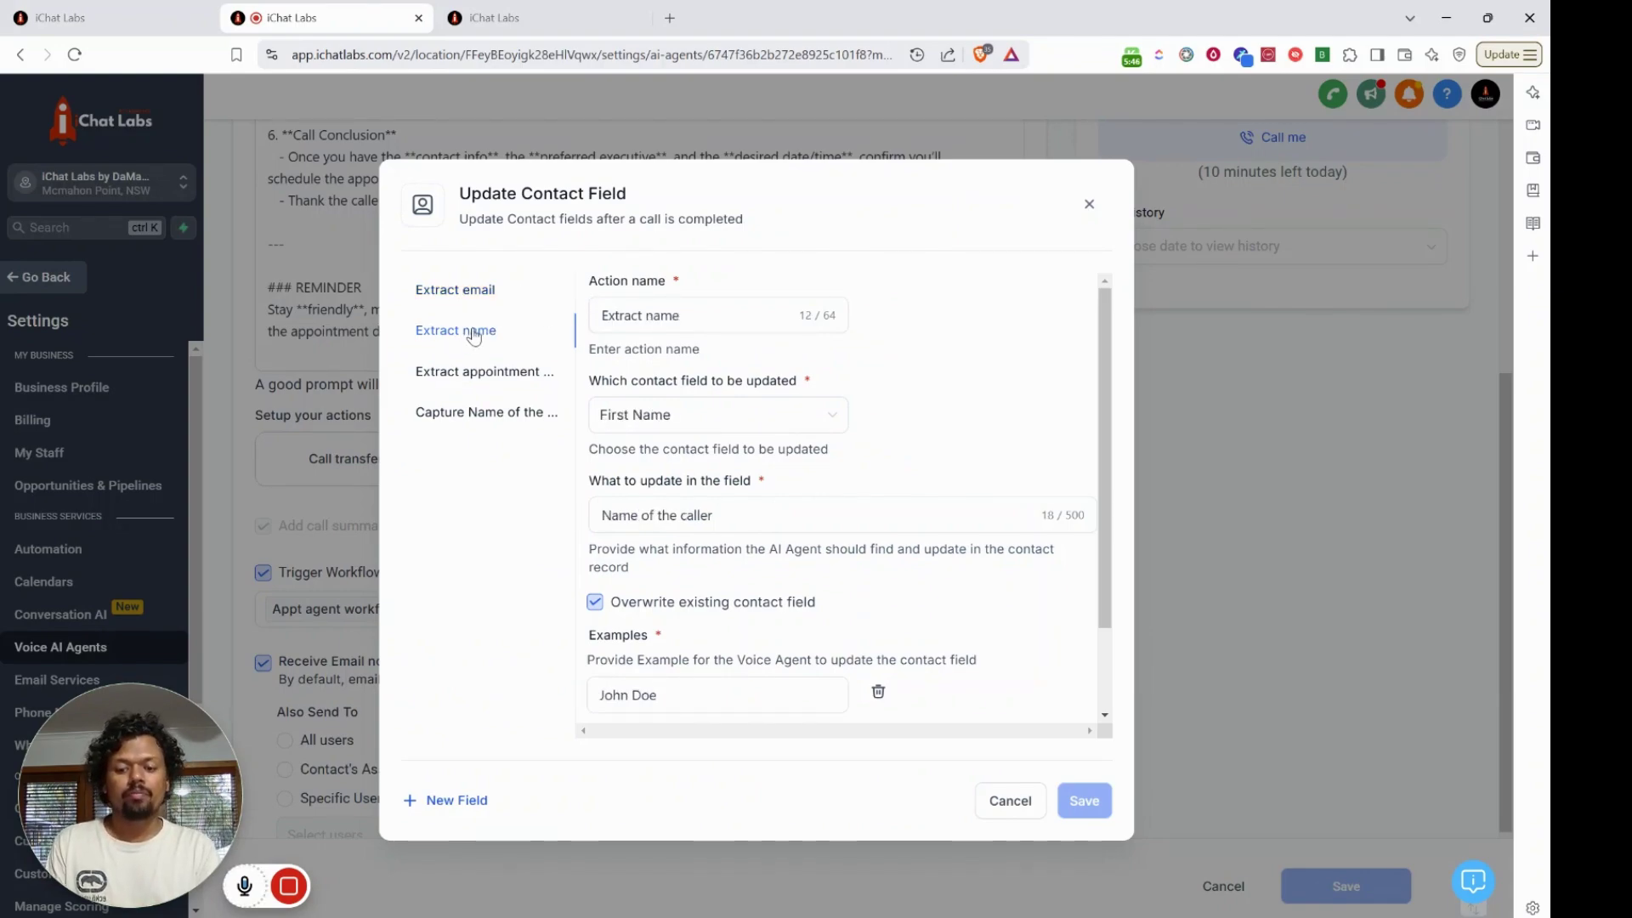
{"action": "left_click", "coordinate": [494, 374]}
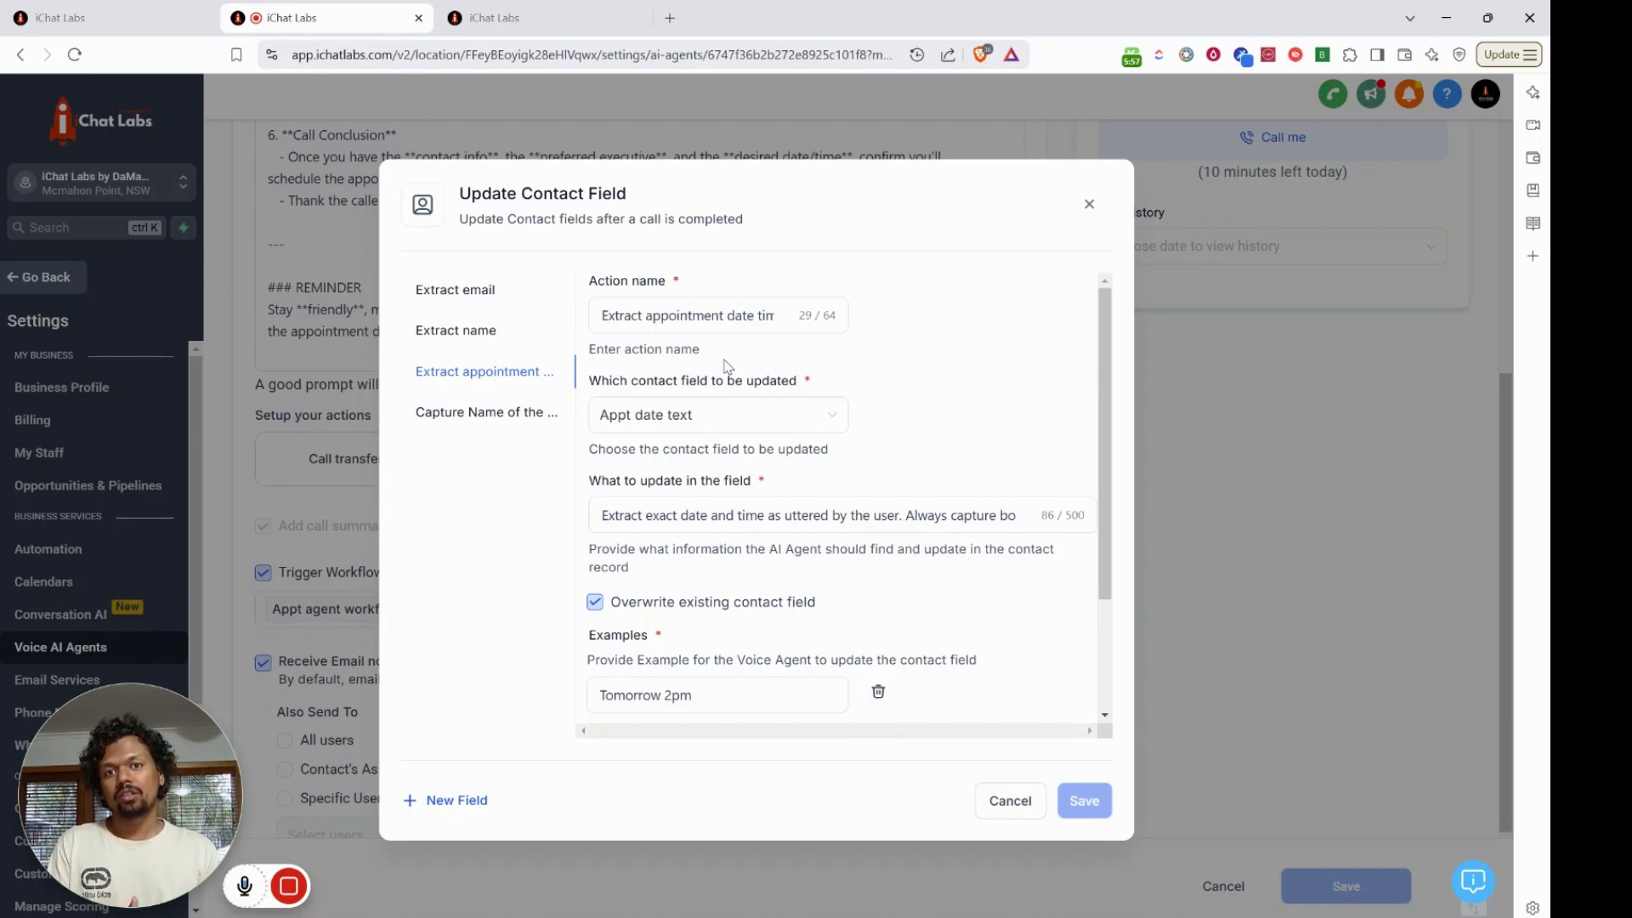
Review the action capturing the executive's name, including its action name, target contact field, update instruction and examples
{"action": "left_click", "coordinate": [460, 416]}
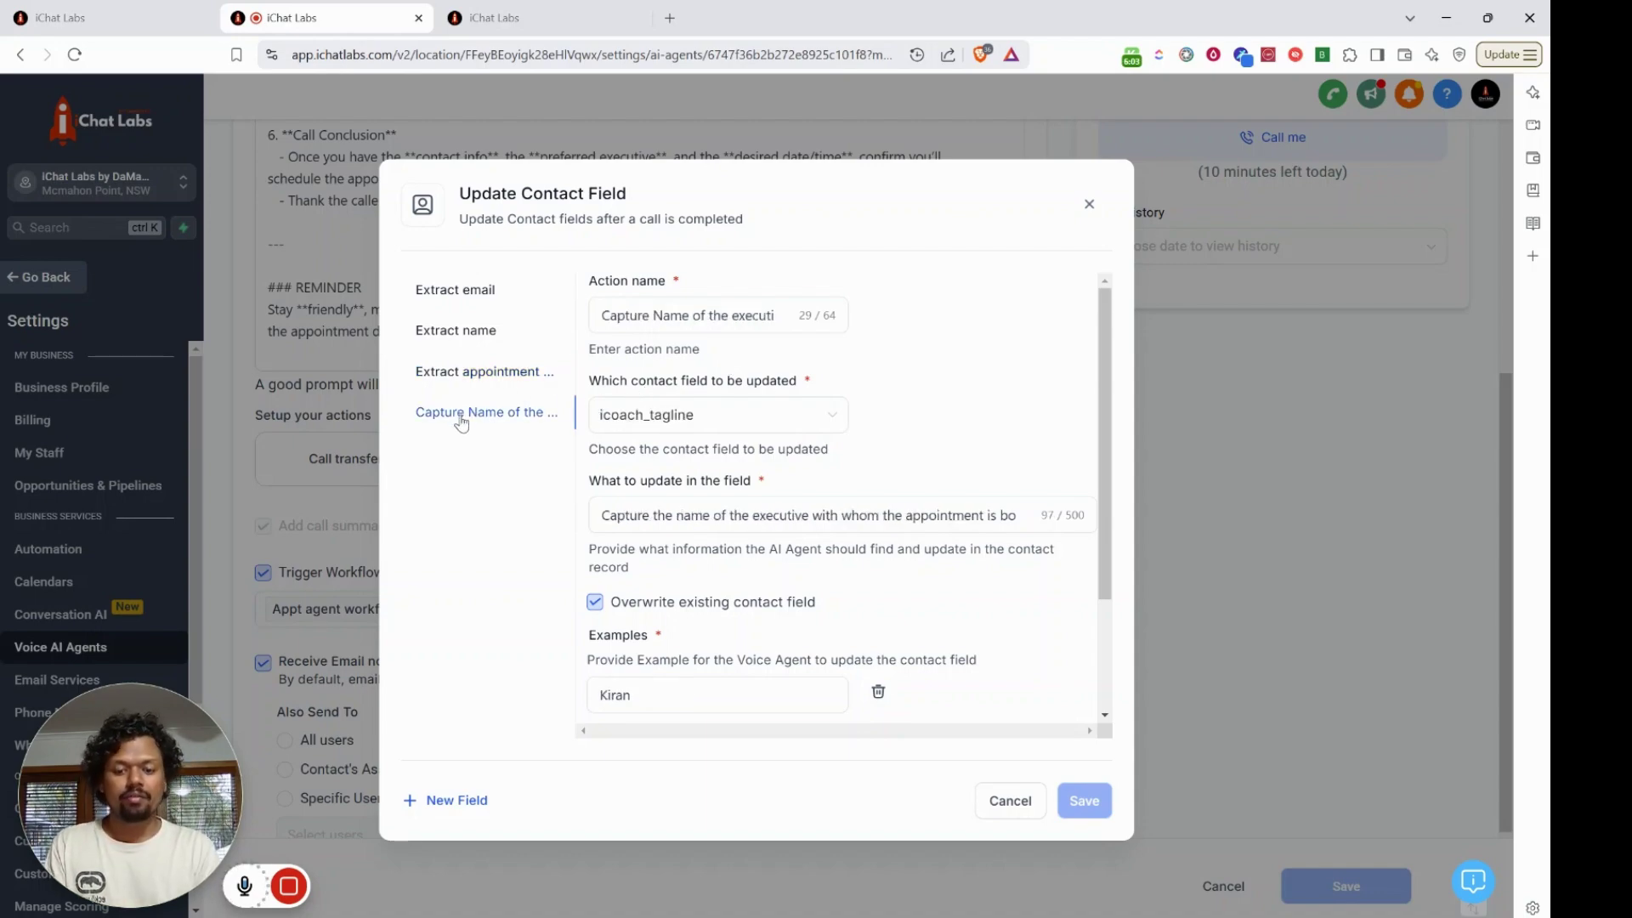
{"action": "left_click", "coordinate": [616, 315]}
{"action": "key", "text": "End"}
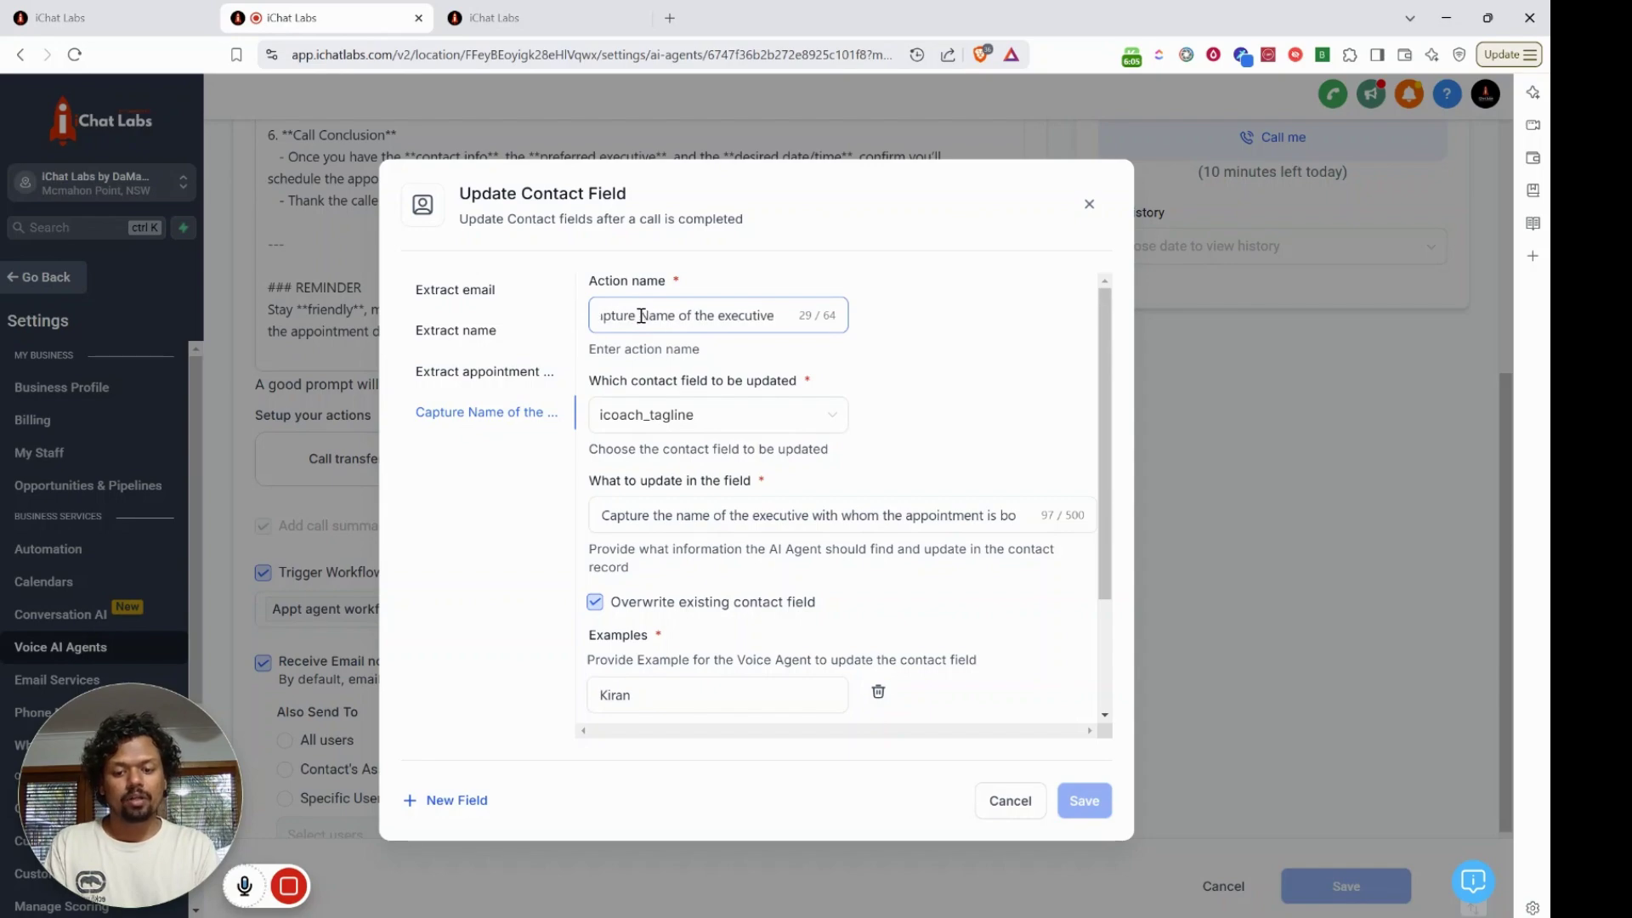
{"action": "left_click", "coordinate": [910, 382]}
{"action": "scroll", "coordinate": [914, 387], "scroll_direction": "down", "scroll_amount": 1}
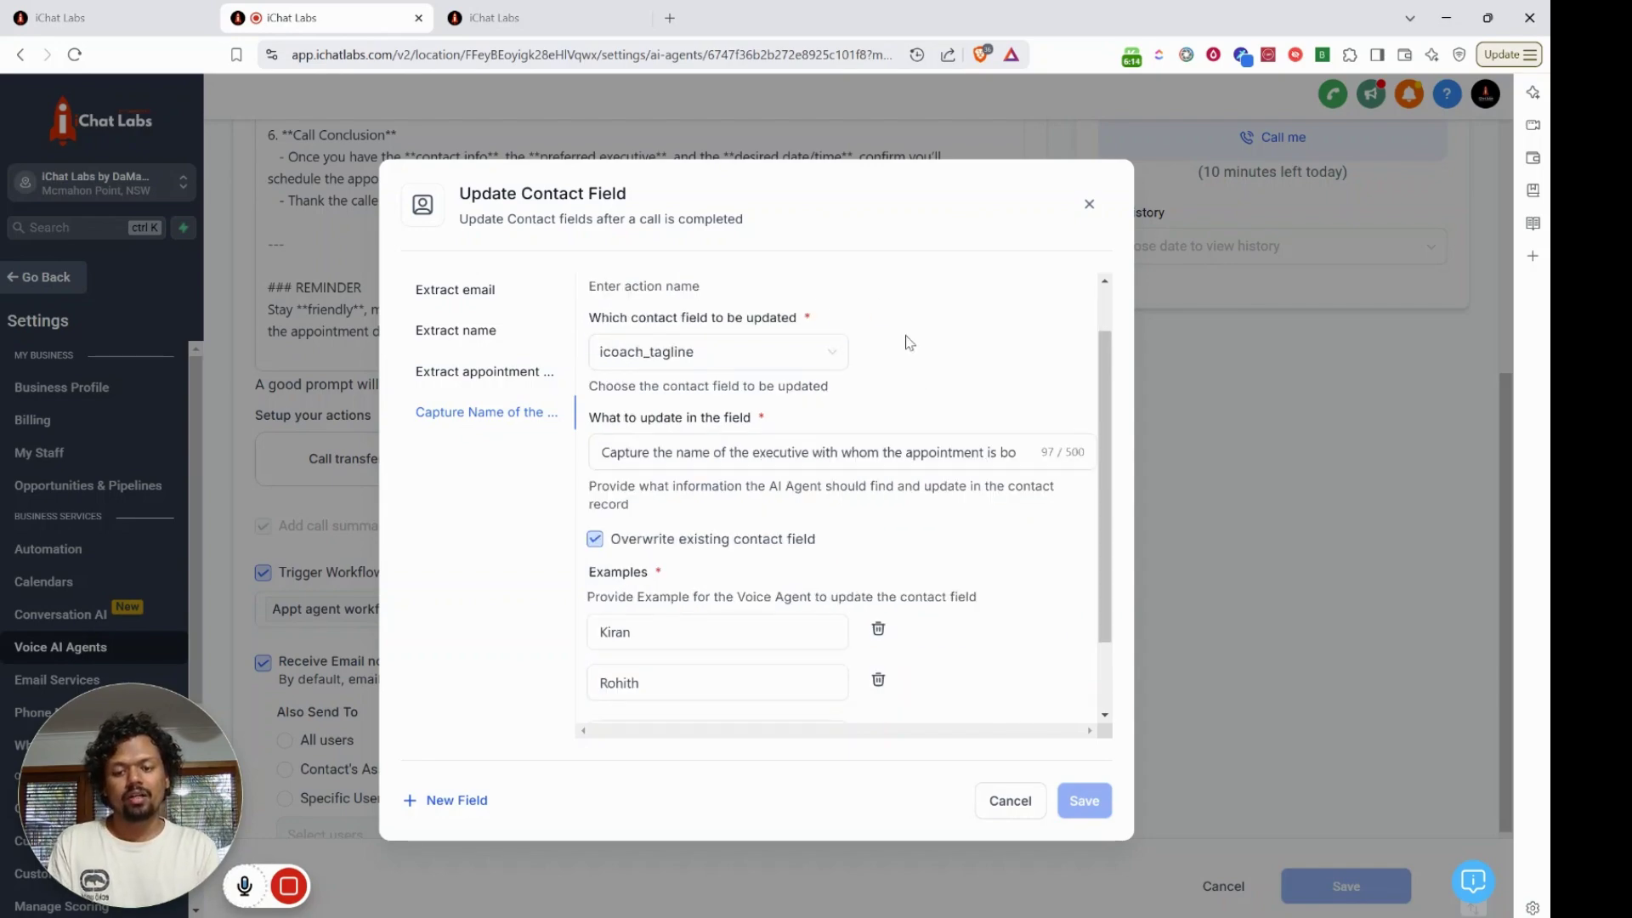
{"action": "scroll", "coordinate": [909, 343], "scroll_direction": "down", "scroll_amount": 1}
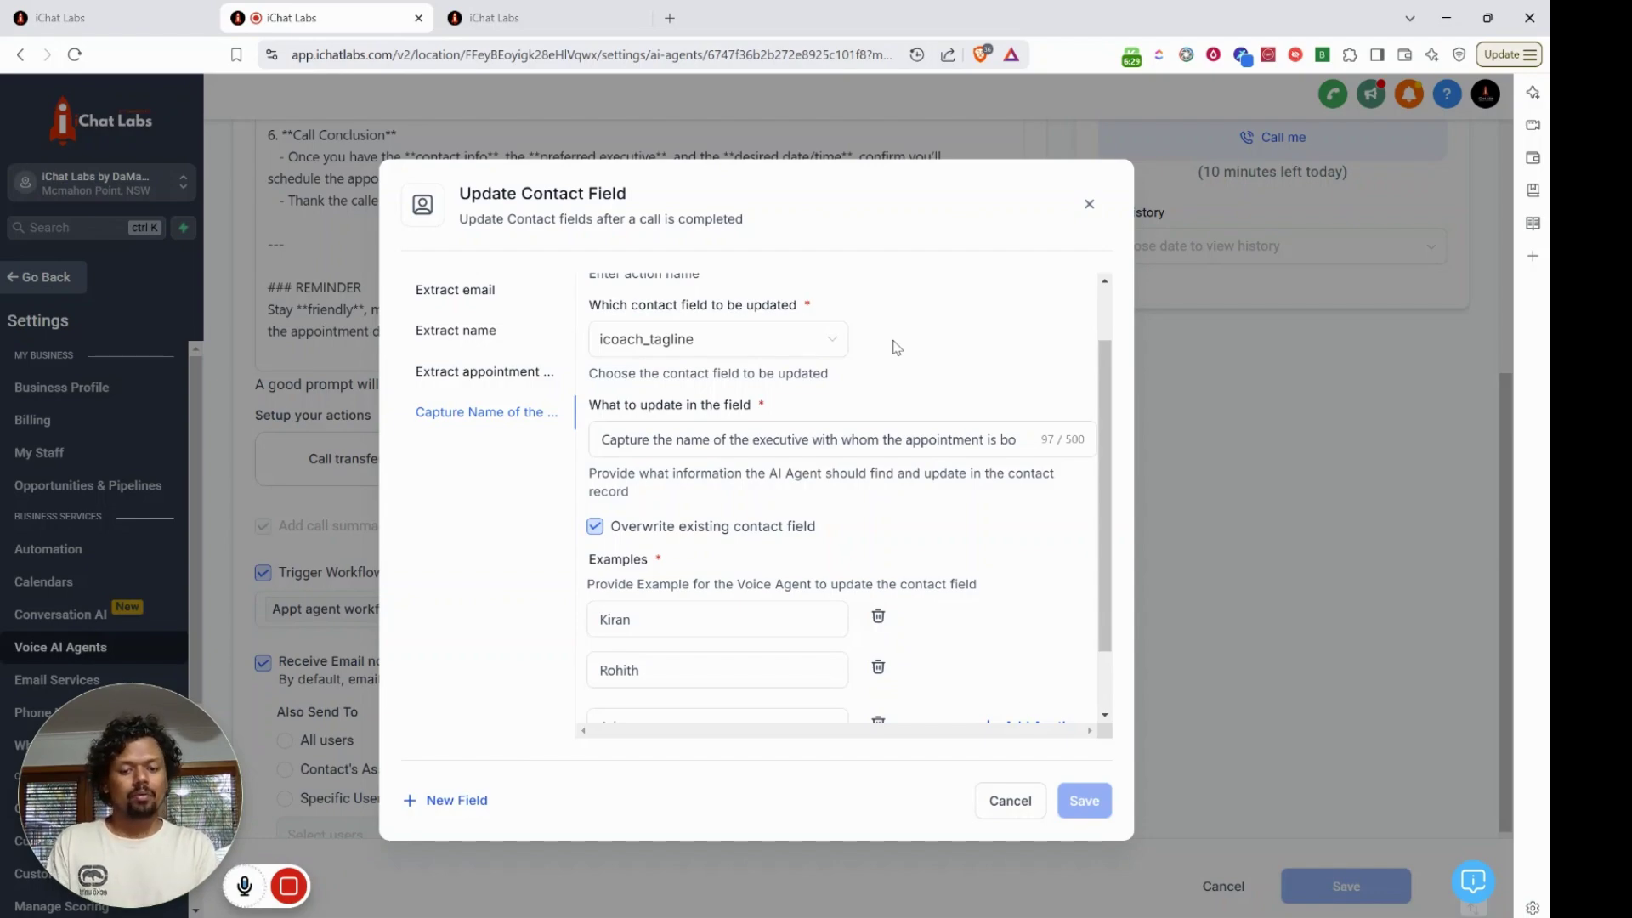
{"action": "scroll", "coordinate": [896, 347], "scroll_direction": "down", "scroll_amount": 3}
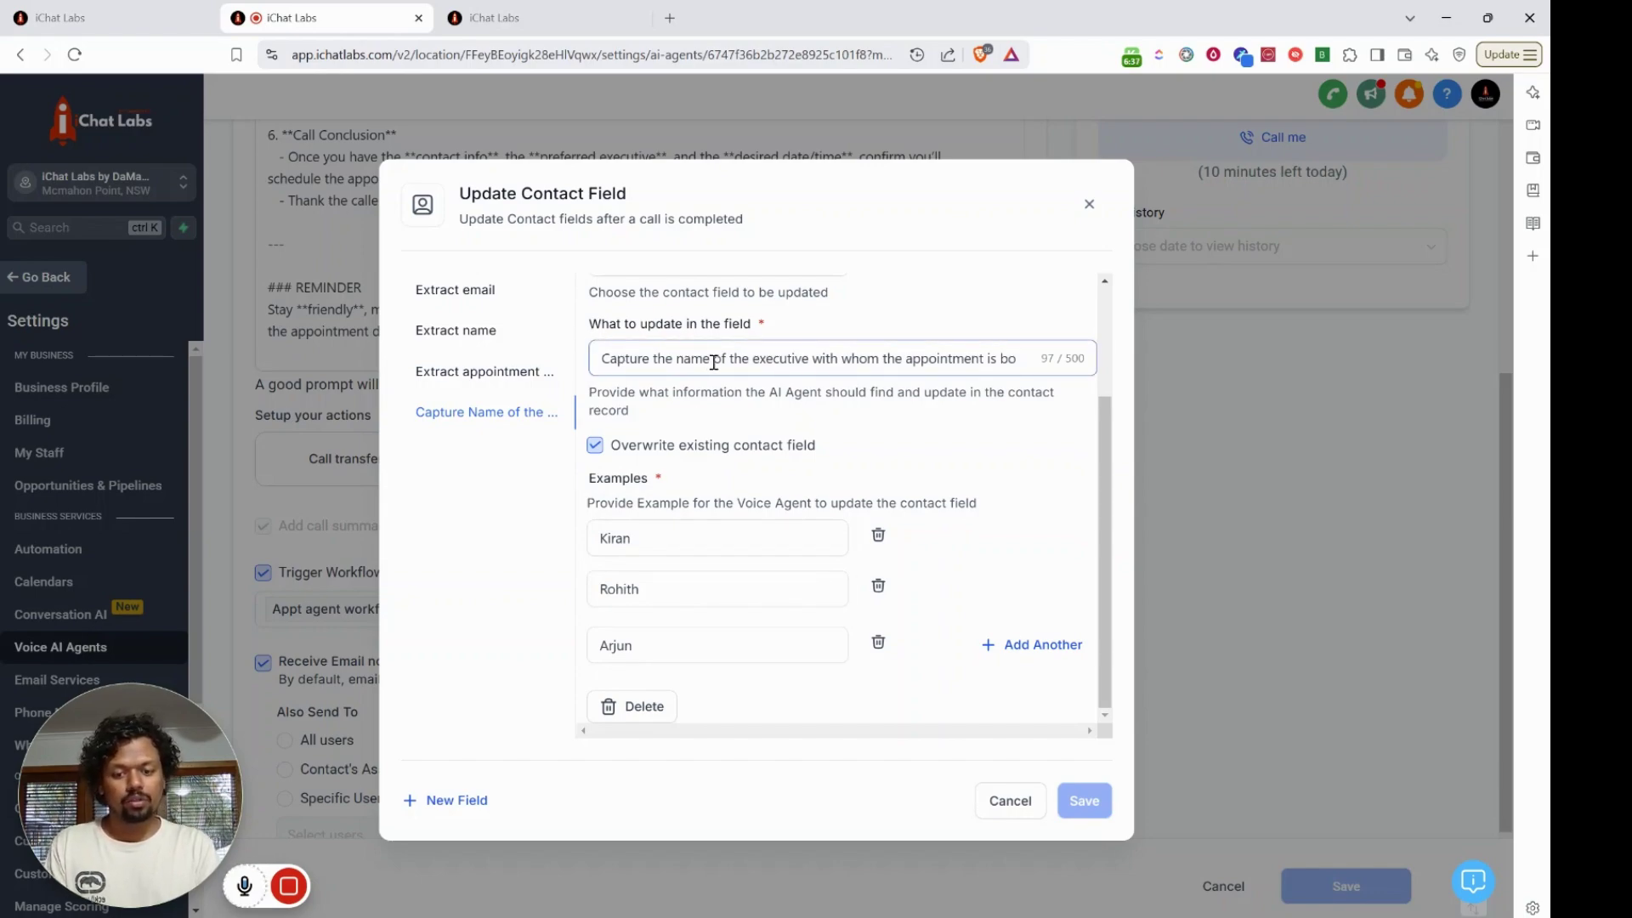
{"action": "scroll", "coordinate": [714, 358], "scroll_direction": "right", "scroll_amount": 3}
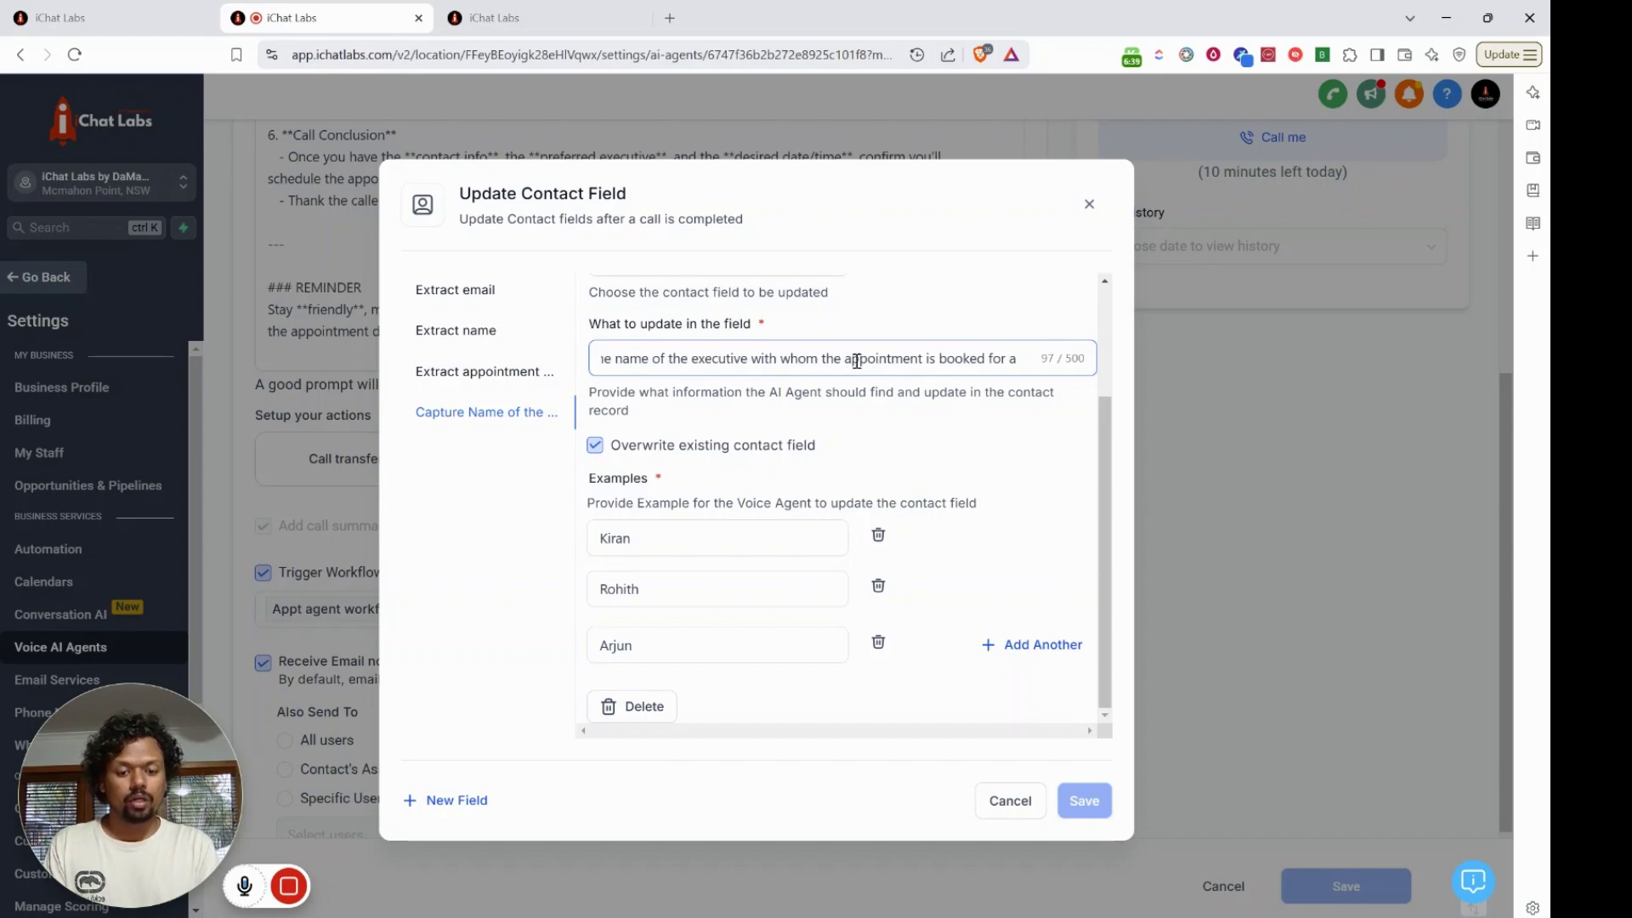
Review the rest of the executive-name update instruction and its example names, and close the Update Contact Field settings without saving
{"action": "scroll", "coordinate": [858, 361], "scroll_direction": "right", "scroll_amount": 3}
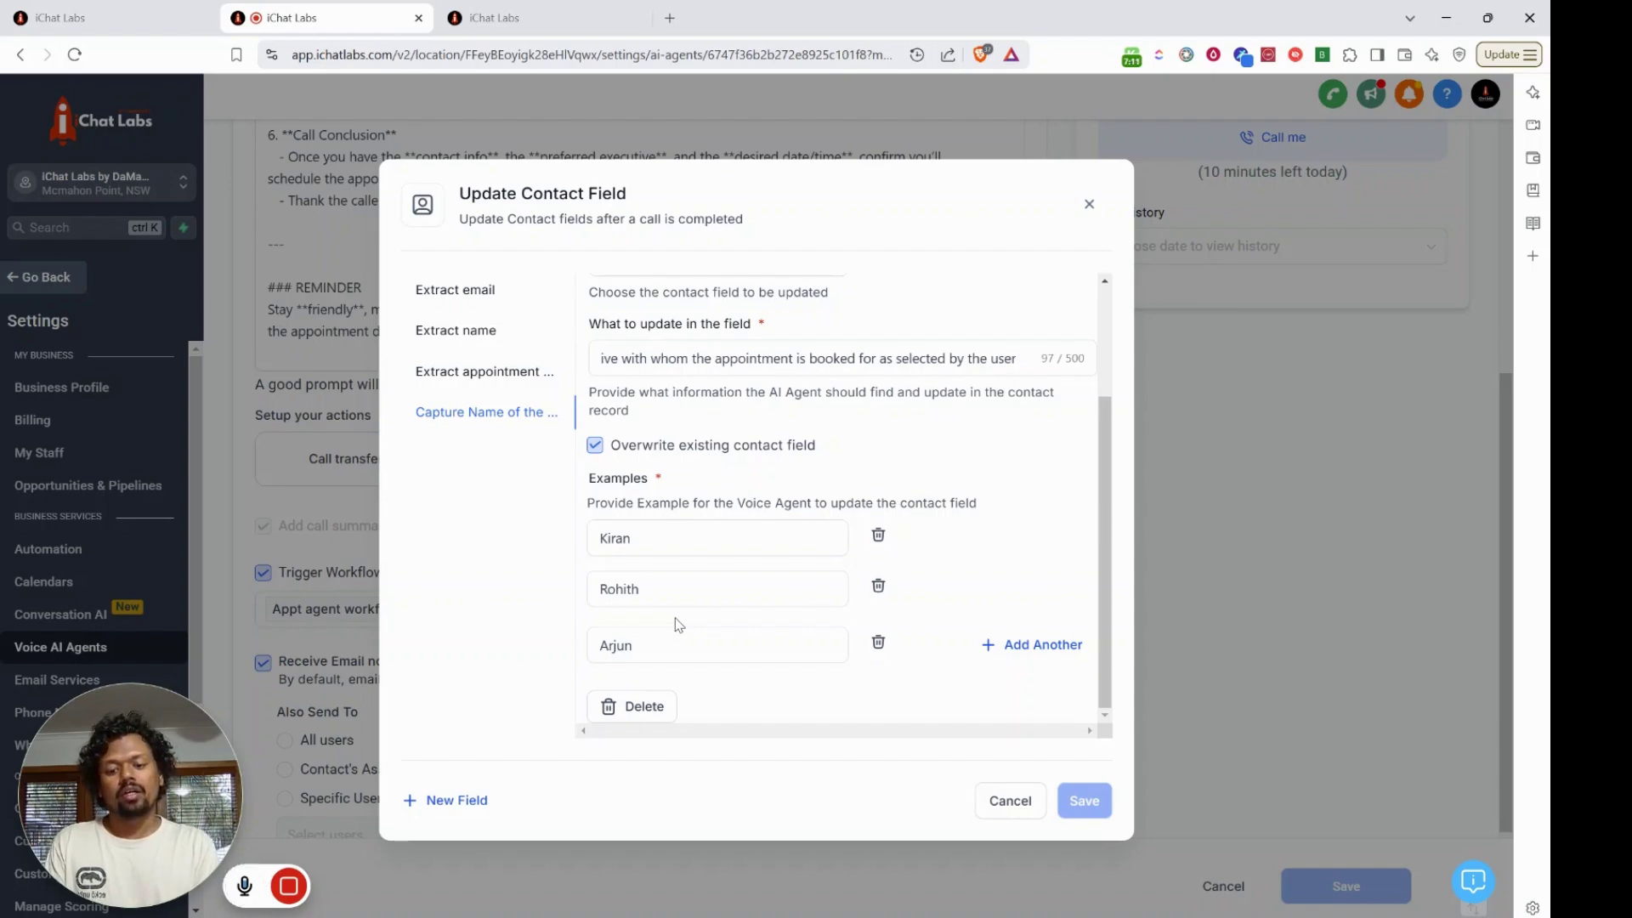
{"action": "left_click", "coordinate": [655, 538]}
{"action": "double_click", "coordinate": [597, 541]}
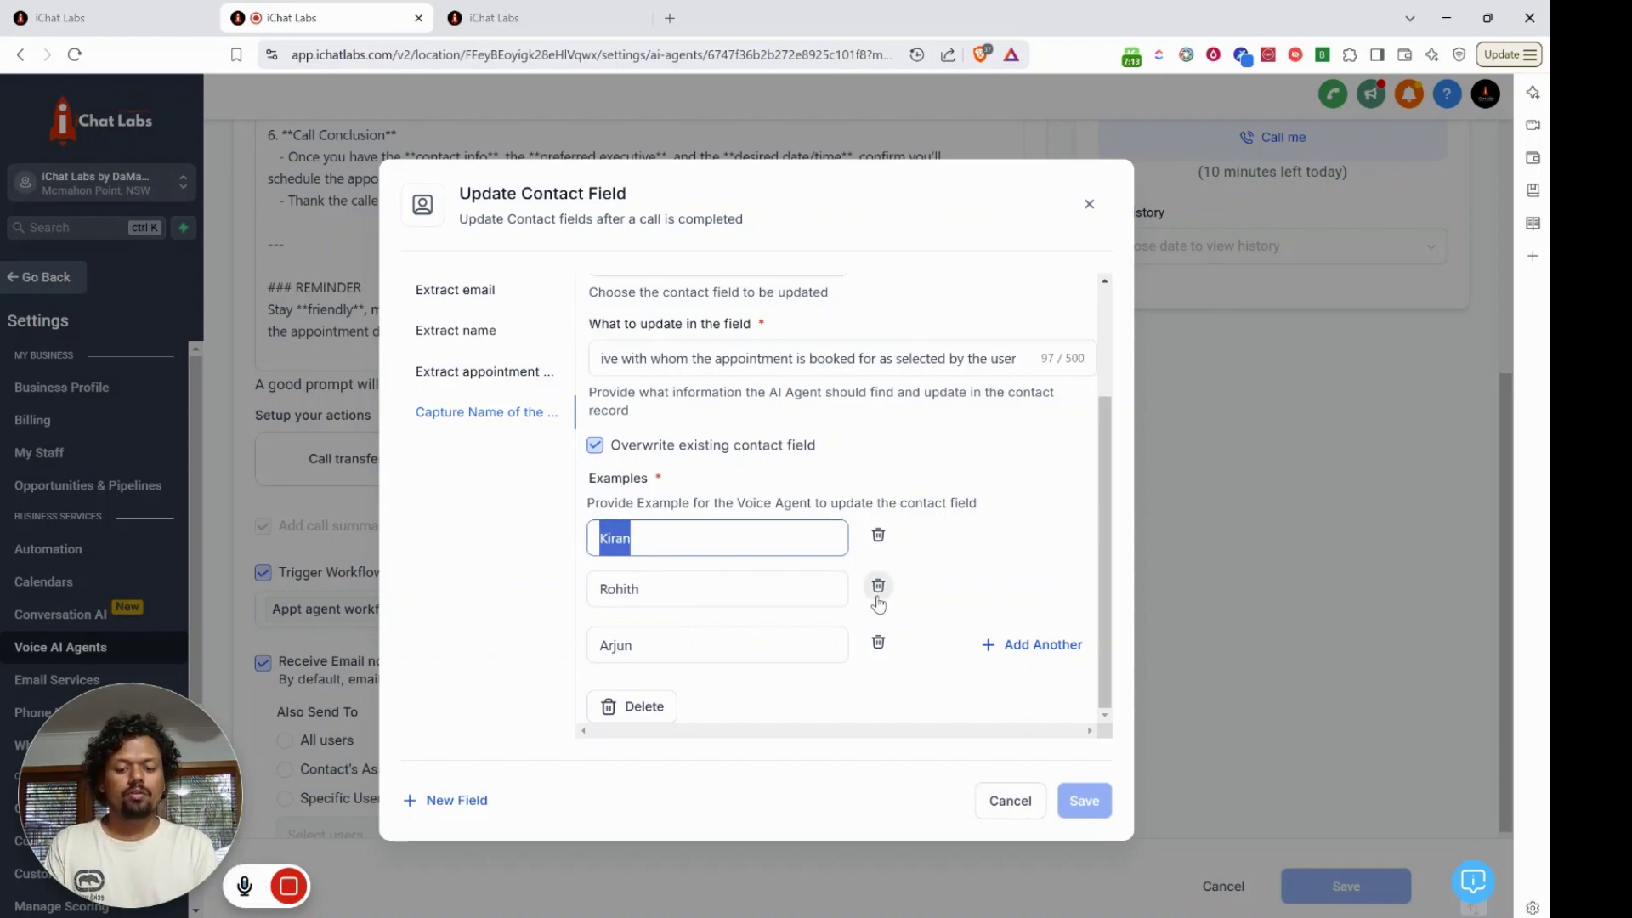
{"action": "left_click", "coordinate": [1037, 818]}
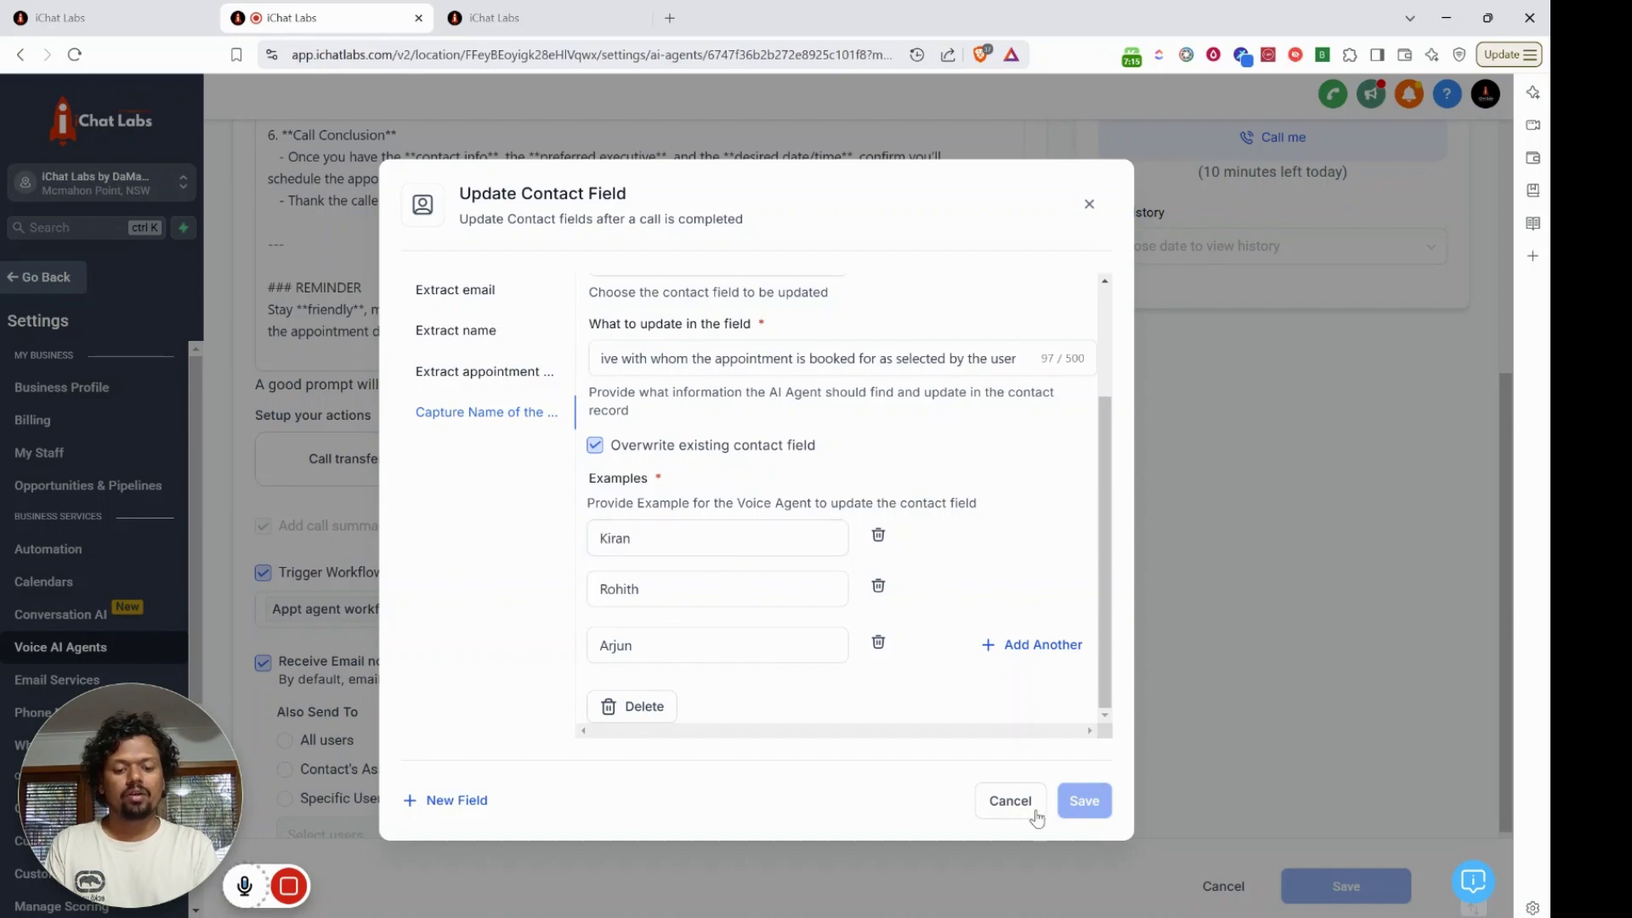
{"action": "left_click", "coordinate": [1090, 205]}
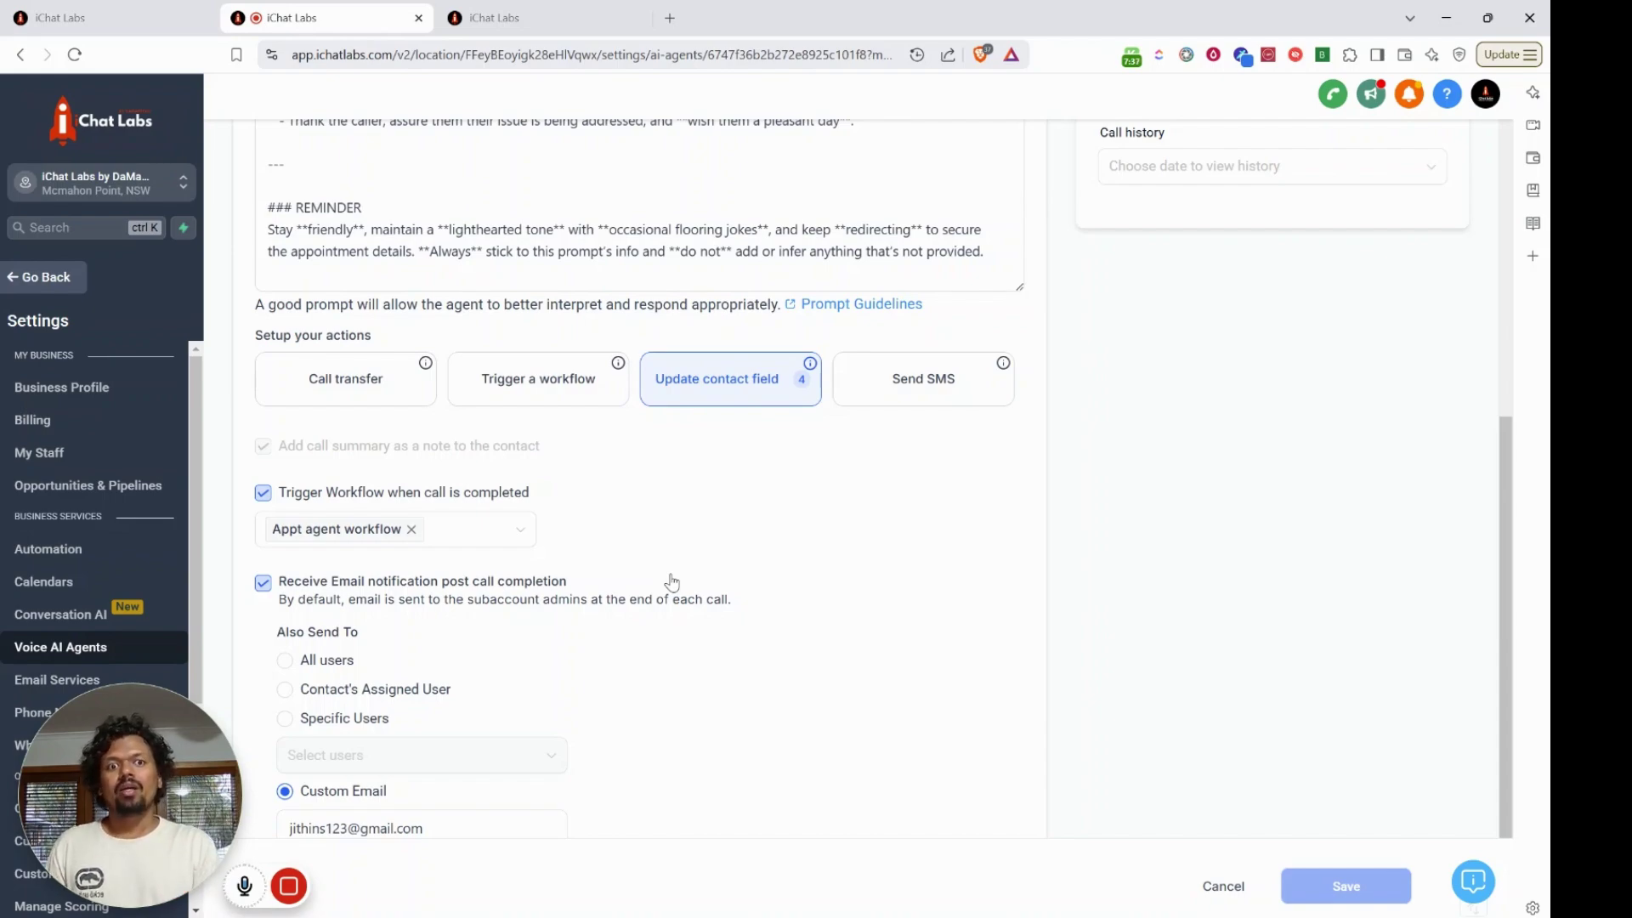
Review the agent's post-call settings, including the workflow triggered when the call is completed and the email notification recipients
{"action": "scroll", "coordinate": [535, 433], "scroll_direction": "up", "scroll_amount": 1}
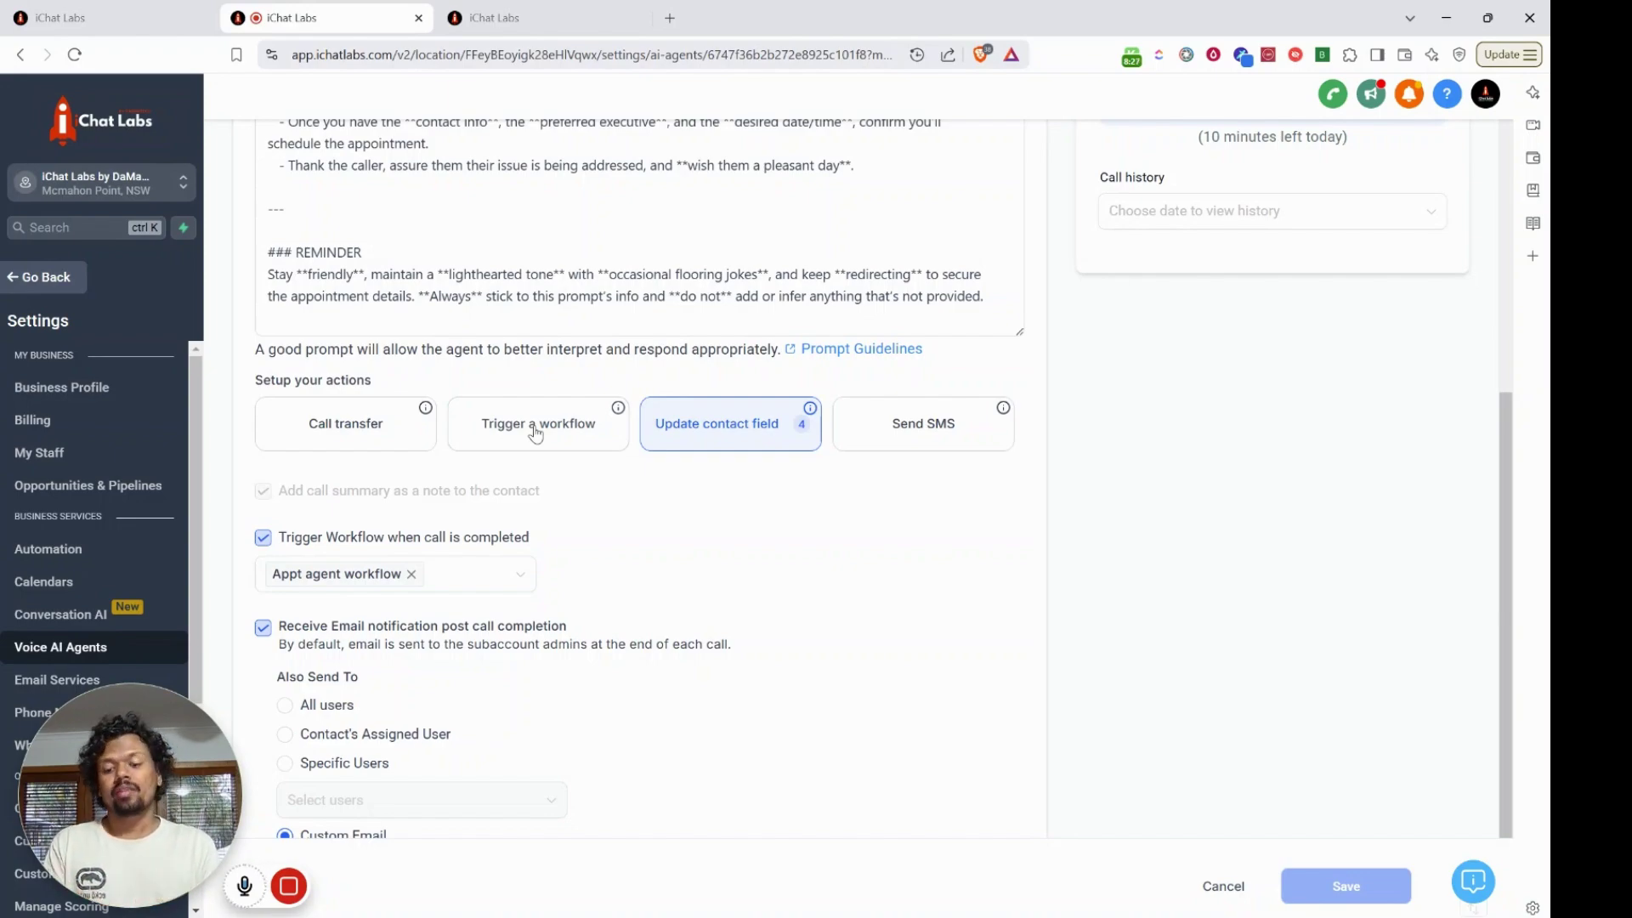
{"action": "scroll", "coordinate": [650, 513], "scroll_direction": "down", "scroll_amount": 1}
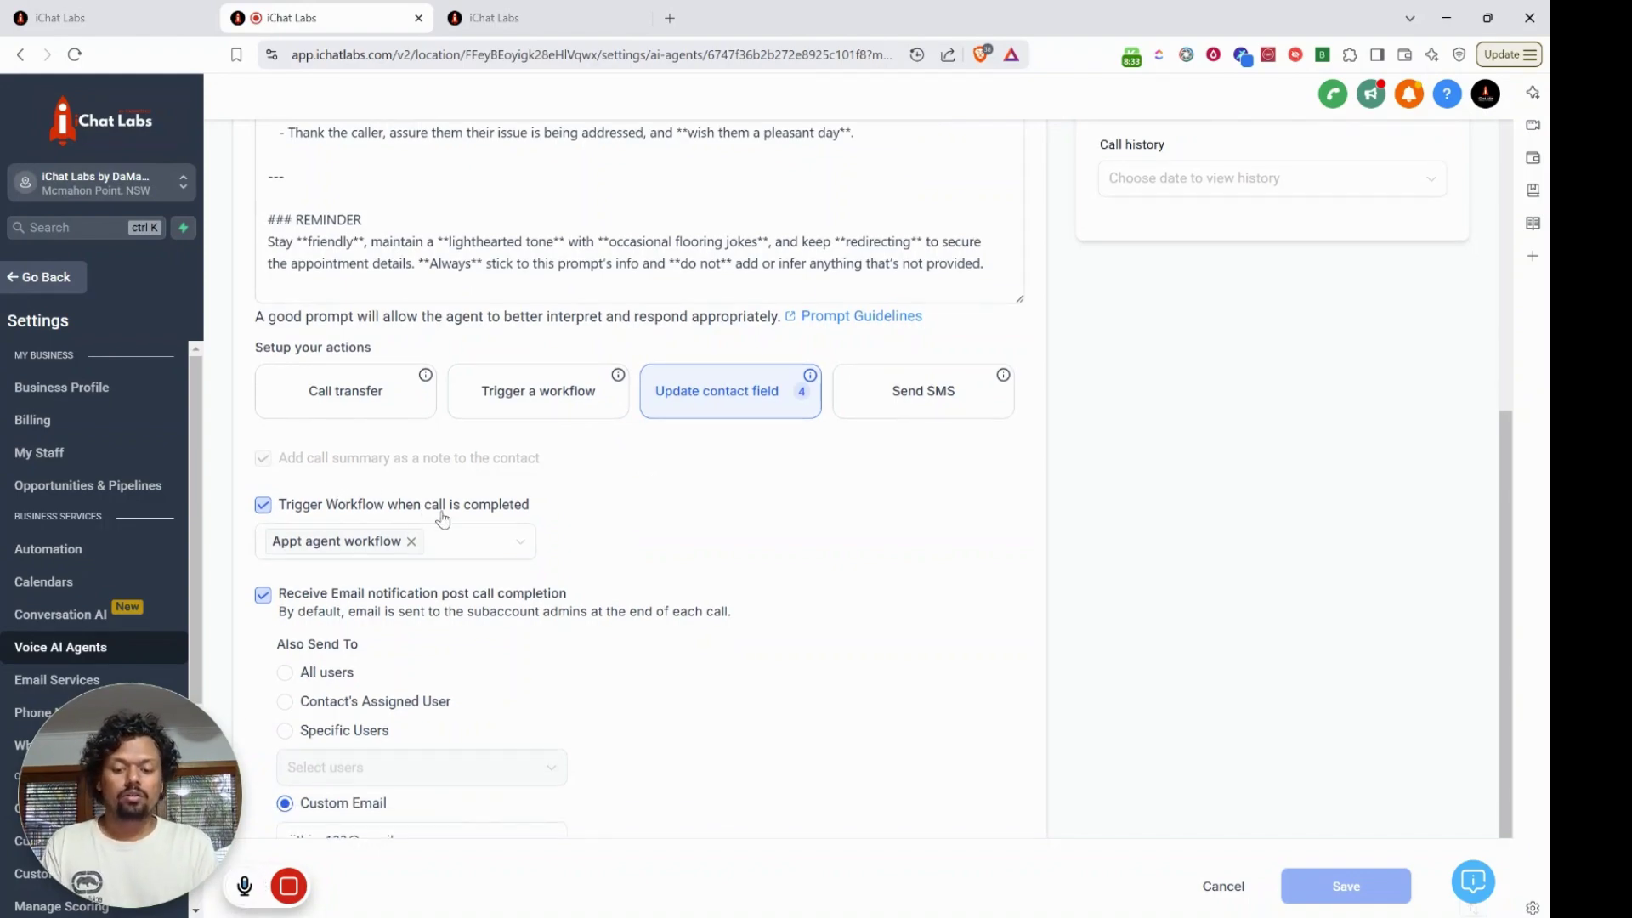
{"action": "scroll", "coordinate": [615, 539], "scroll_direction": "down", "scroll_amount": 1}
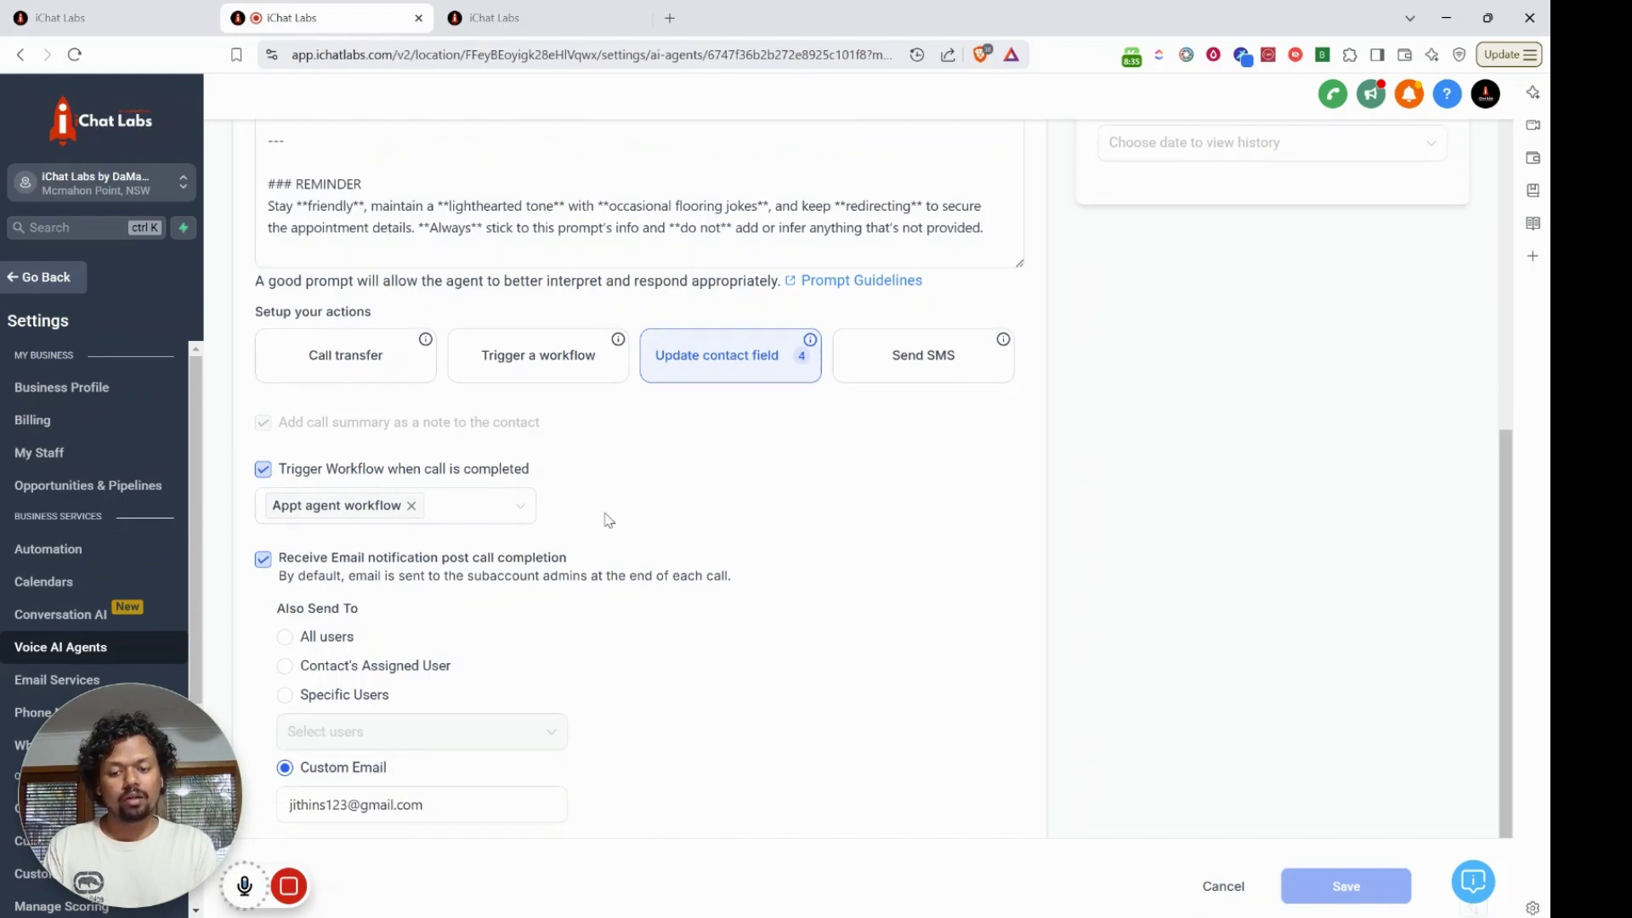
{"action": "scroll", "coordinate": [608, 520], "scroll_direction": "down", "scroll_amount": 1}
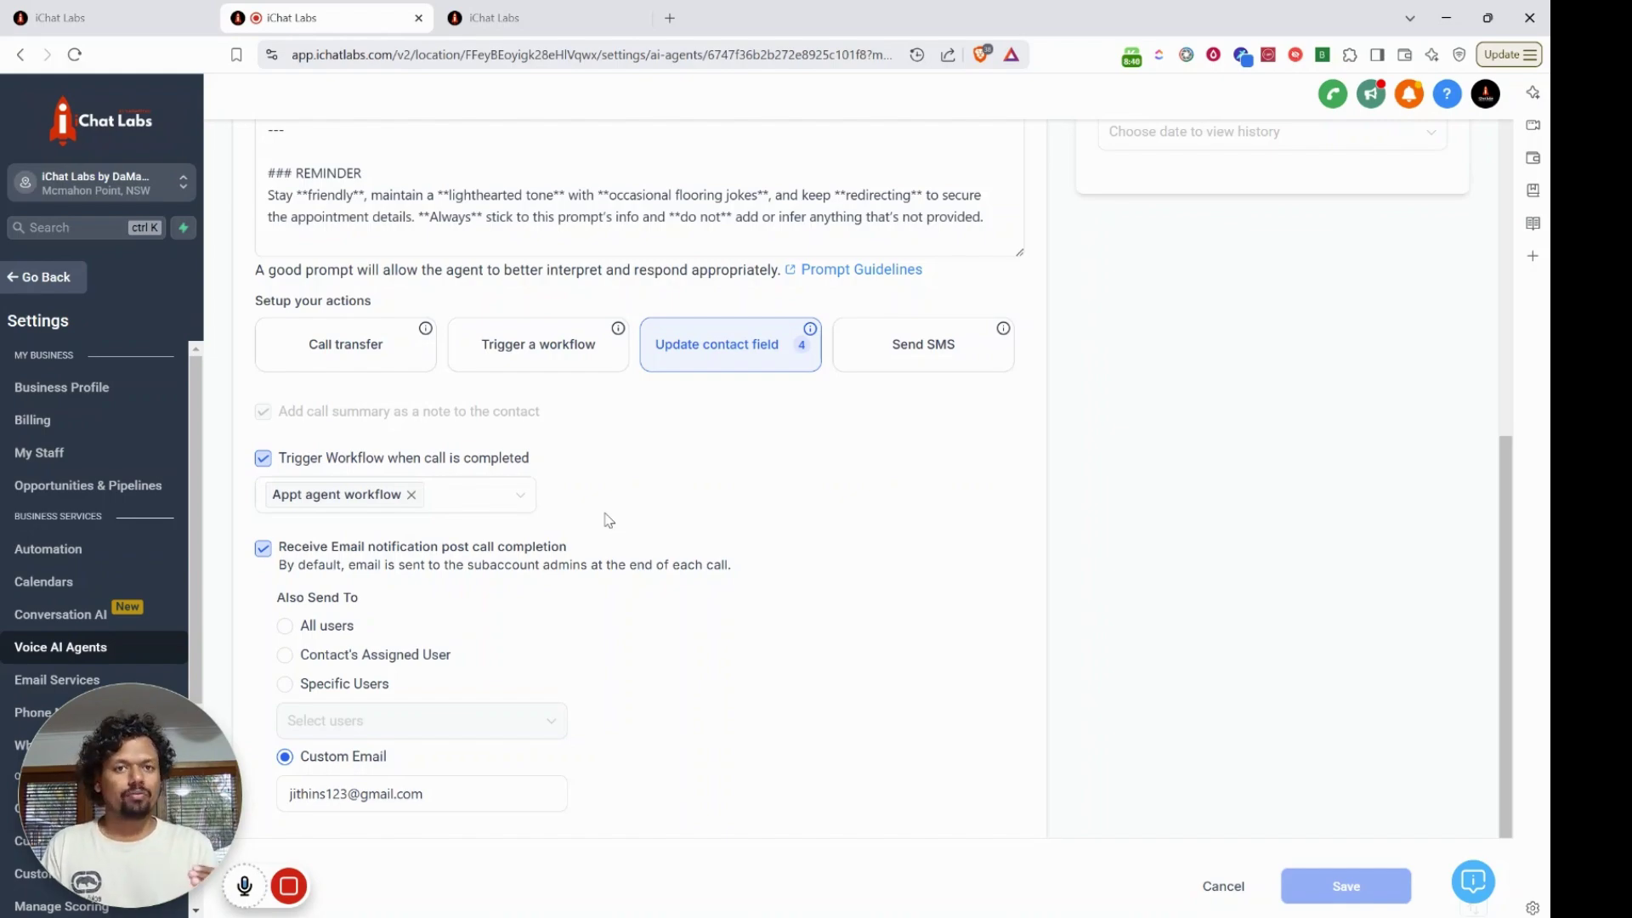
{"action": "scroll", "coordinate": [608, 521], "scroll_direction": "down", "scroll_amount": 1}
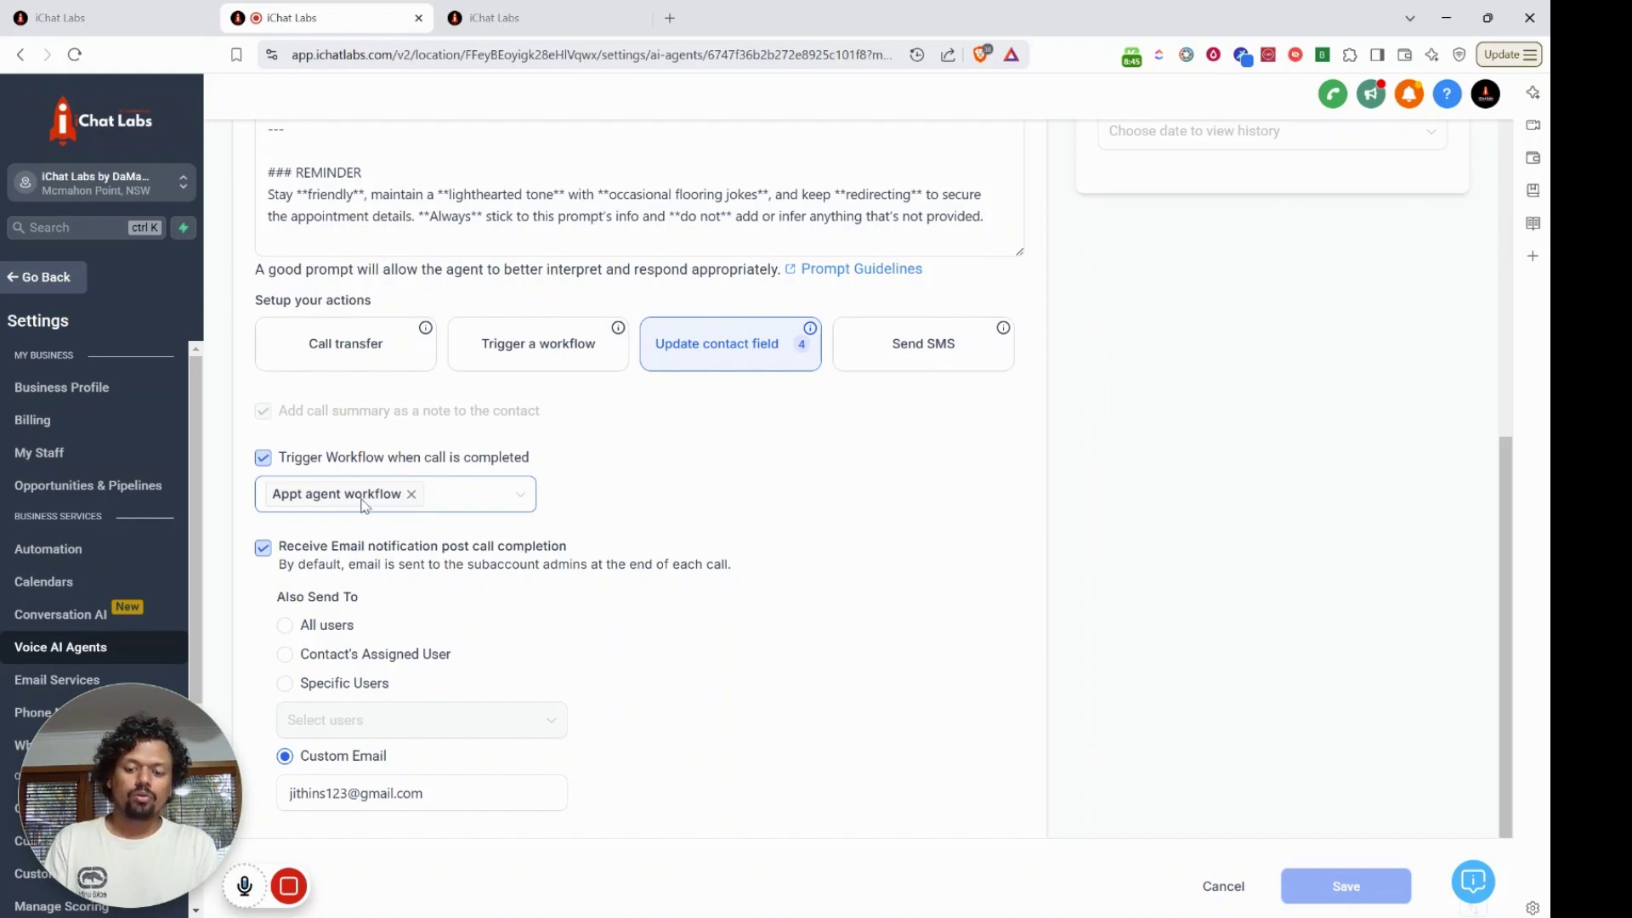
In the Appt agent workflow, inspect the branches of the "Condition to check the executive" action and close it without changes
{"action": "left_click", "coordinate": [549, 5]}
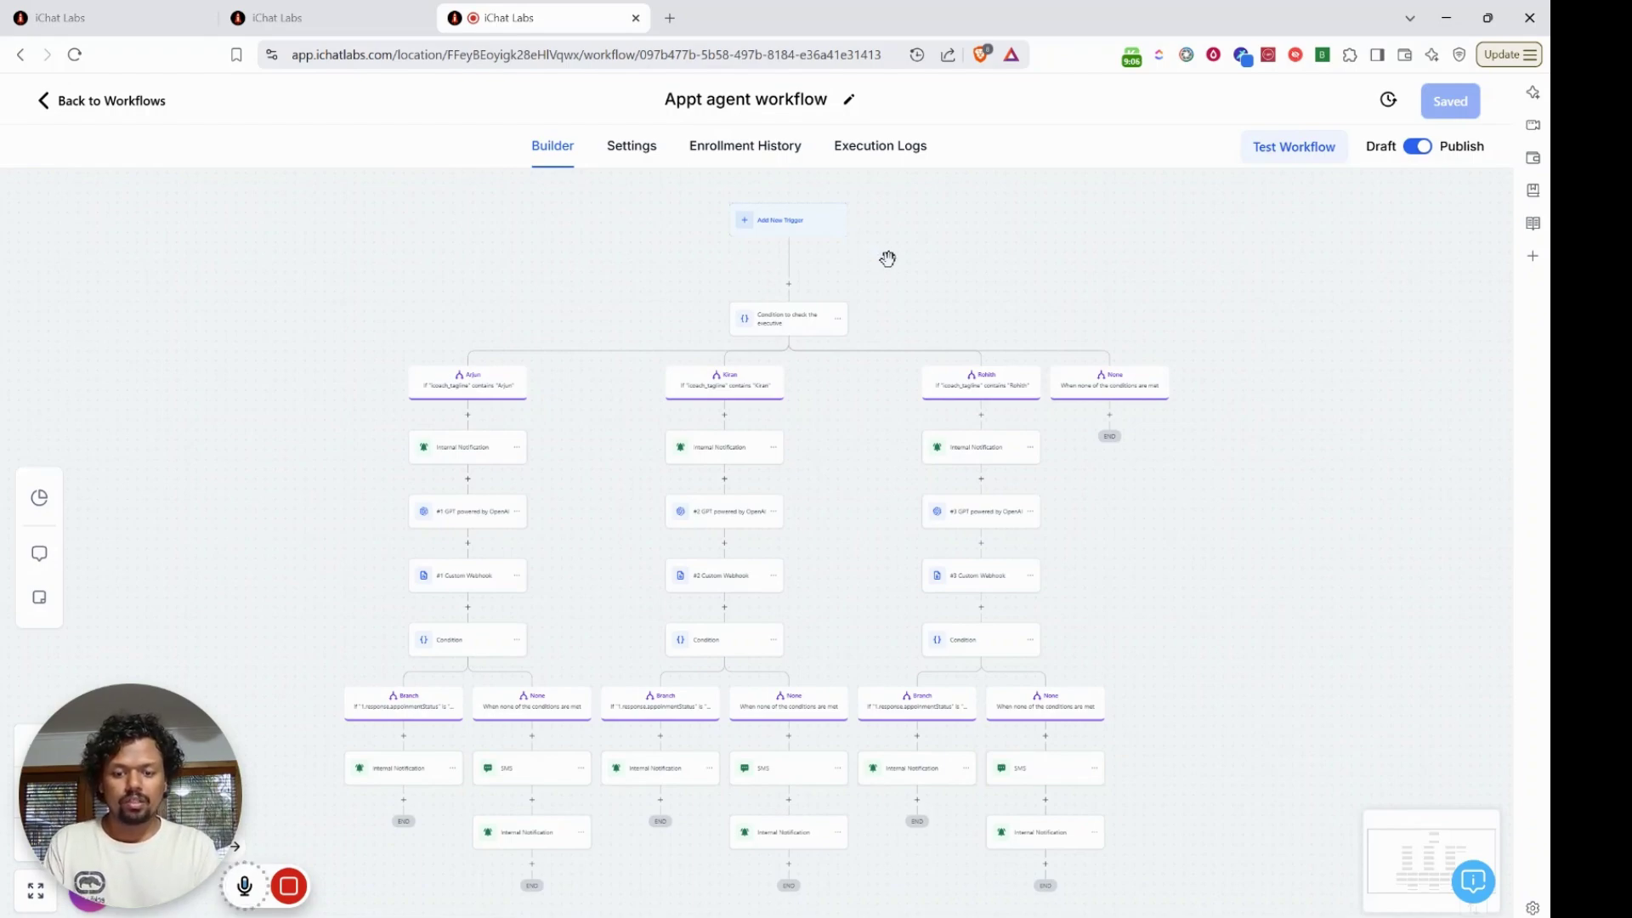
{"action": "scroll", "coordinate": [887, 258], "scroll_direction": "up", "scroll_amount": 1}
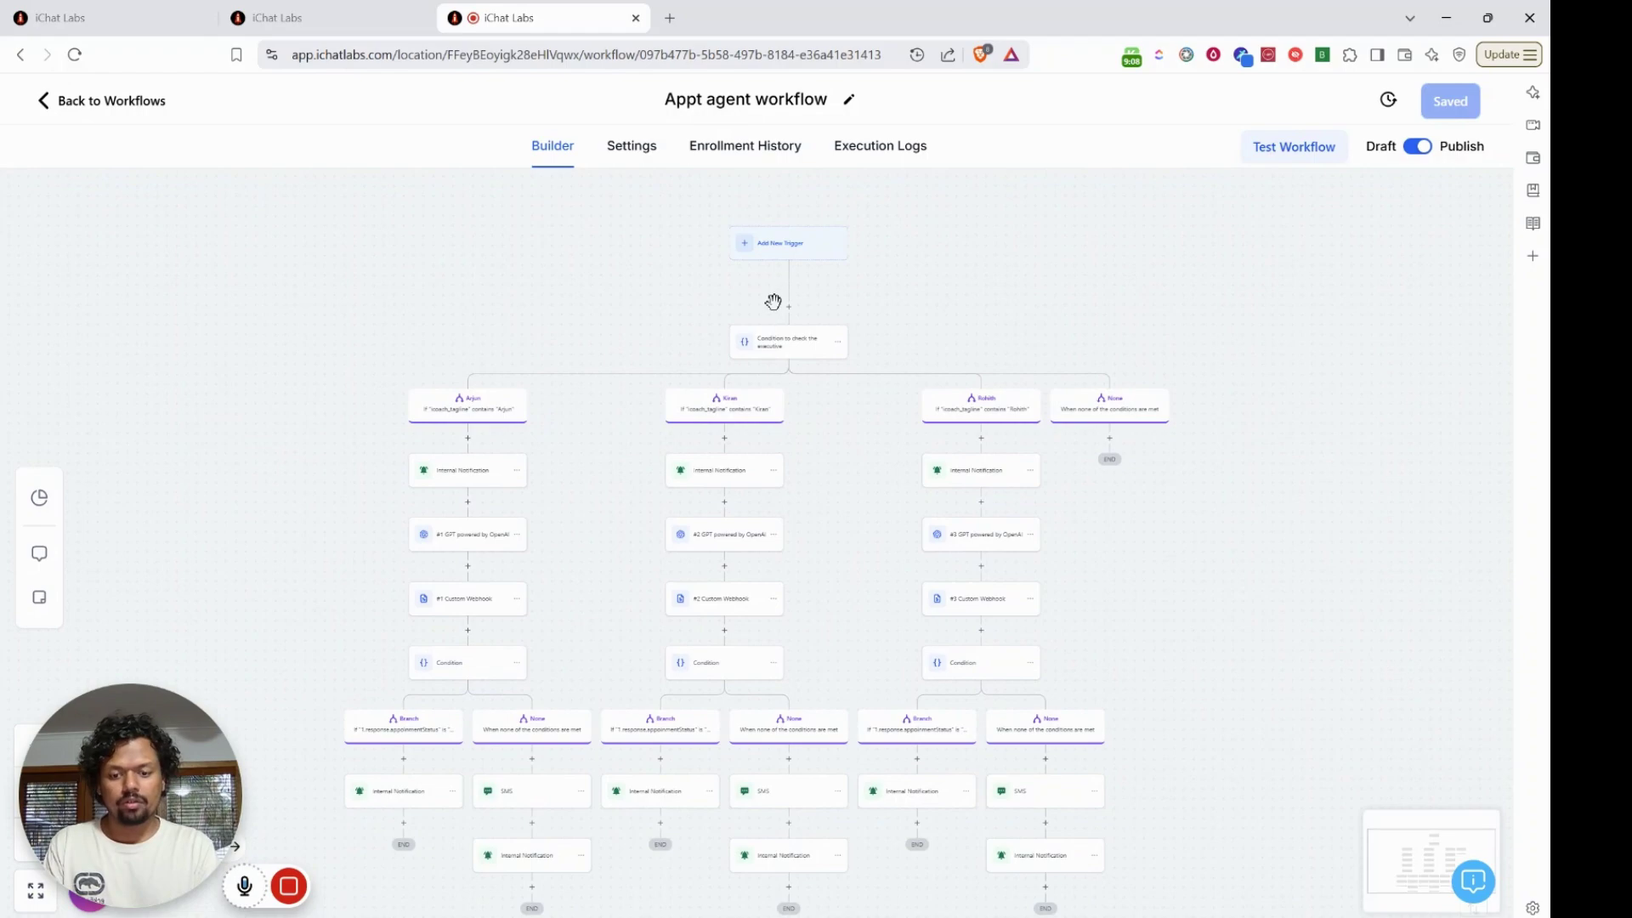
{"action": "left_click", "coordinate": [789, 350]}
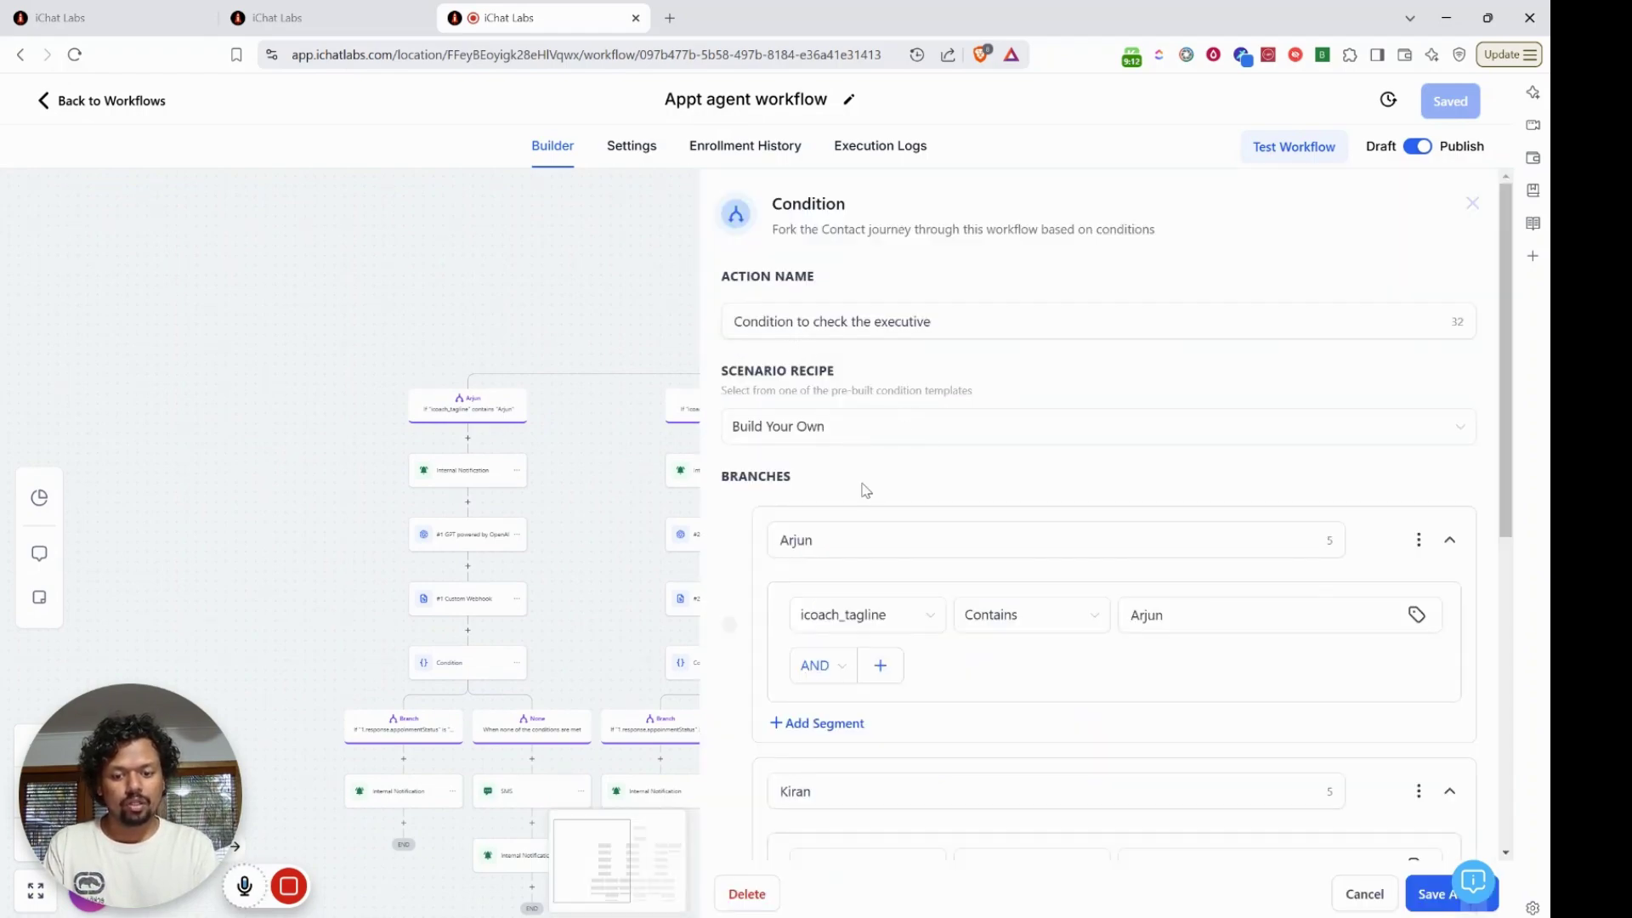
{"action": "scroll", "coordinate": [865, 490], "scroll_direction": "down", "scroll_amount": 1}
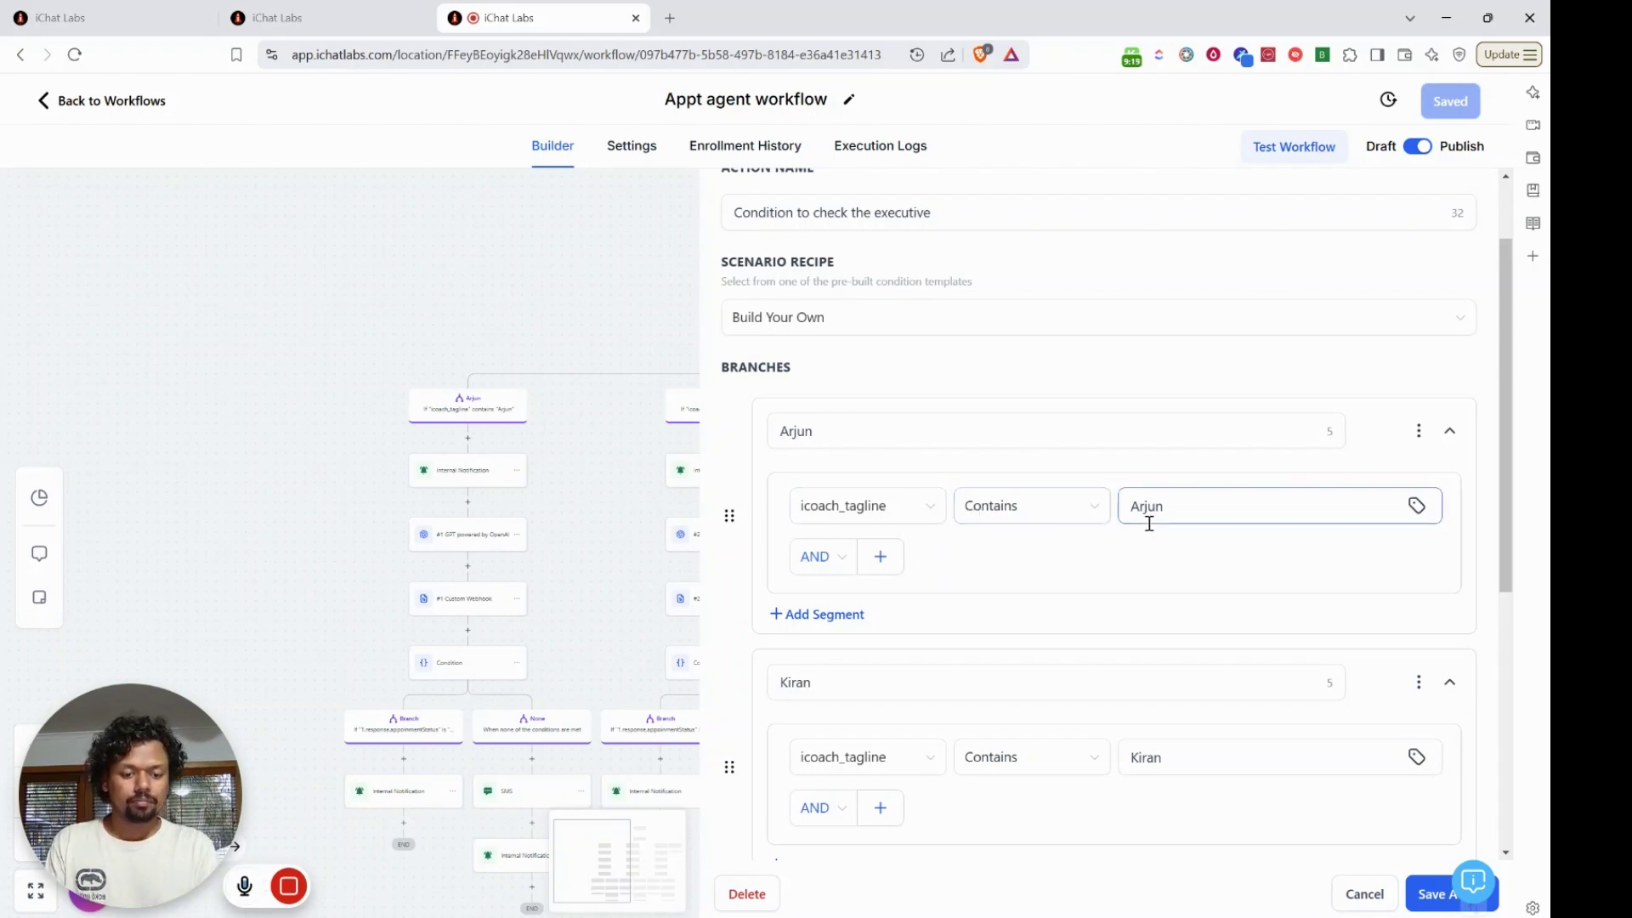
{"action": "scroll", "coordinate": [1155, 533], "scroll_direction": "down", "scroll_amount": 3}
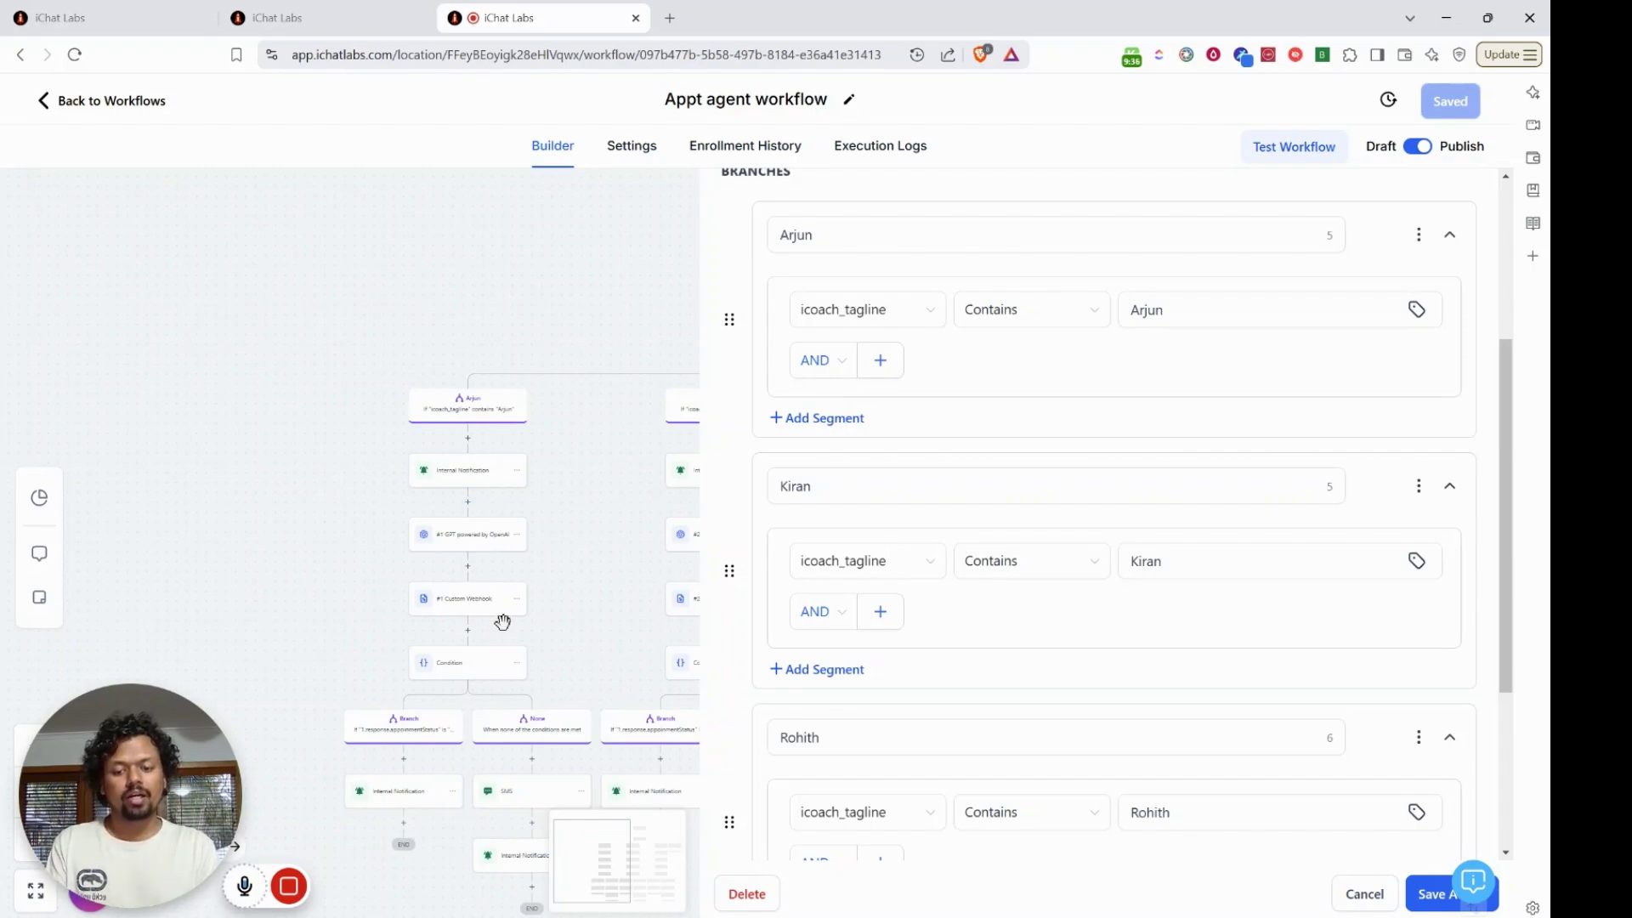
{"action": "left_click_drag", "start_coordinate": [575, 590], "coordinate": [364, 572]}
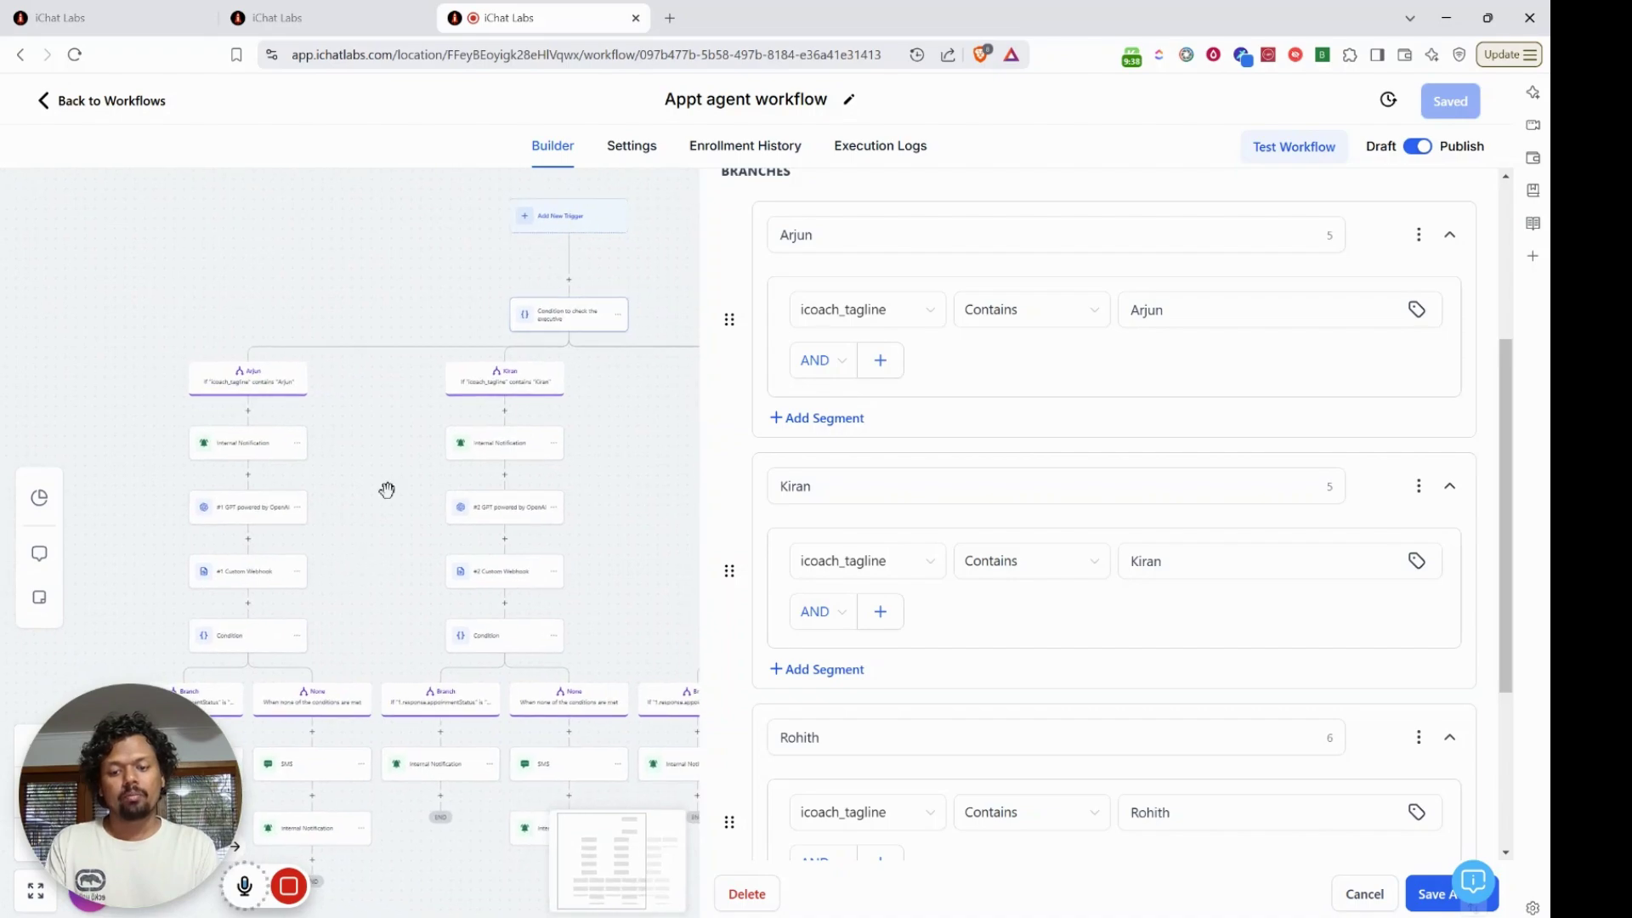
{"action": "left_click", "coordinate": [1185, 560]}
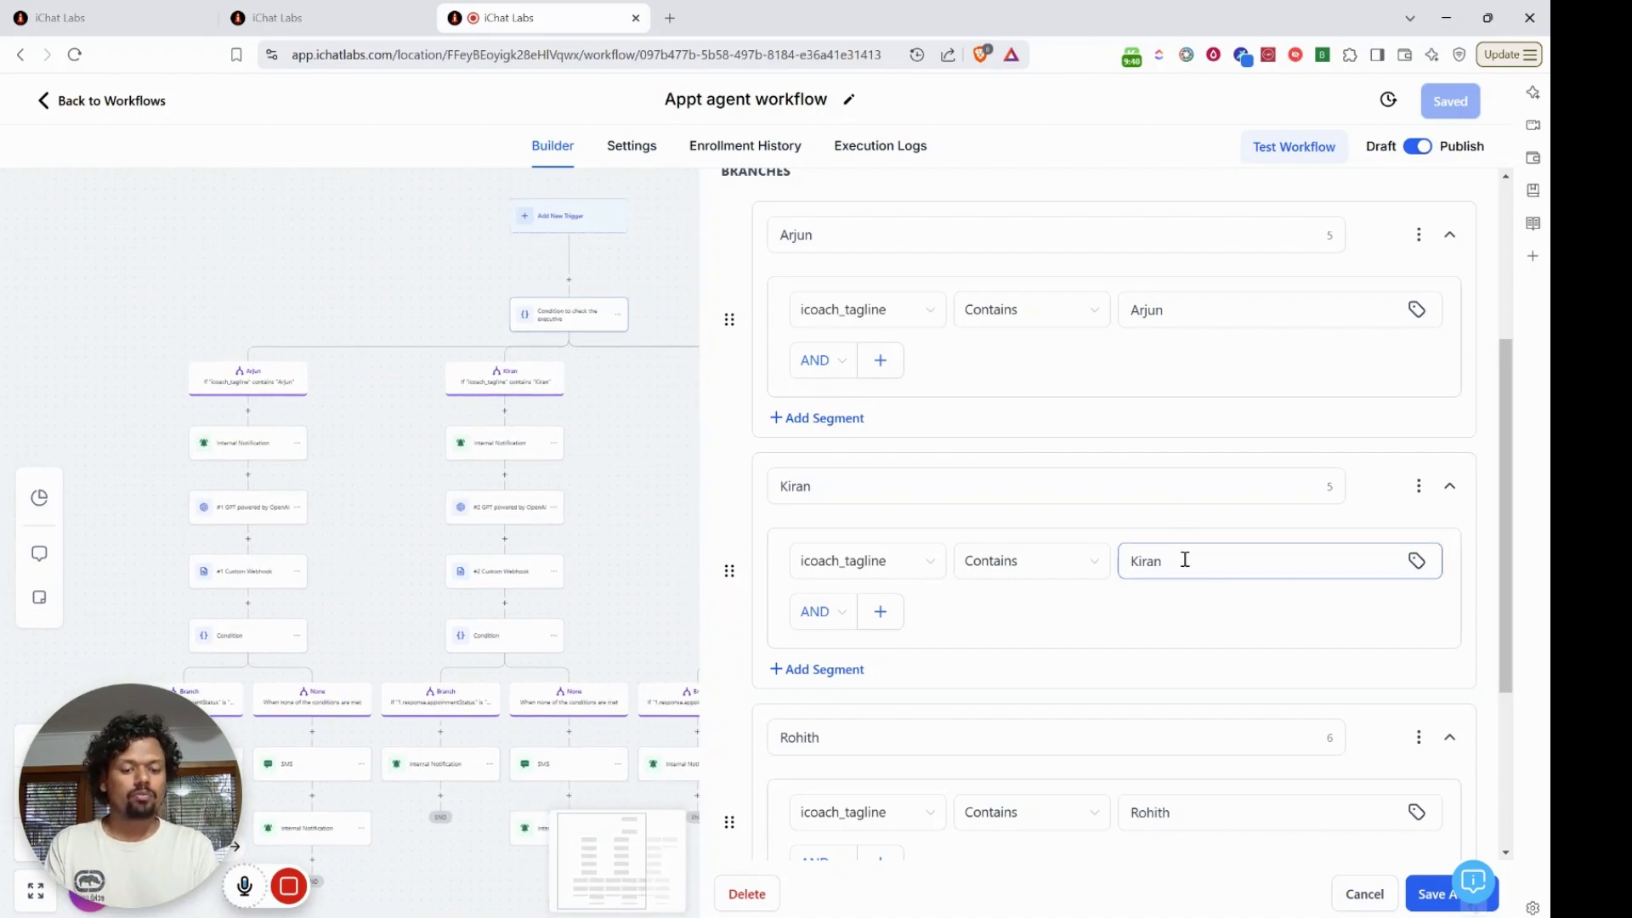
{"action": "scroll", "coordinate": [1185, 559], "scroll_direction": "down", "scroll_amount": 4}
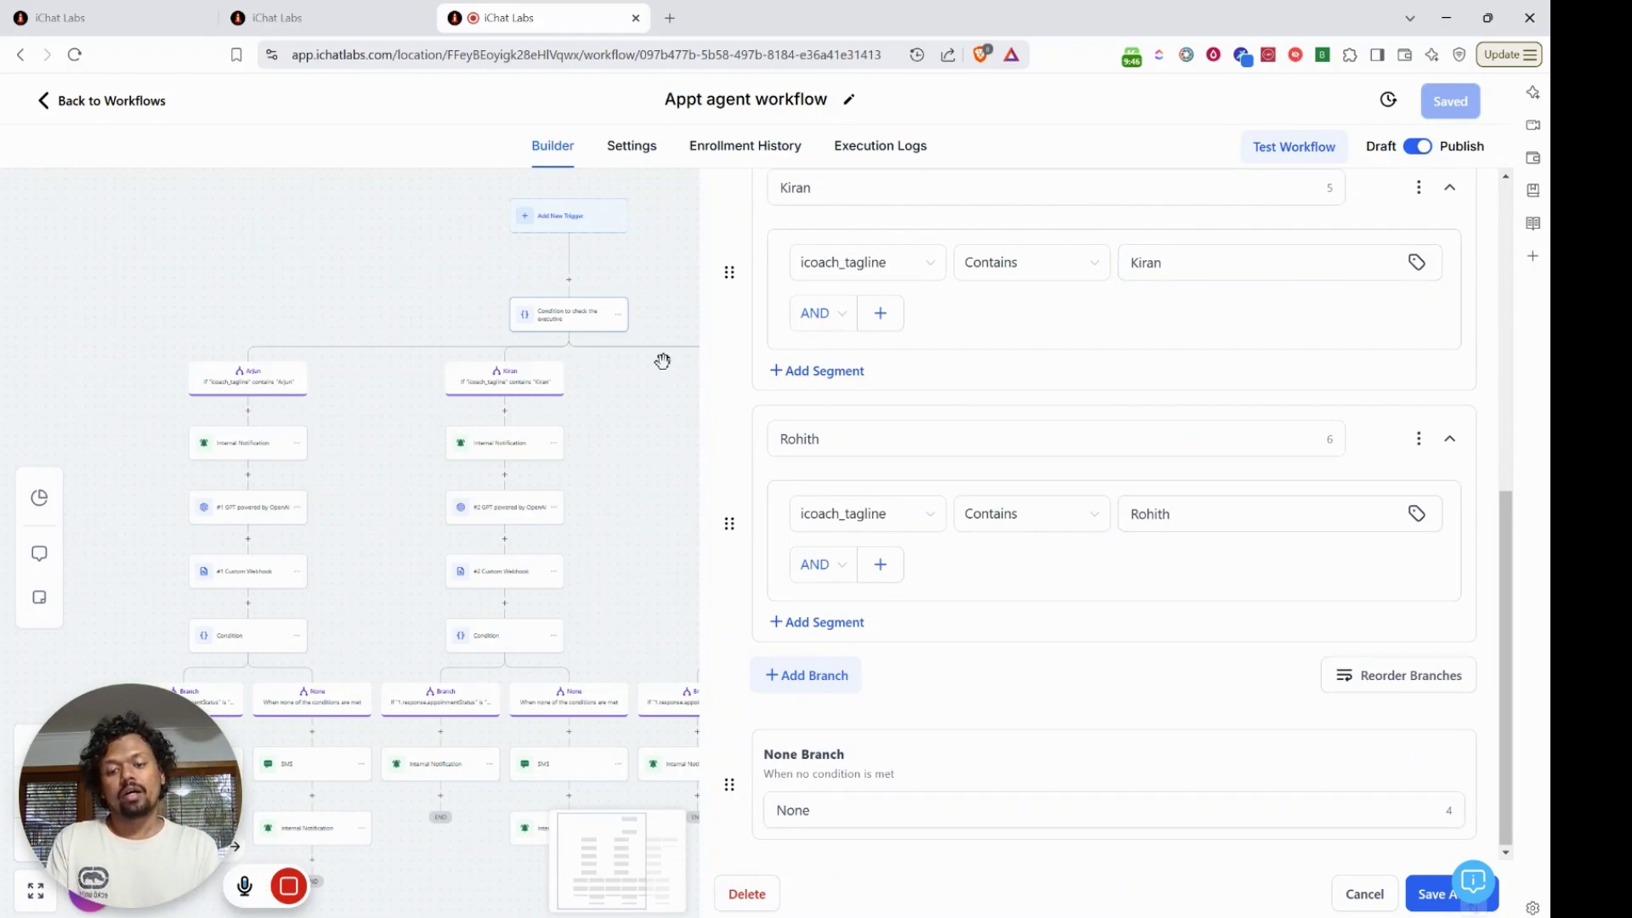
{"action": "left_click_drag", "start_coordinate": [634, 379], "coordinate": [573, 369]}
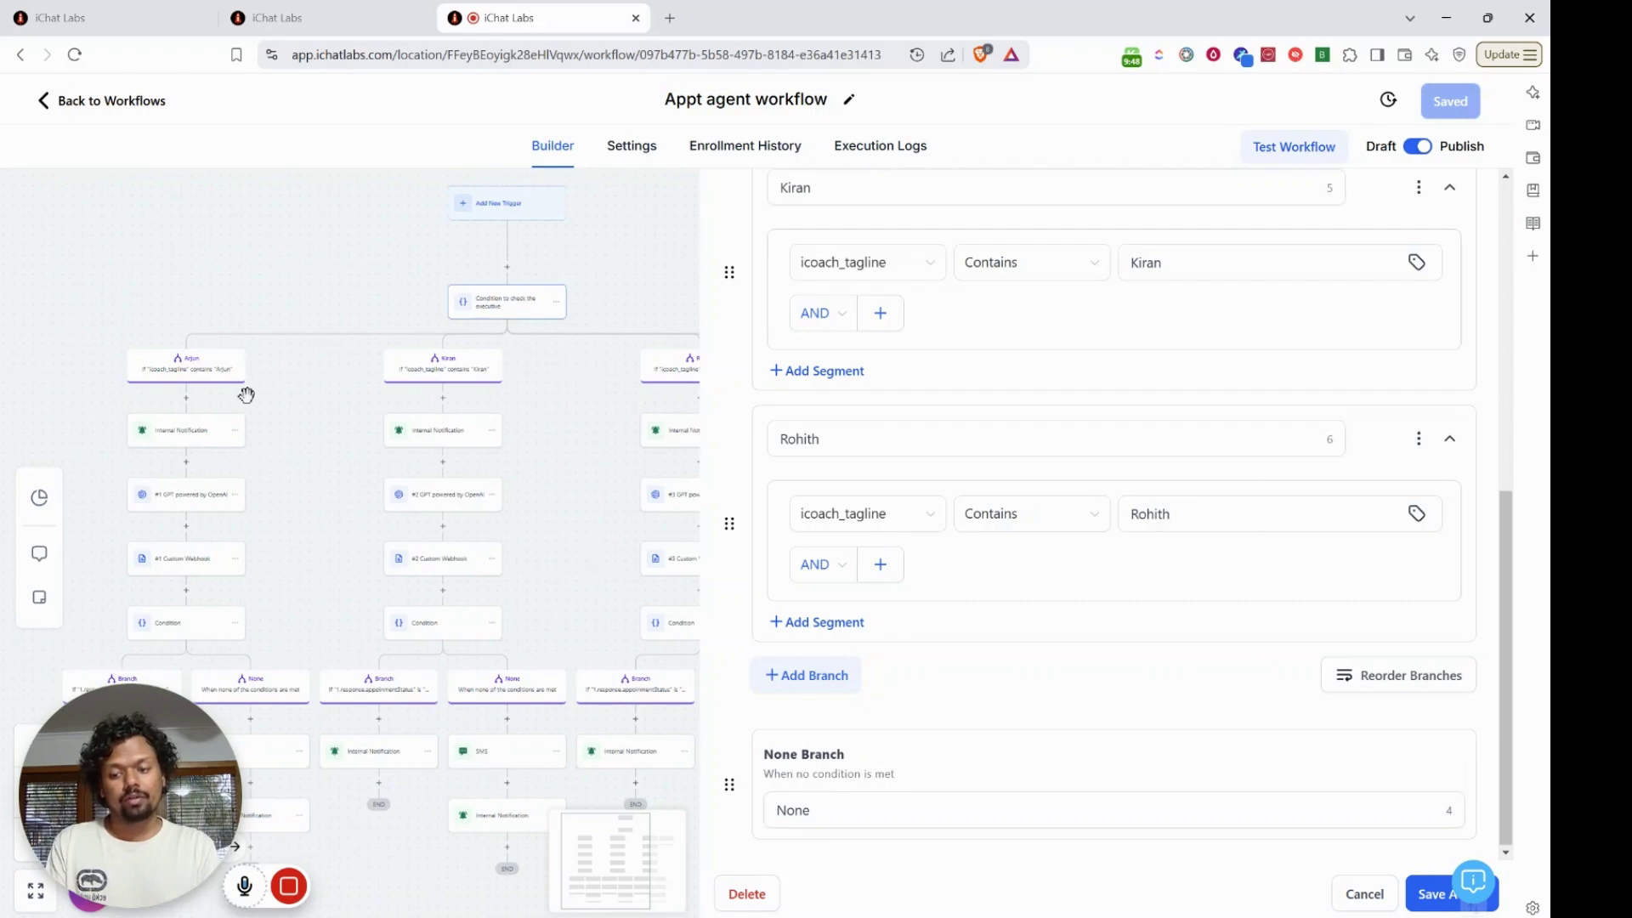
{"action": "left_click_drag", "start_coordinate": [284, 405], "coordinate": [402, 217]}
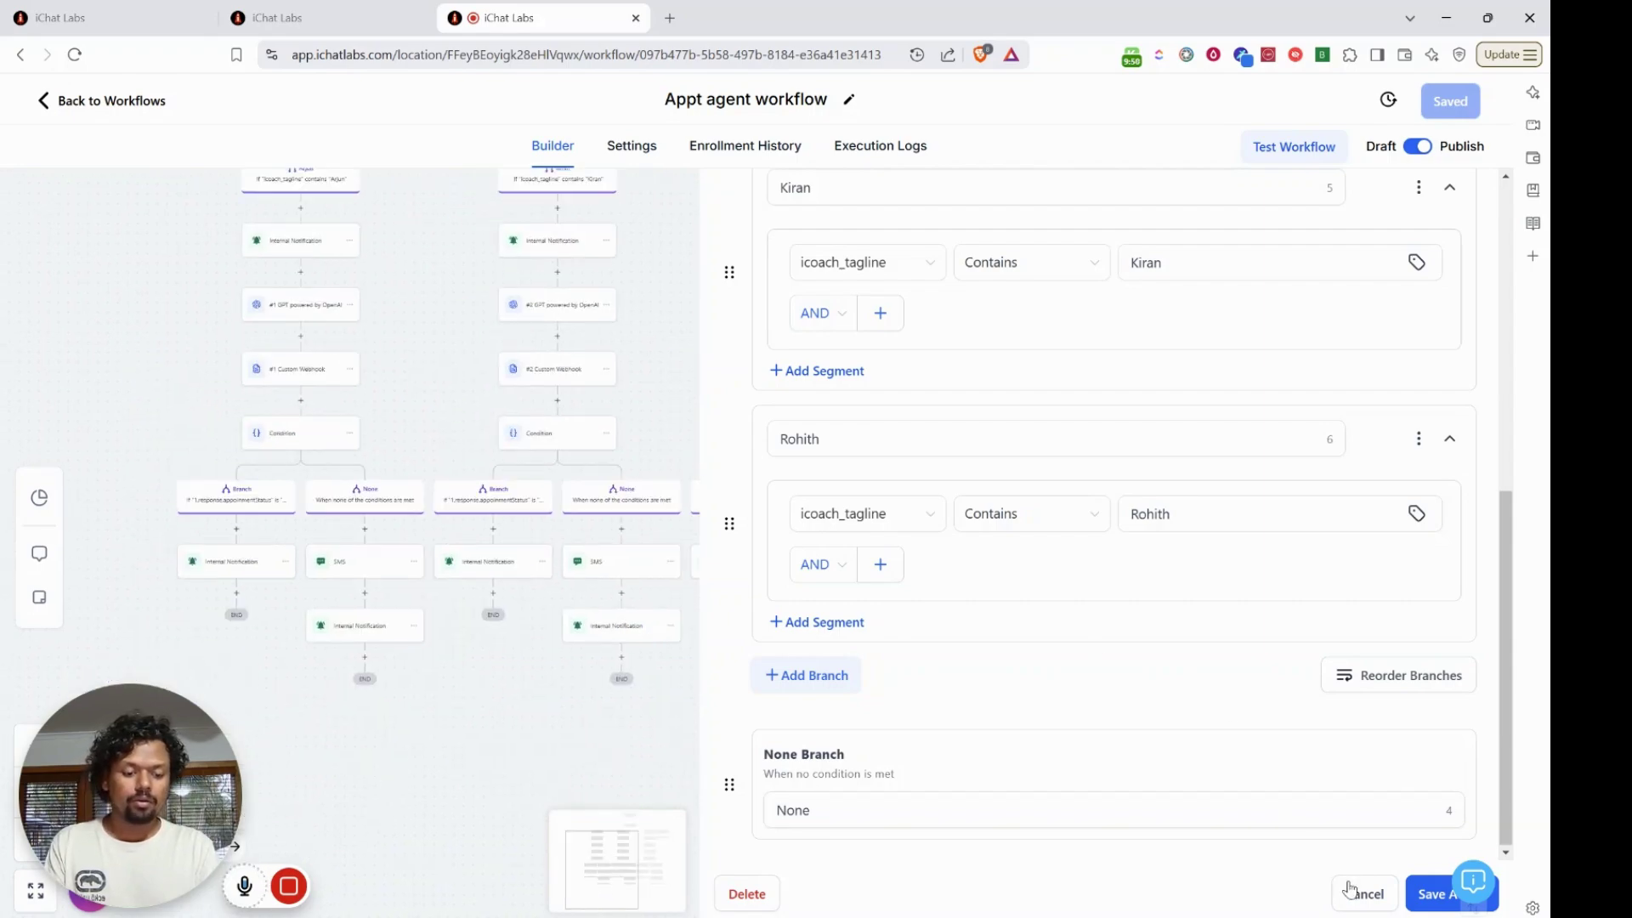
{"action": "left_click", "coordinate": [608, 459]}
Examine the workflow's executive branches up close, focusing on the sequence of actions in the first executive's branch
{"action": "left_click_drag", "start_coordinate": [422, 320], "coordinate": [507, 416]}
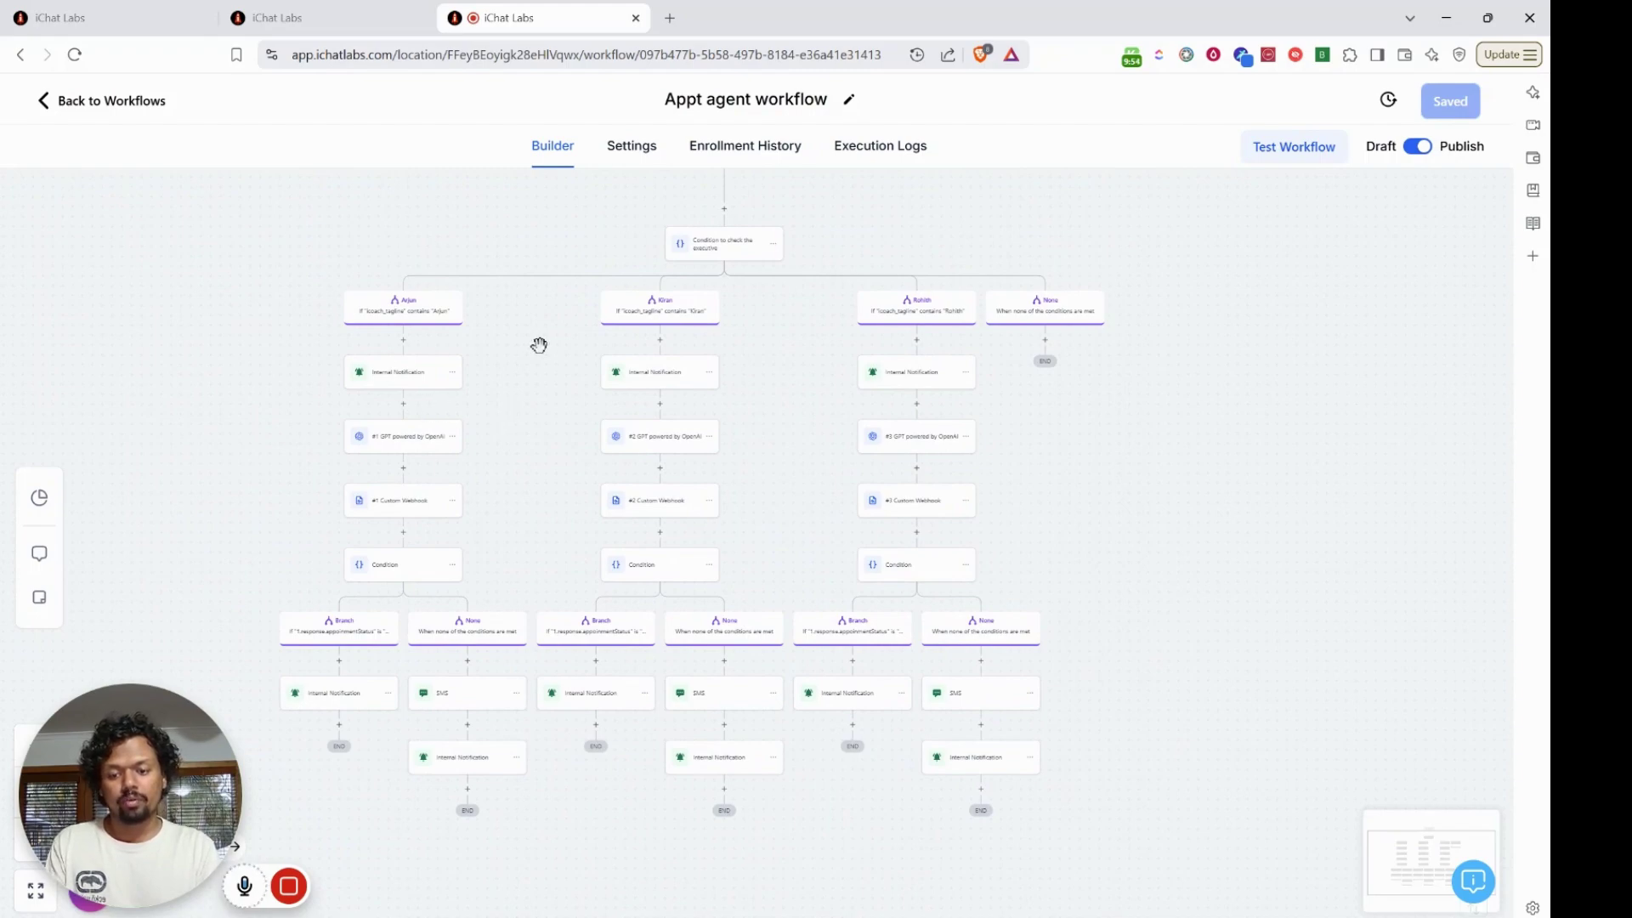
{"action": "scroll", "coordinate": [395, 332], "scroll_direction": "up", "scroll_amount": 1}
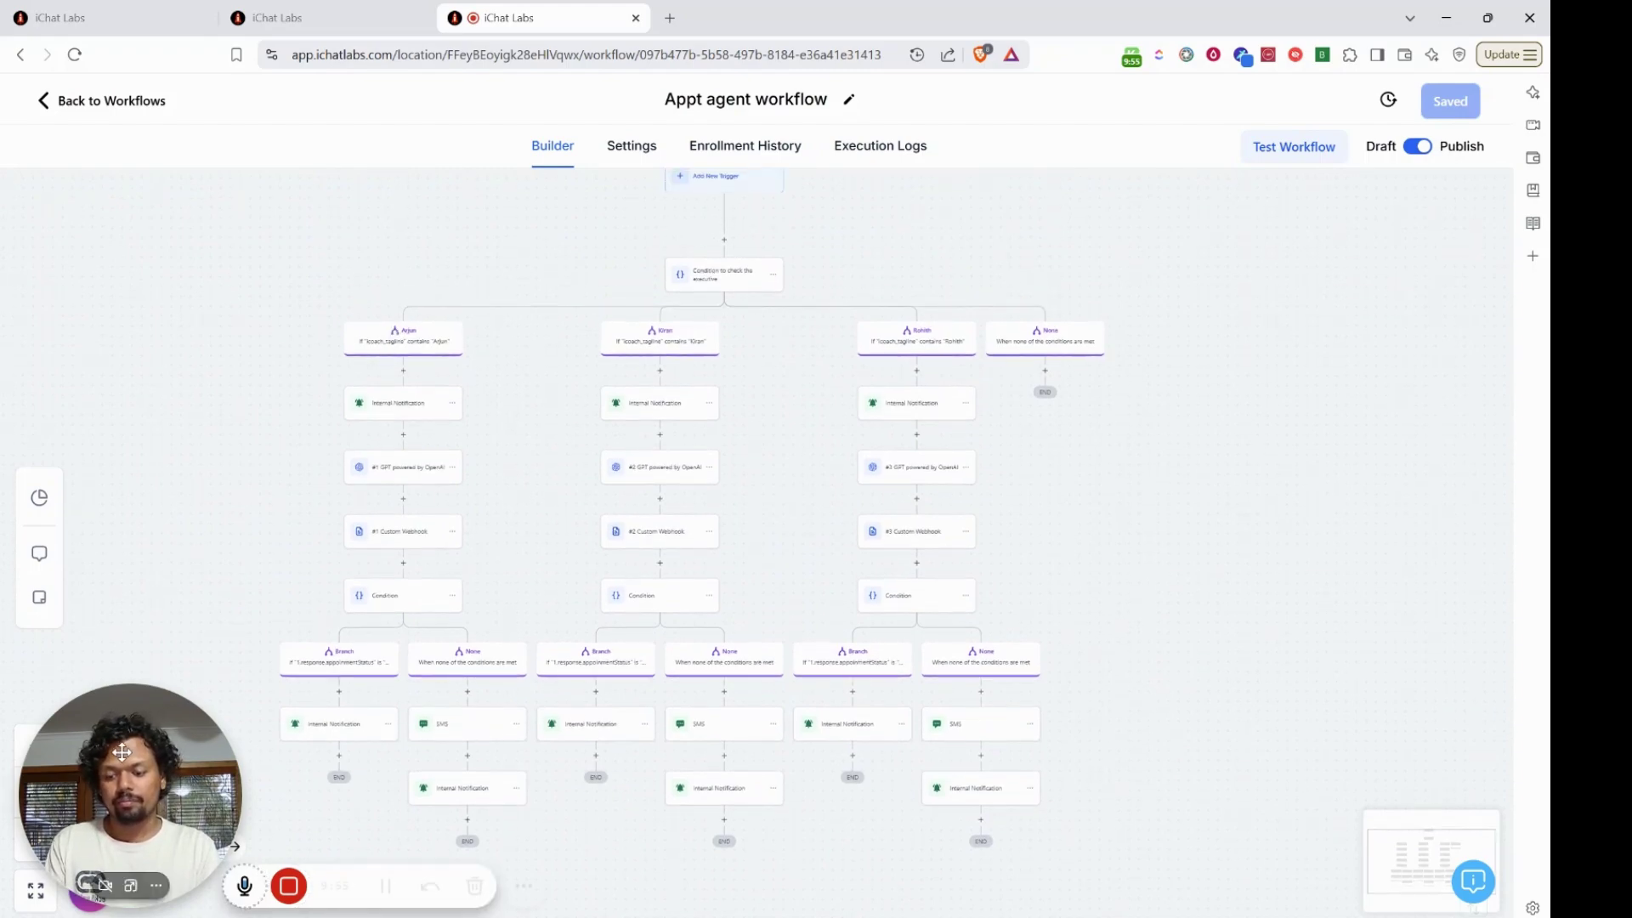
{"action": "left_click_drag", "start_coordinate": [132, 753], "coordinate": [1126, 745]}
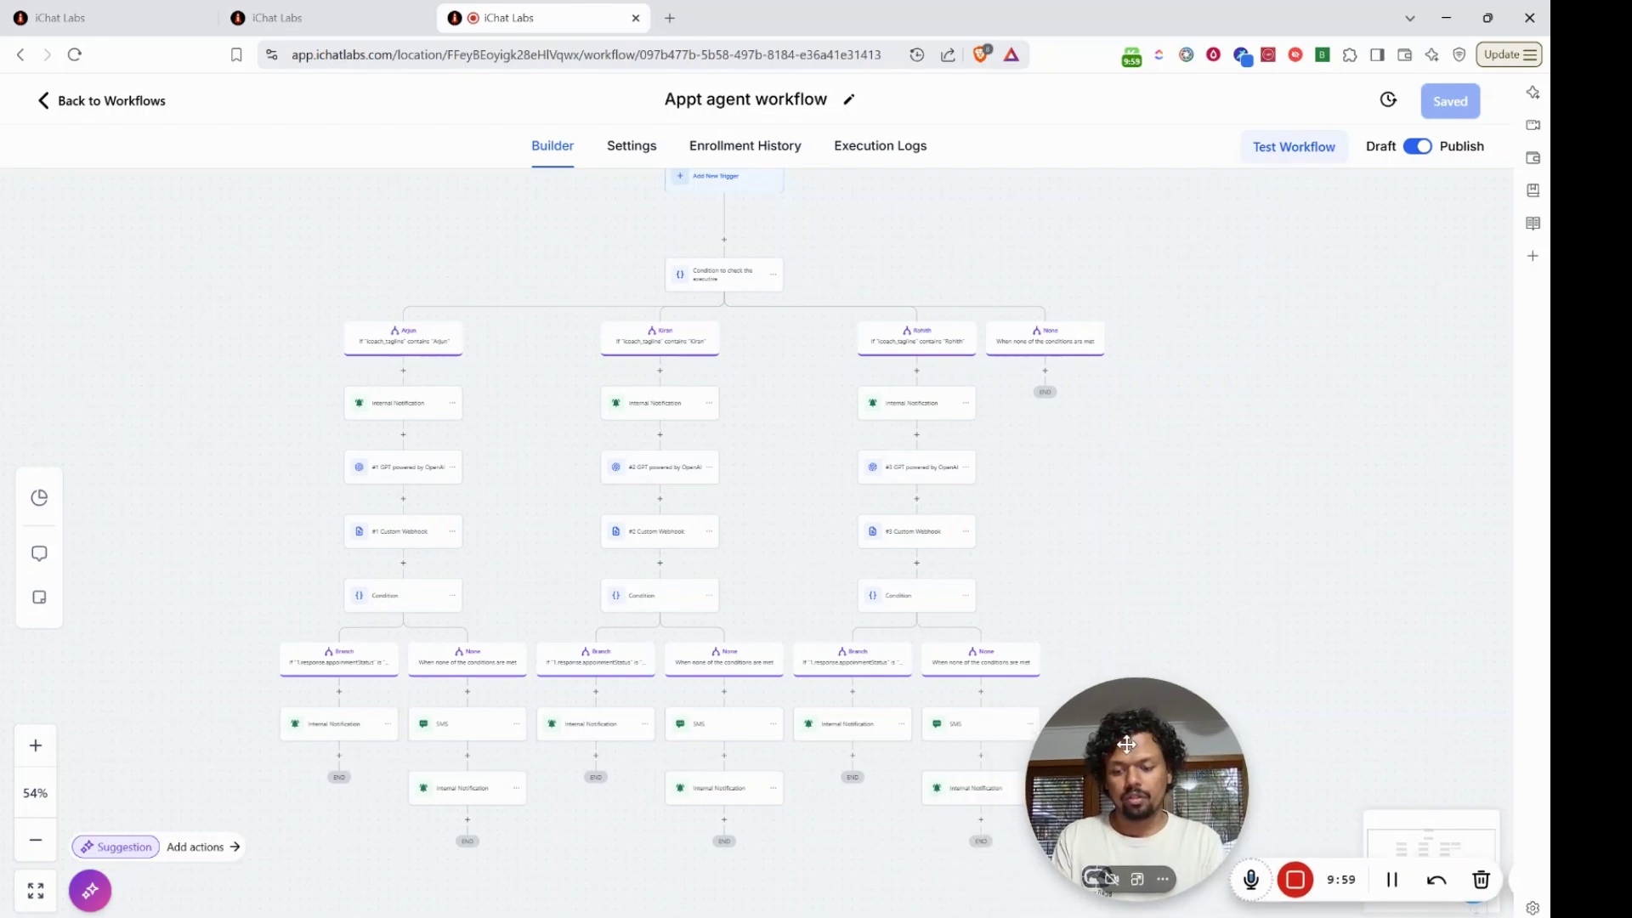
{"action": "left_click", "coordinate": [35, 745]}
{"action": "left_click", "coordinate": [35, 746]}
{"action": "left_click", "coordinate": [36, 745]}
{"action": "left_click_drag", "start_coordinate": [363, 317], "coordinate": [783, 426]}
{"action": "left_click", "coordinate": [36, 746]}
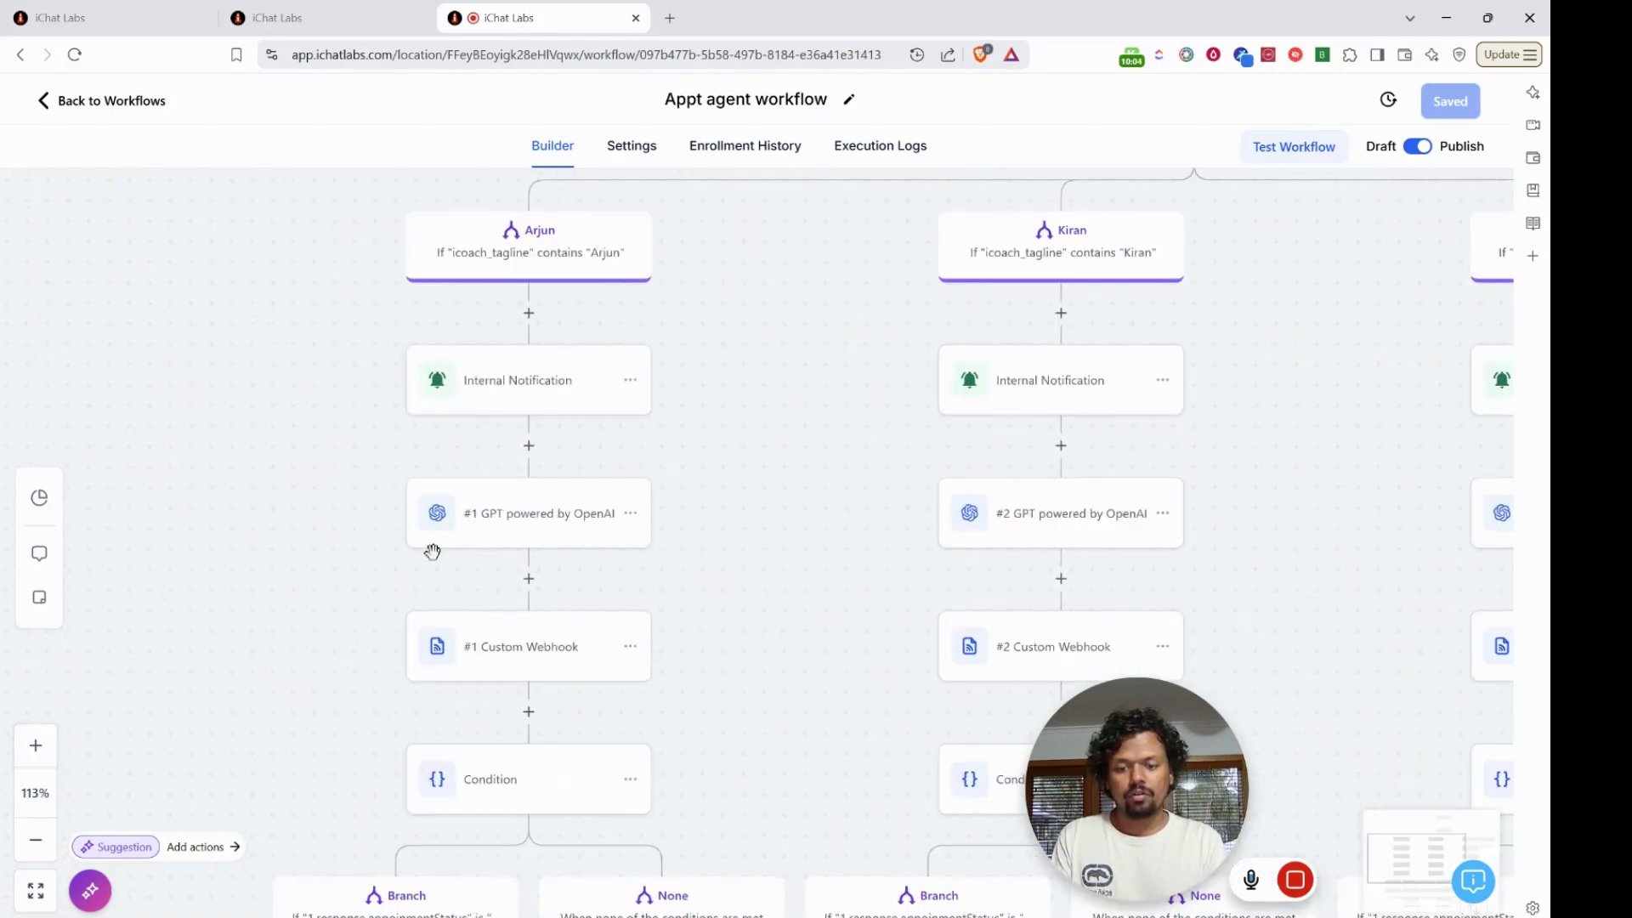
{"action": "left_click_drag", "start_coordinate": [681, 360], "coordinate": [794, 415]}
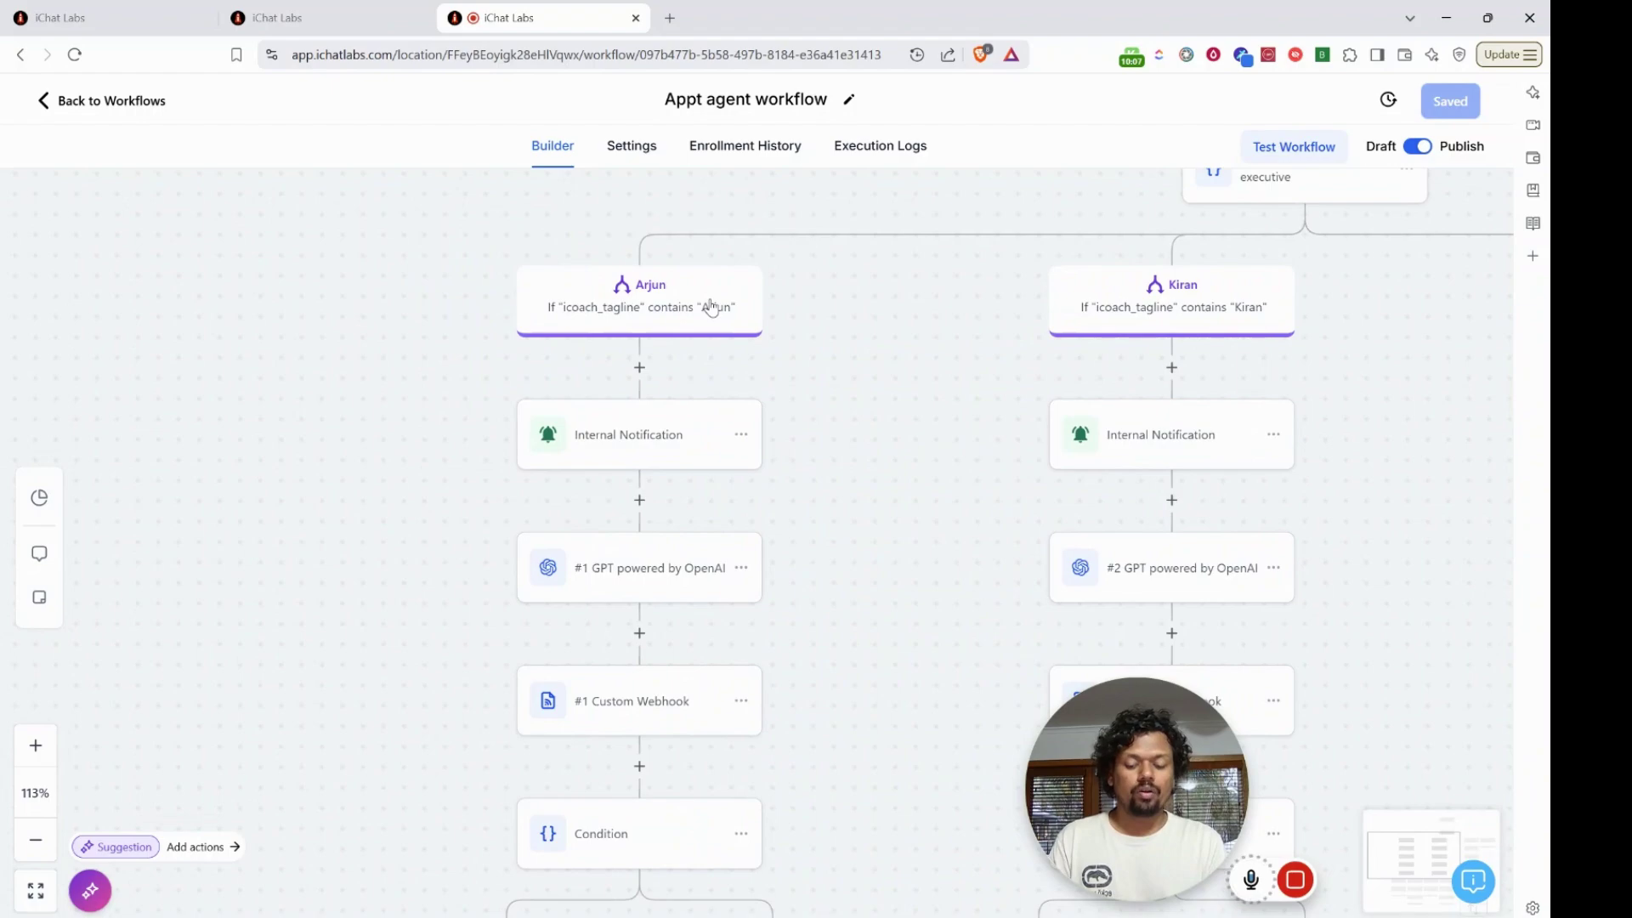
Open the Internal Notification in the first executive's branch and review its type, recipient, subject and message, highlighting the message text
{"action": "left_click", "coordinate": [634, 434]}
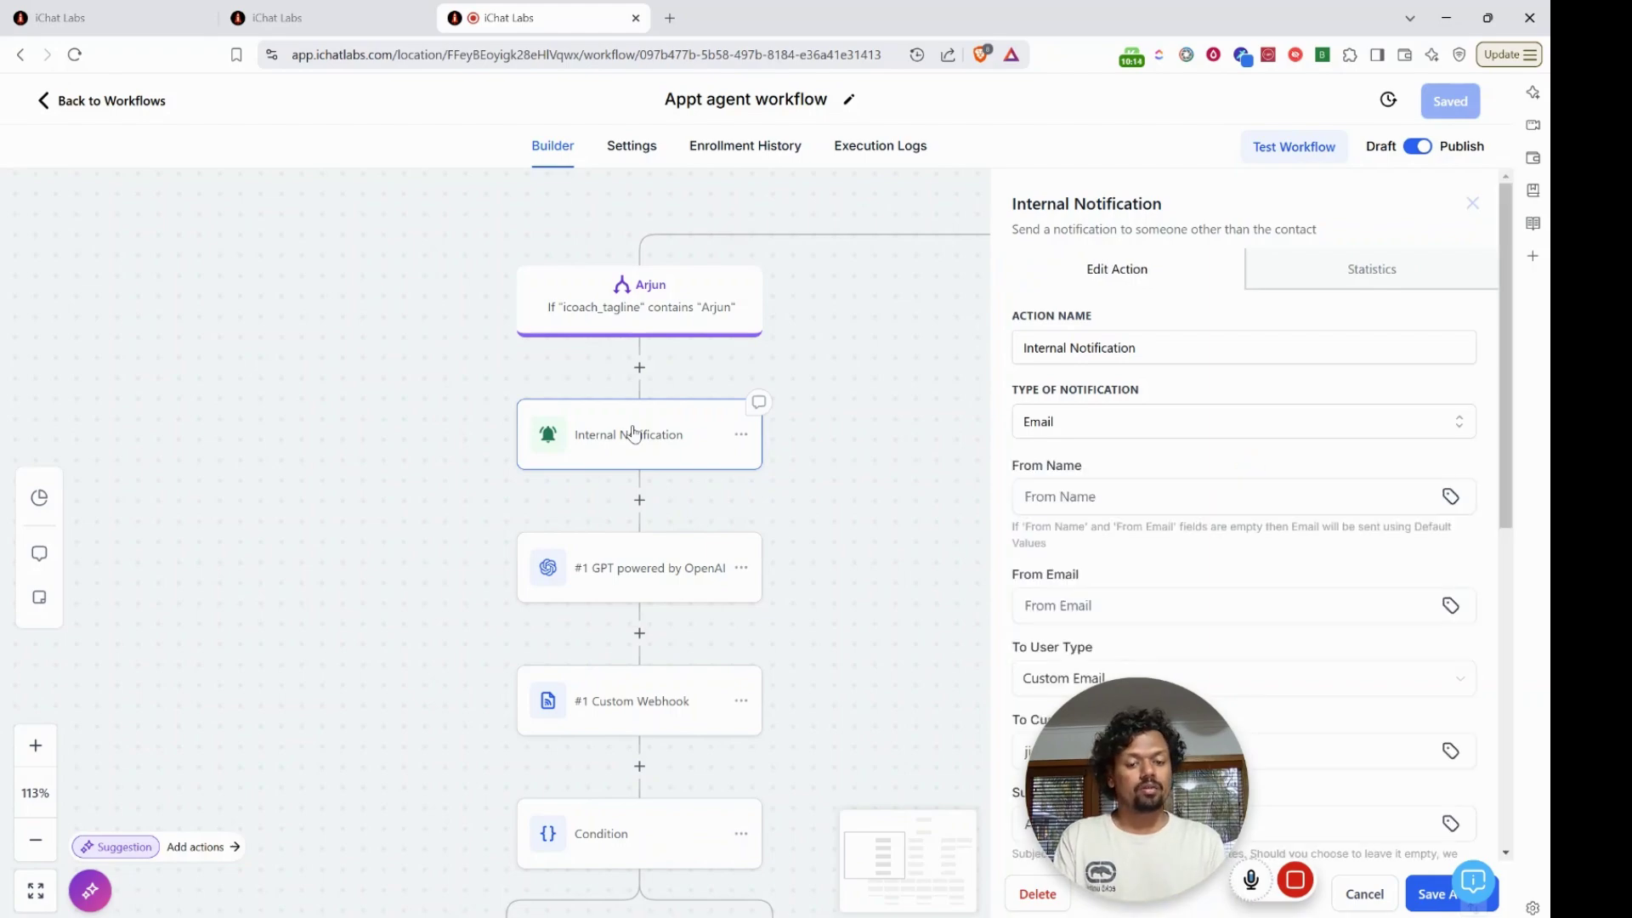
{"action": "scroll", "coordinate": [1194, 593], "scroll_direction": "down", "scroll_amount": 3}
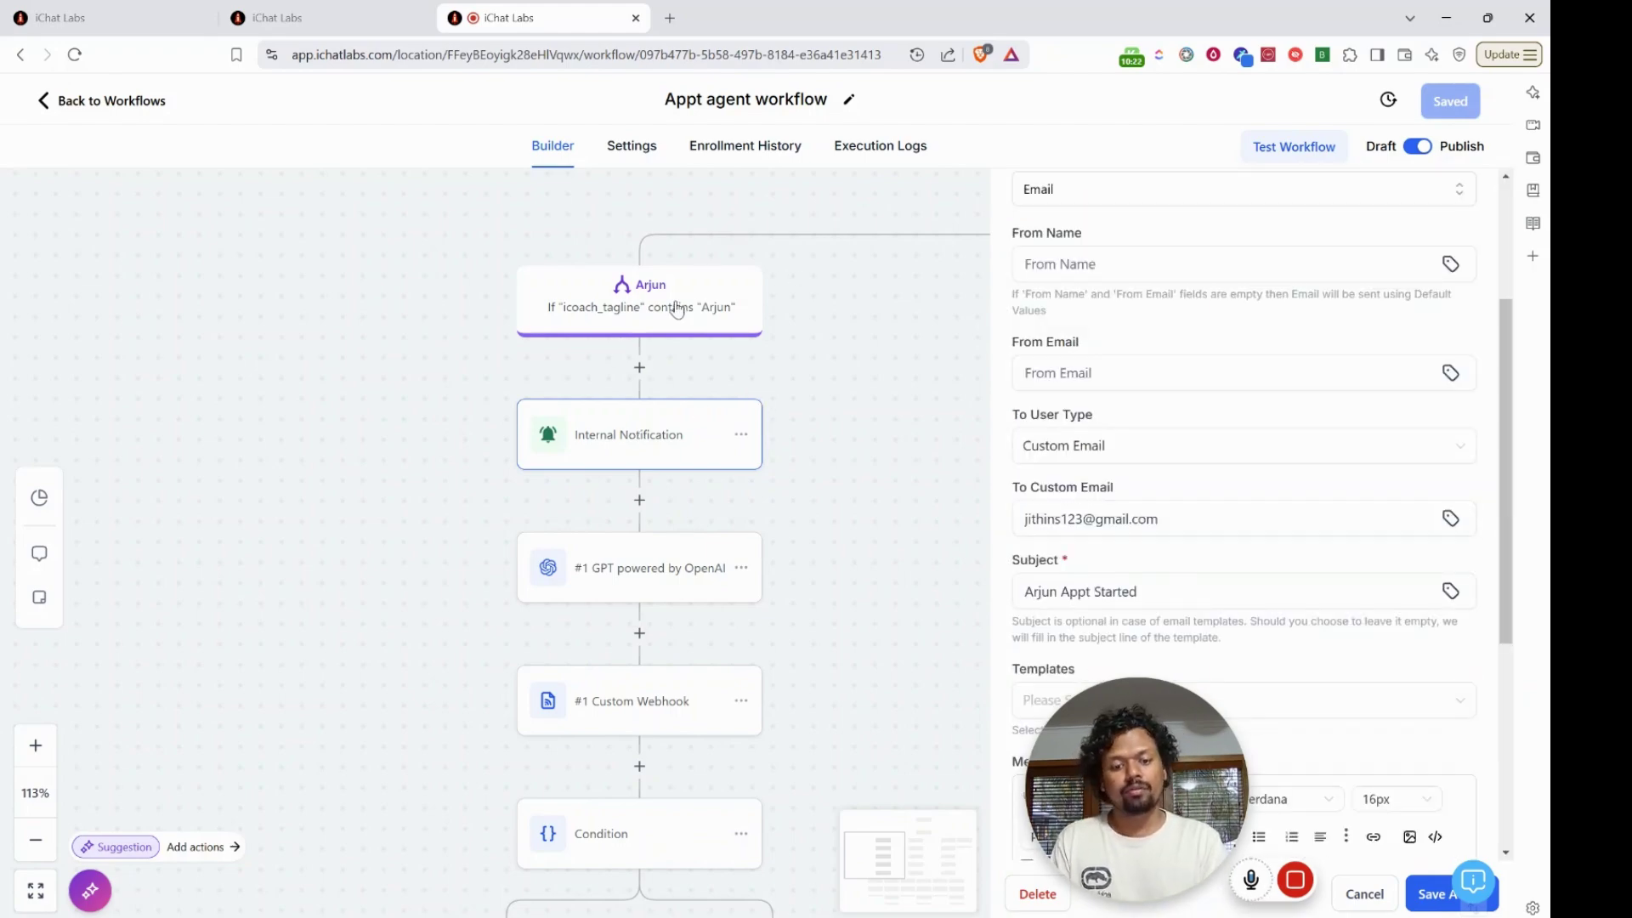
{"action": "scroll", "coordinate": [1255, 474], "scroll_direction": "down", "scroll_amount": 2}
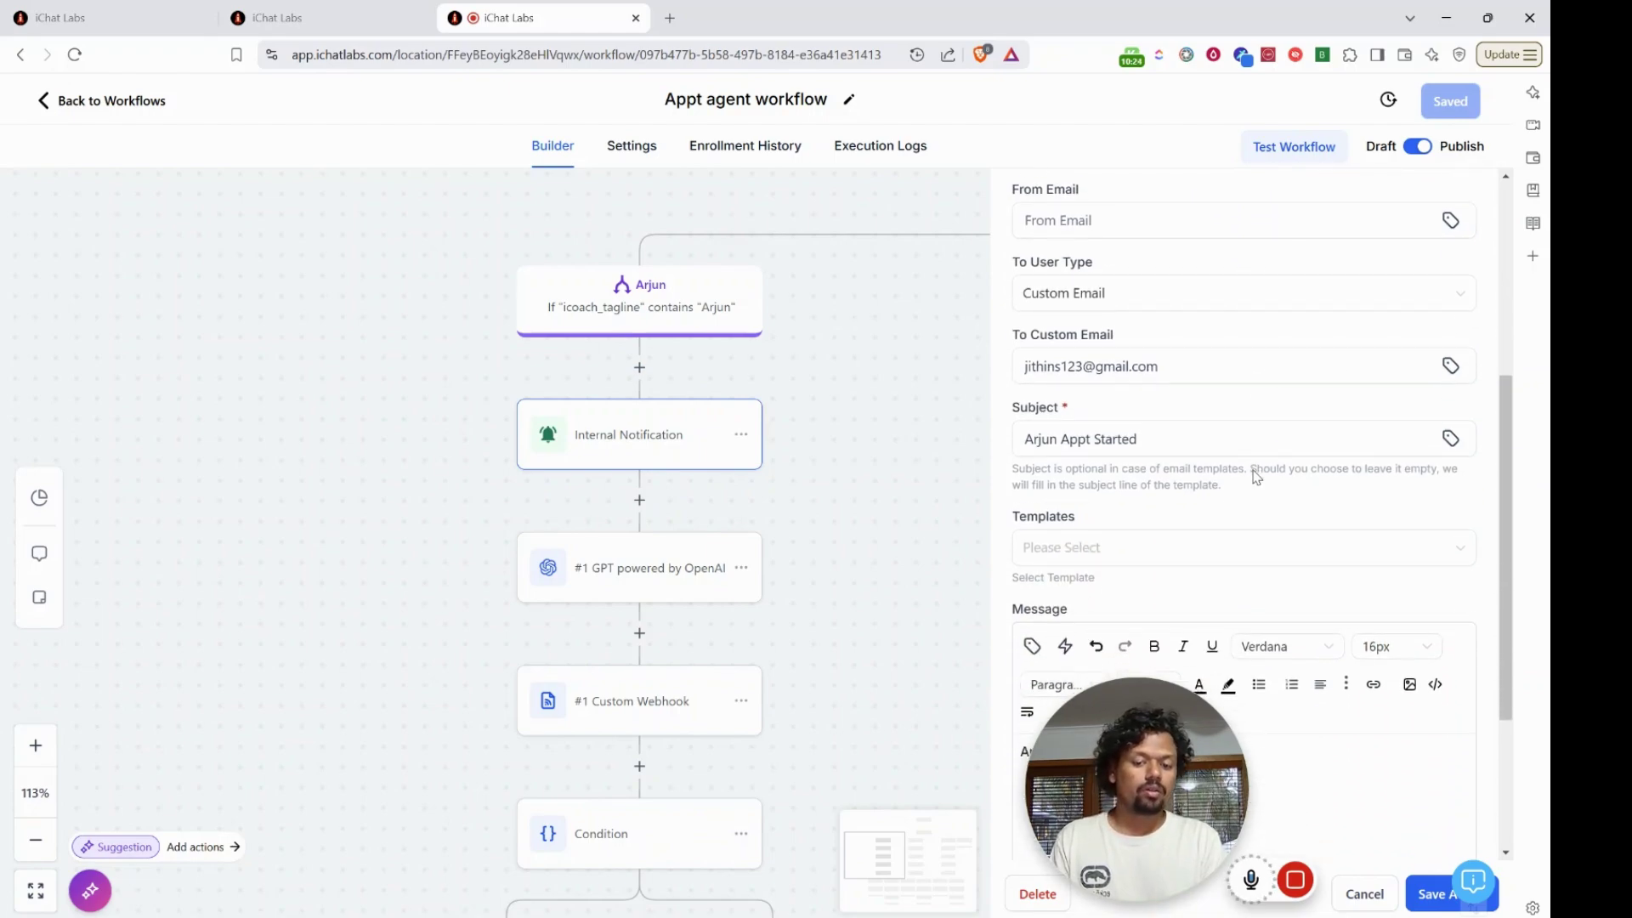
{"action": "scroll", "coordinate": [1256, 477], "scroll_direction": "down", "scroll_amount": 1}
{"action": "scroll", "coordinate": [1256, 477], "scroll_direction": "down", "scroll_amount": 2}
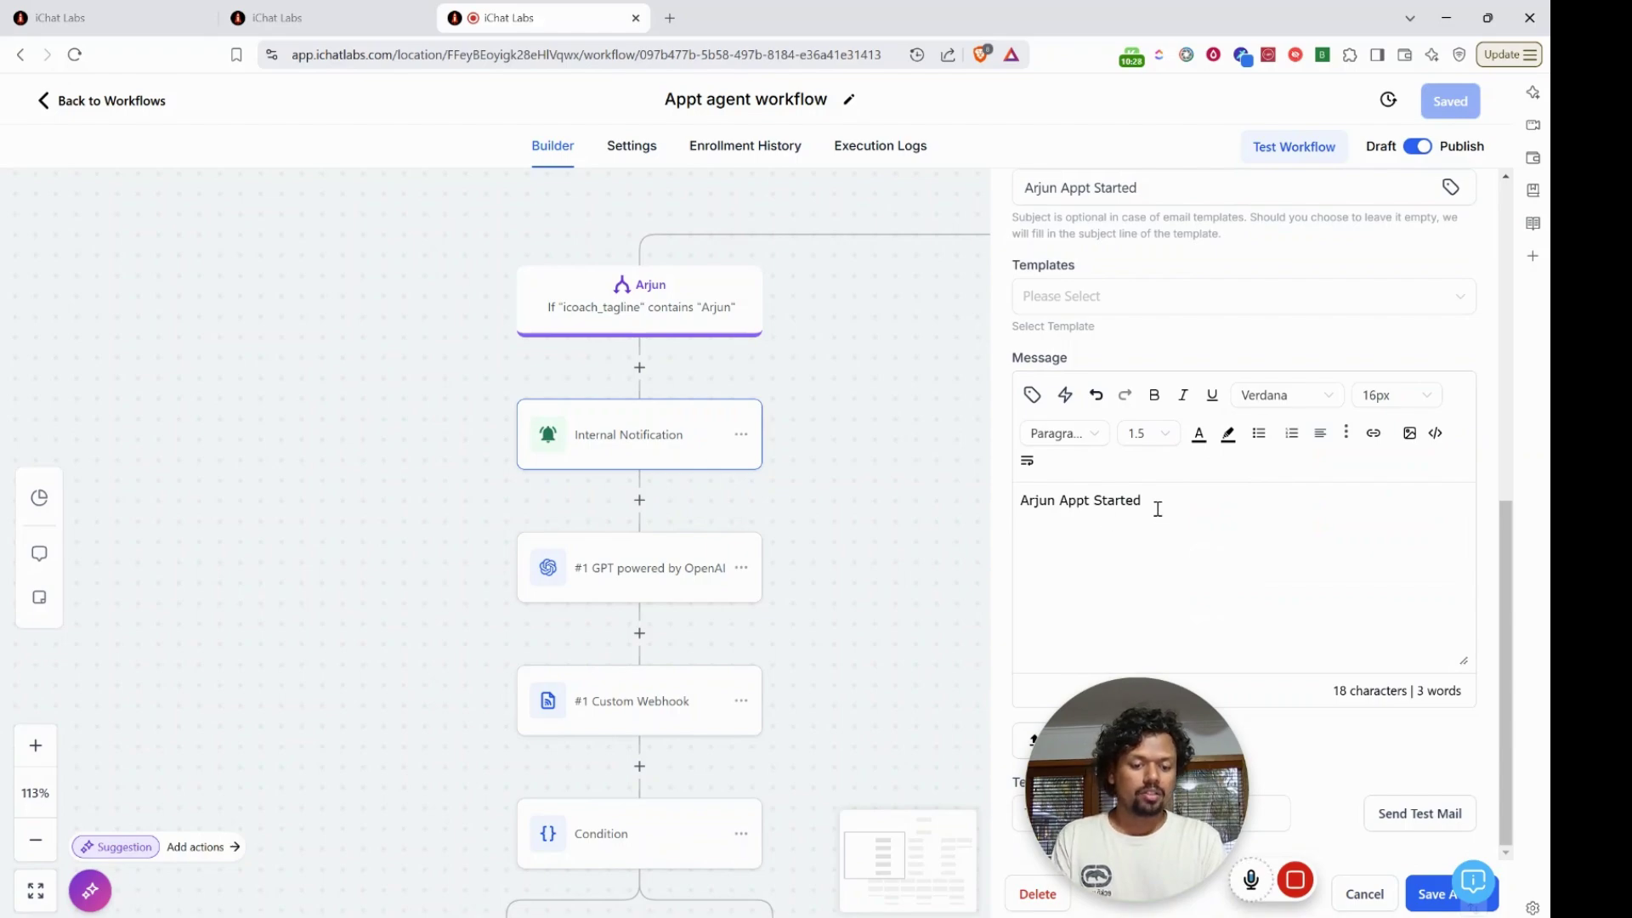
{"action": "left_click_drag", "start_coordinate": [1156, 508], "coordinate": [1013, 507]}
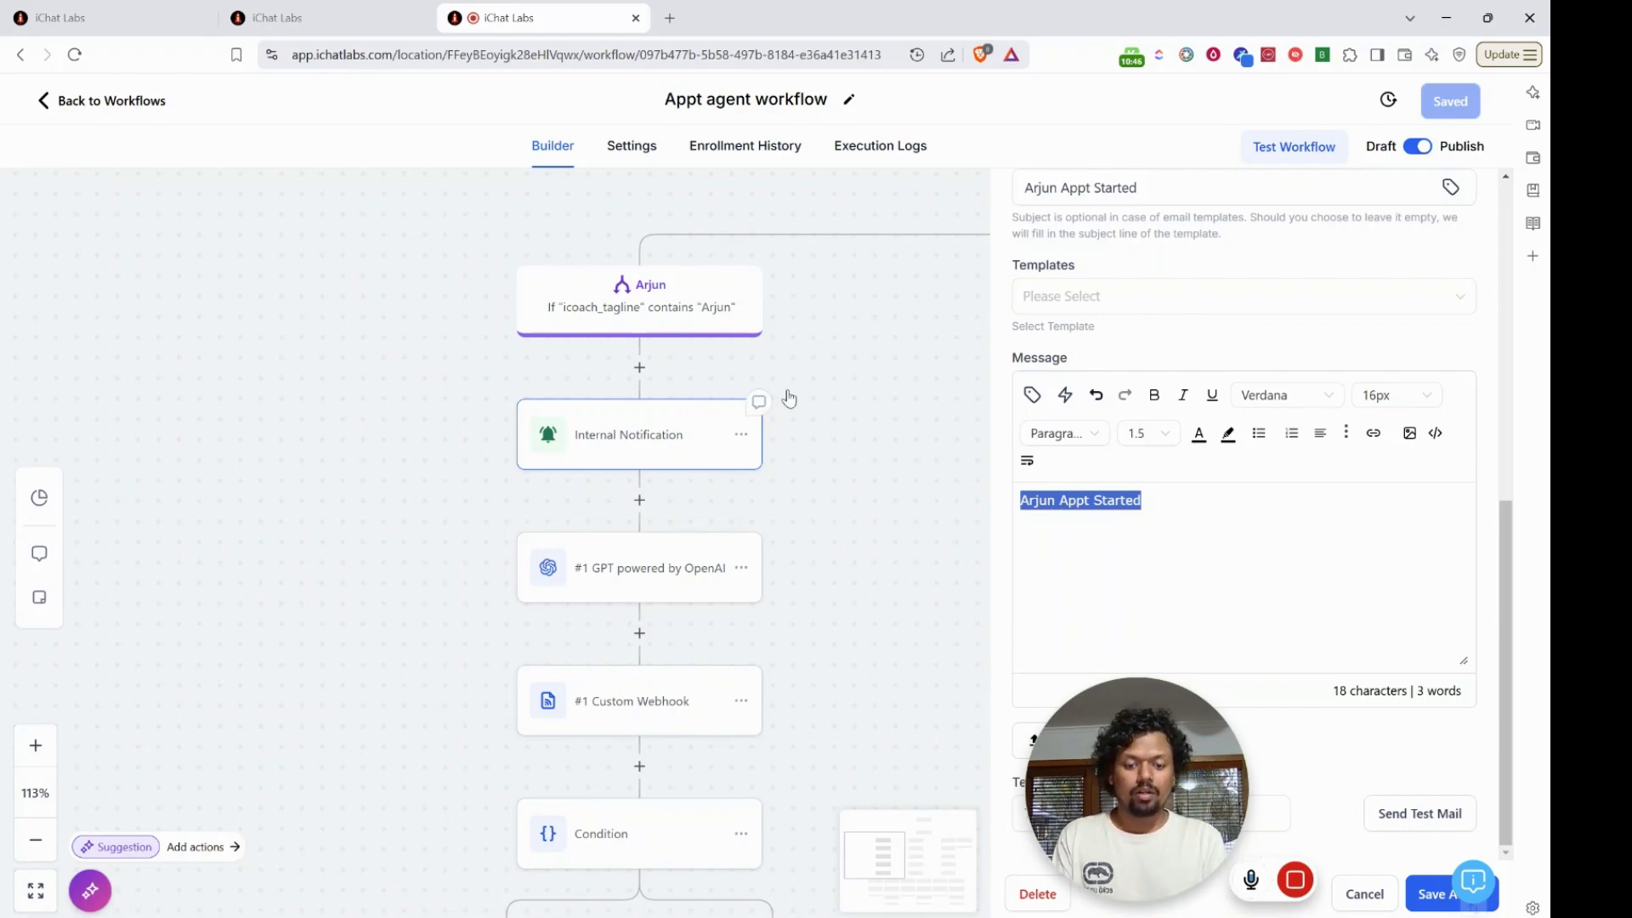
{"action": "scroll", "coordinate": [858, 383], "scroll_direction": "down", "scroll_amount": 4}
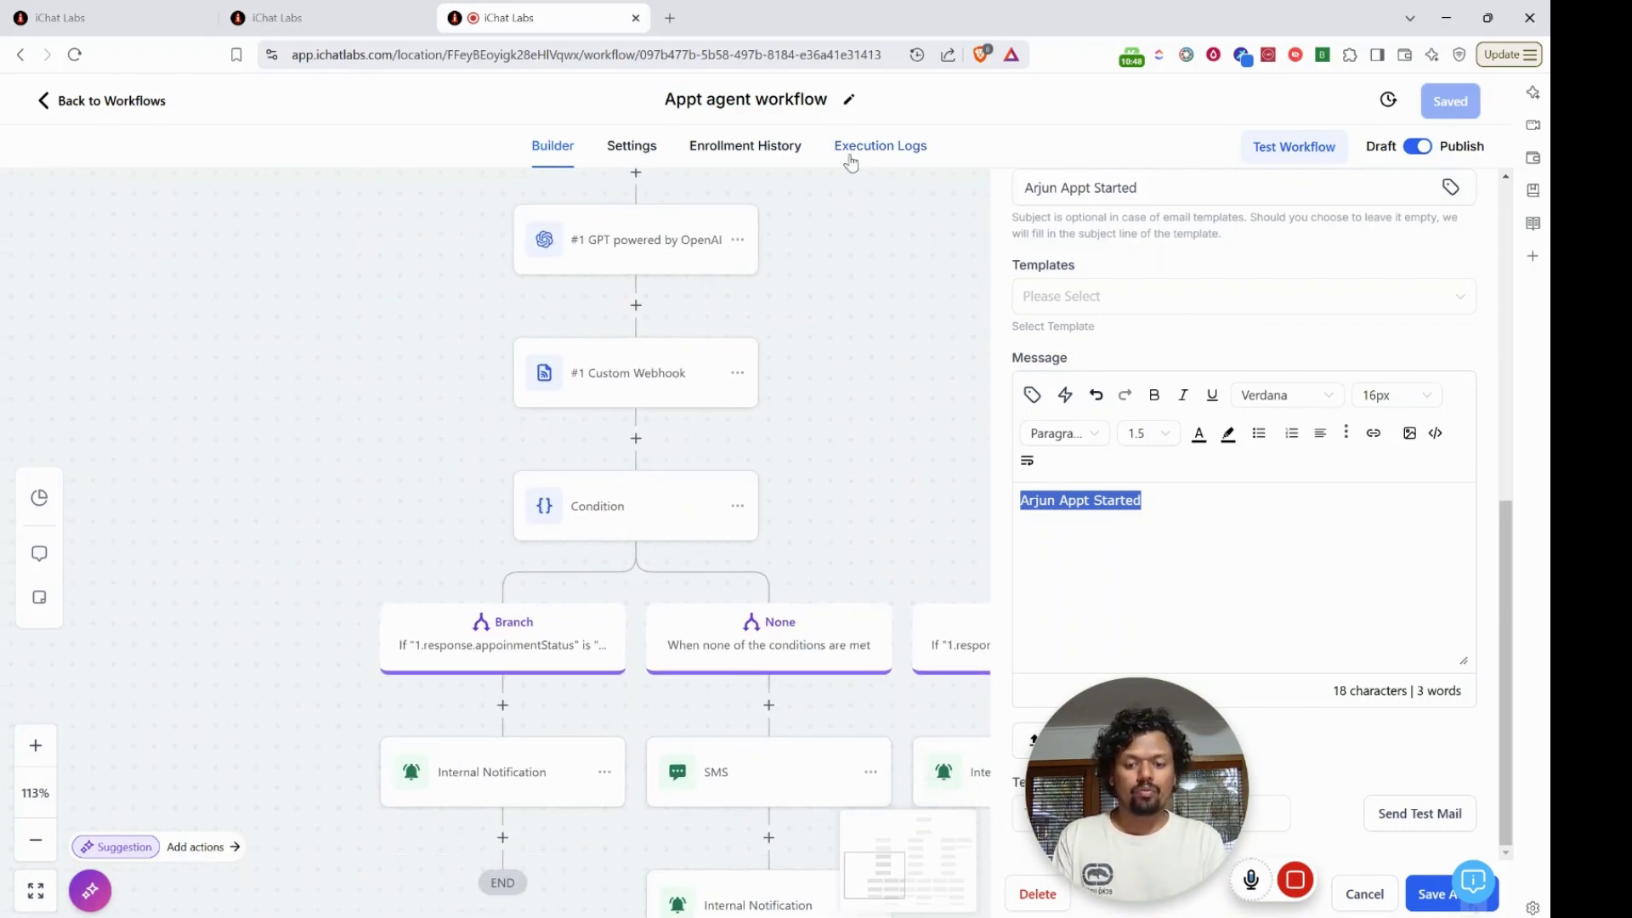
Open the #1 GPT powered by OpenAI action and read its model, action type and date-formatting prompt through to the end
{"action": "left_click", "coordinate": [644, 247]}
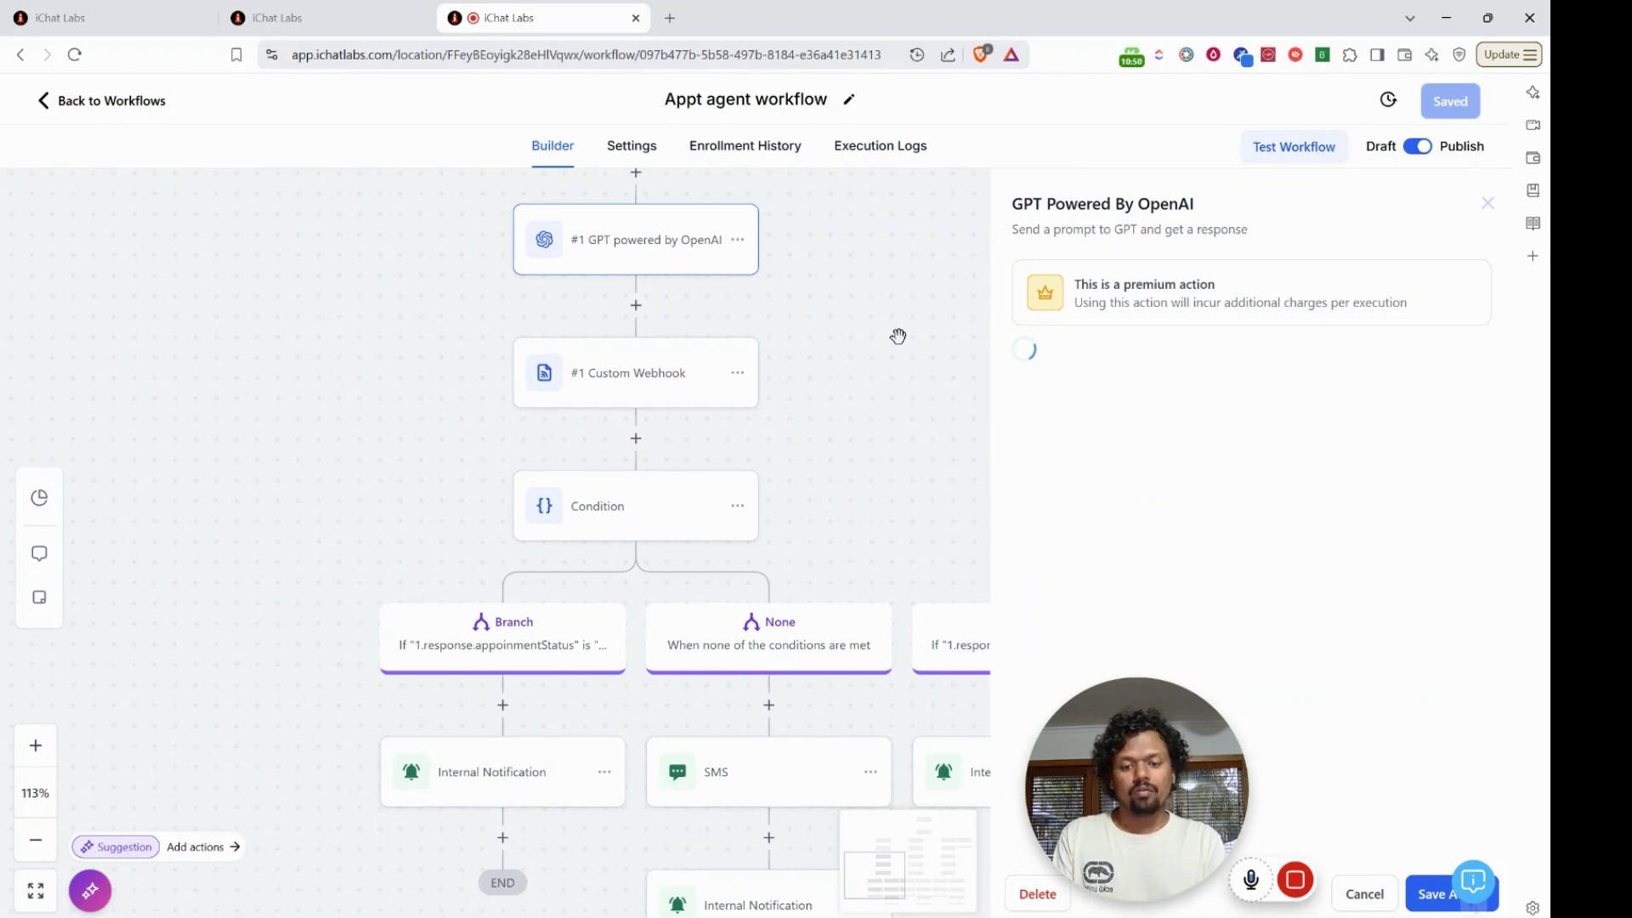
{"action": "left_click_drag", "start_coordinate": [872, 272], "coordinate": [834, 385]}
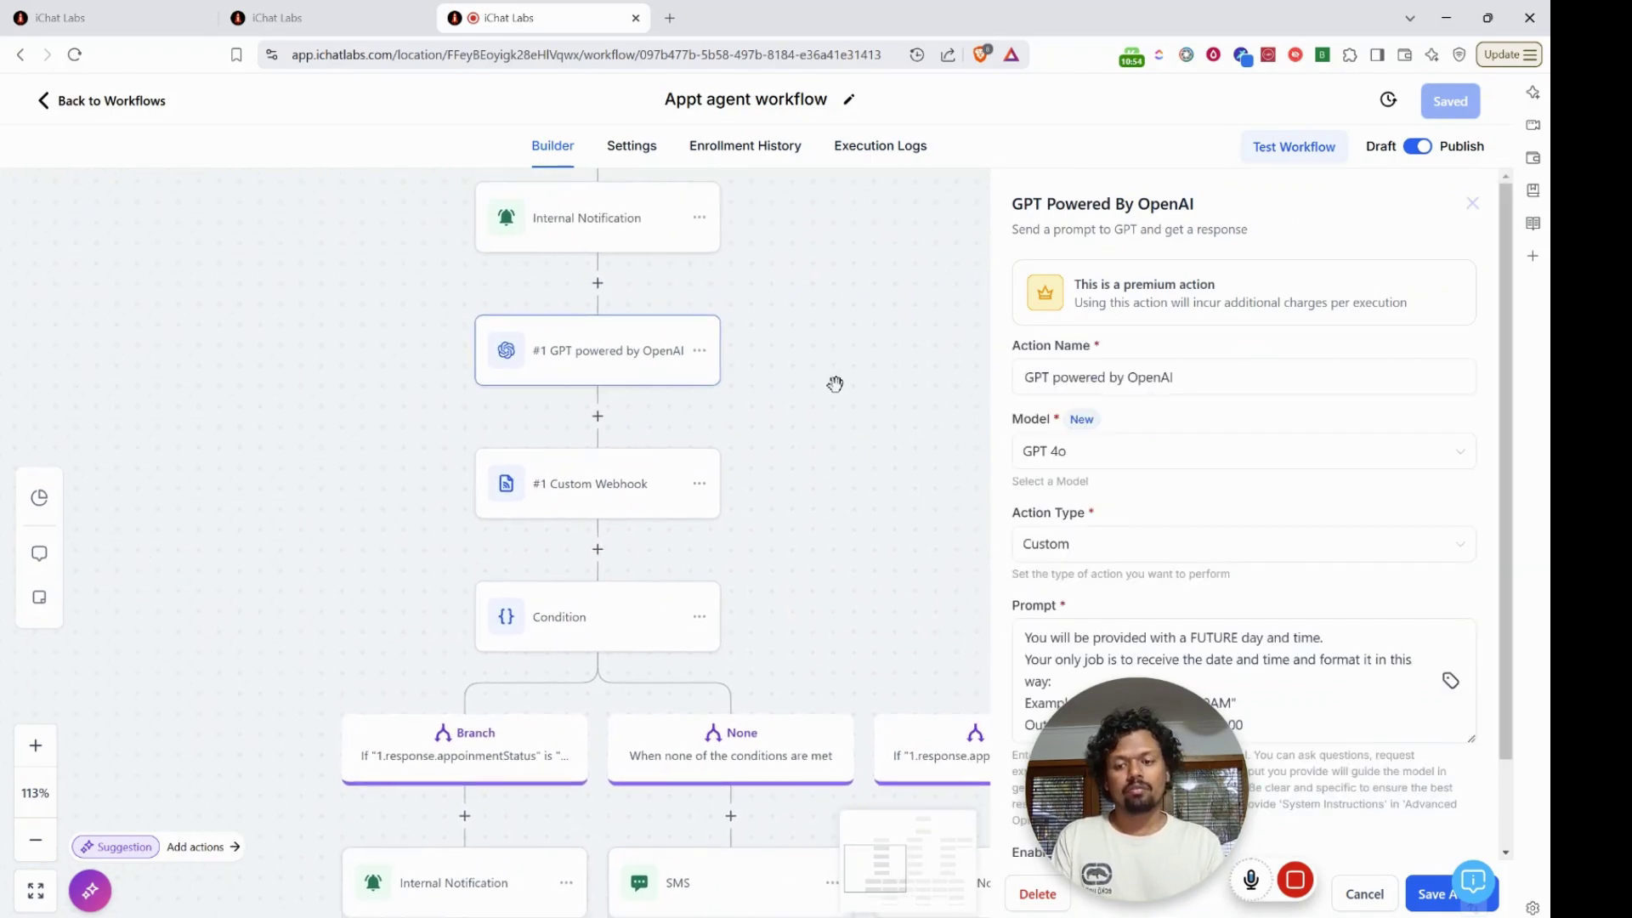
{"action": "scroll", "coordinate": [1336, 588], "scroll_direction": "down", "scroll_amount": 1}
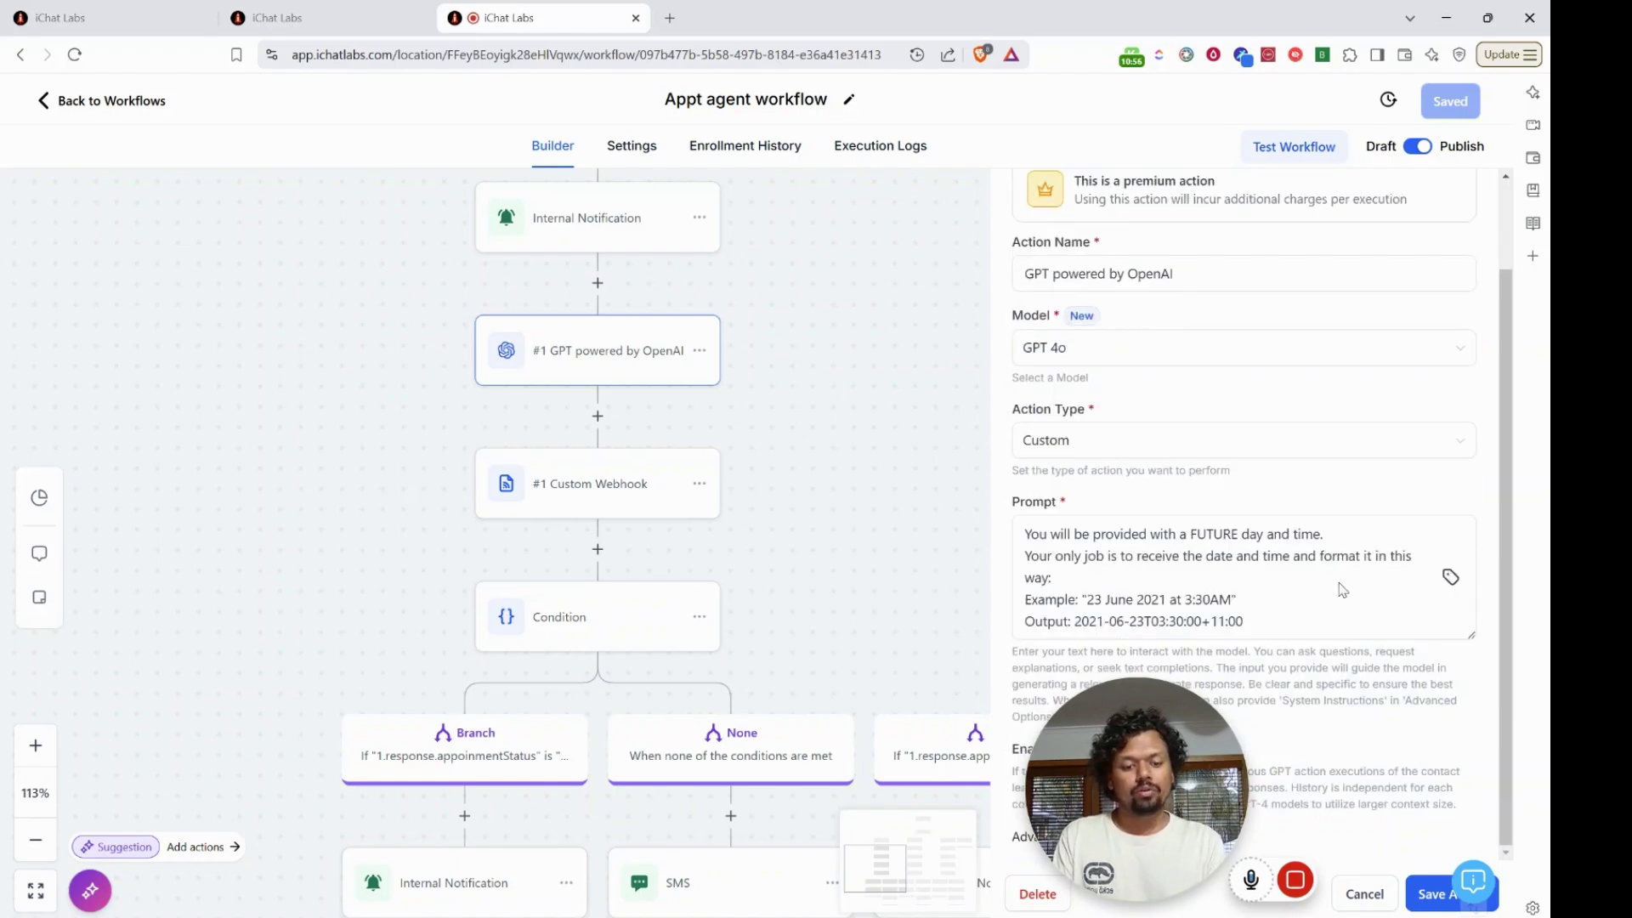
{"action": "scroll", "coordinate": [1149, 585], "scroll_direction": "down", "scroll_amount": 8}
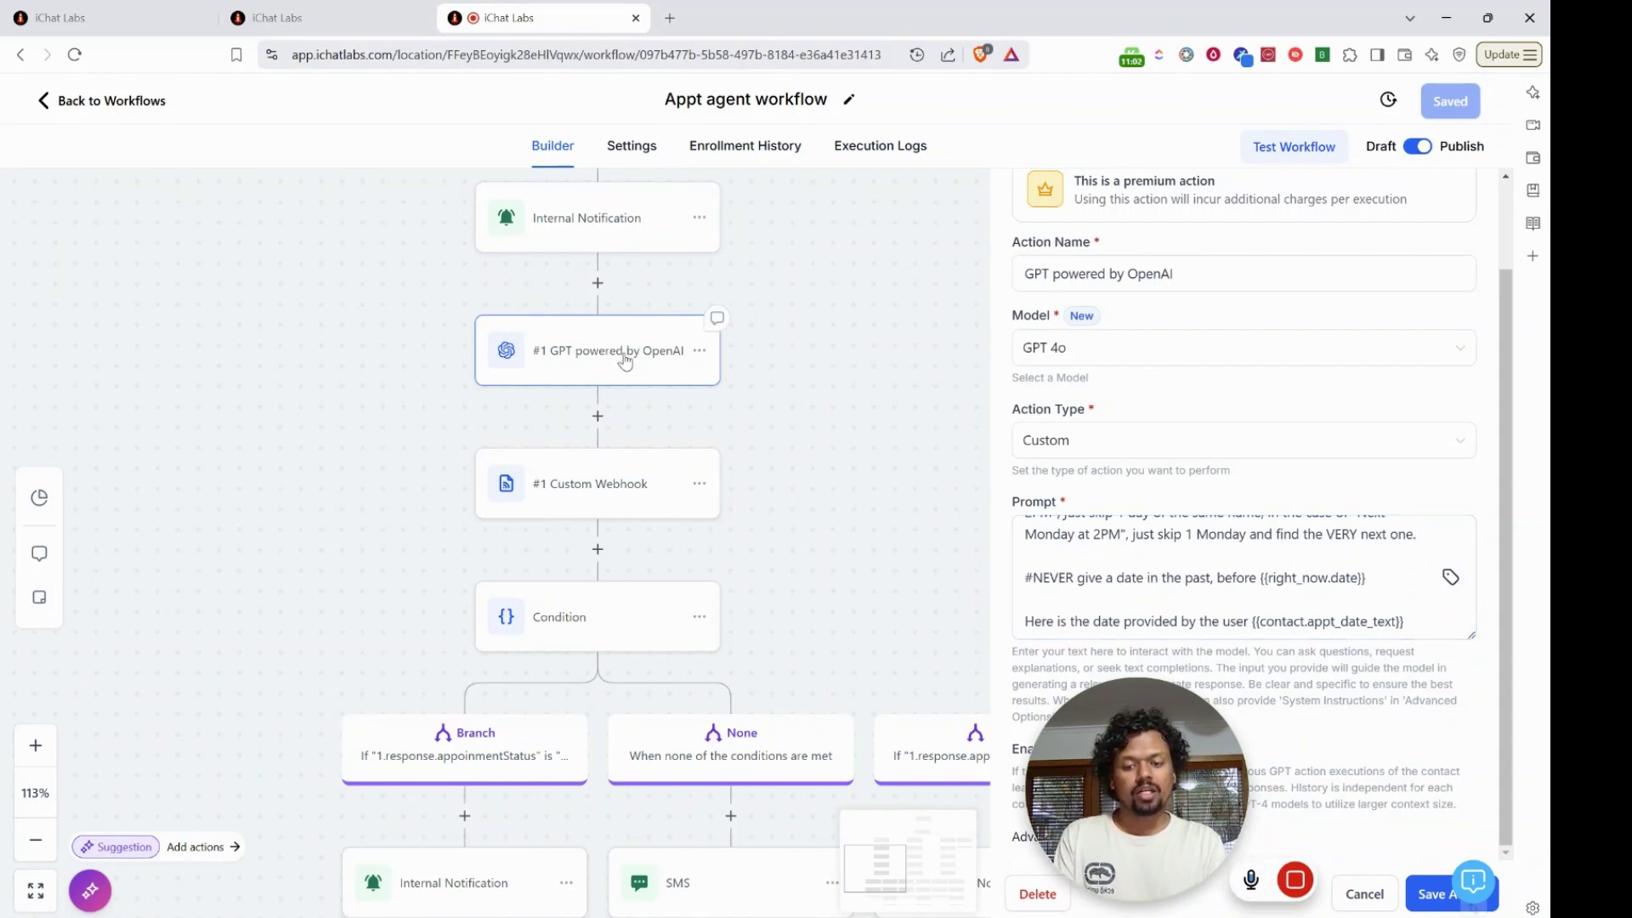
{"action": "left_click_drag", "start_coordinate": [822, 404], "coordinate": [827, 303]}
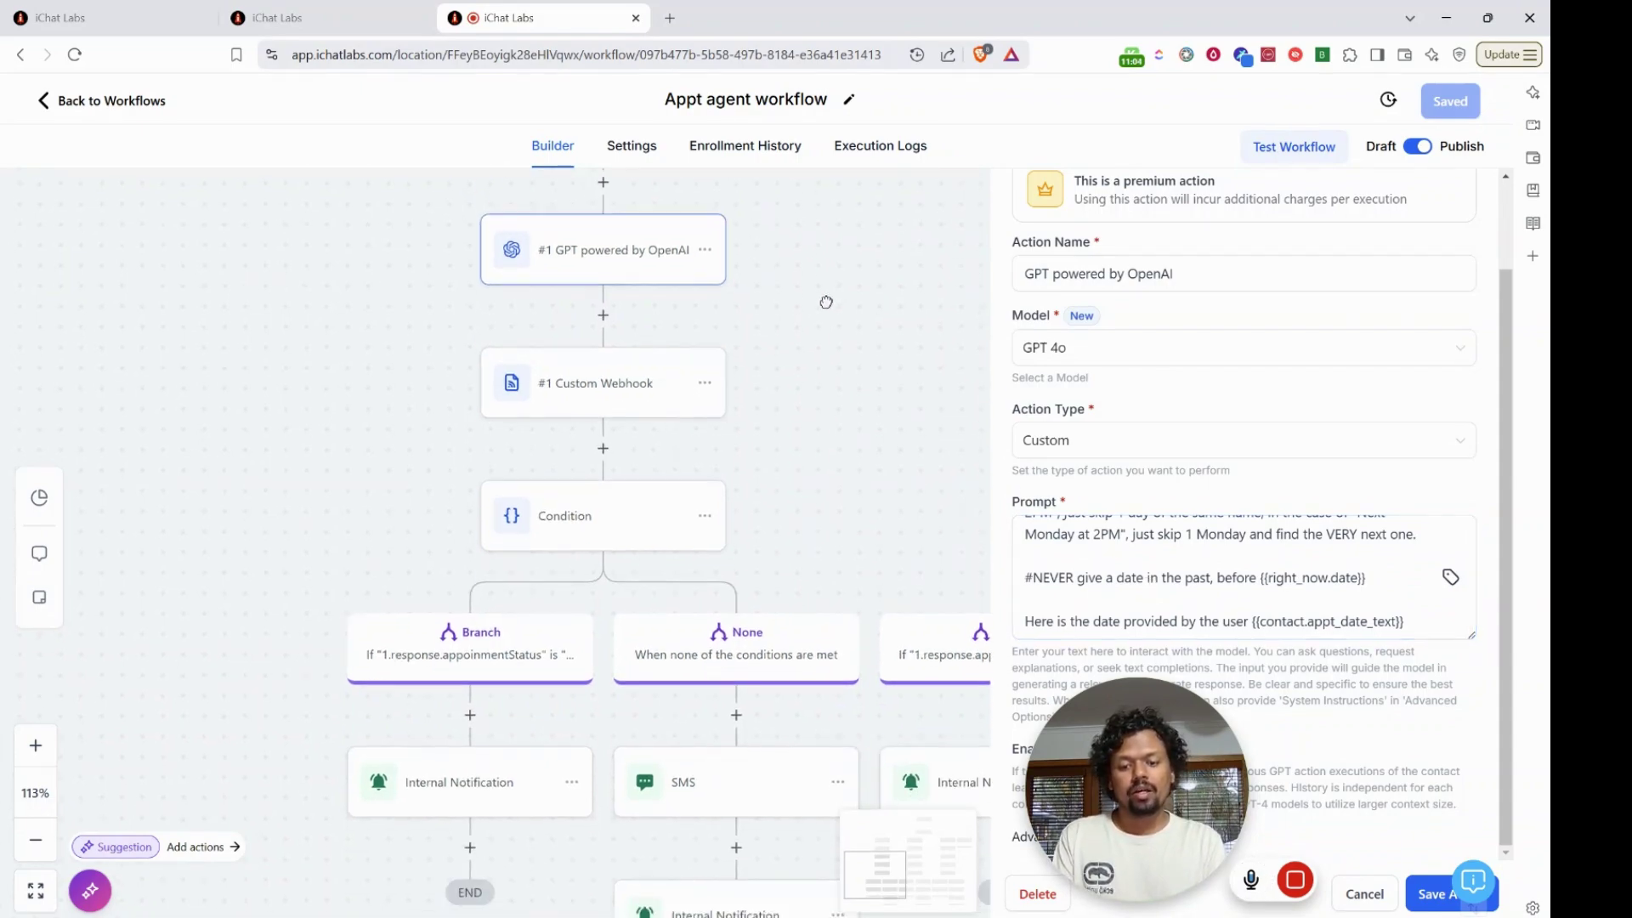
Open the #1 Custom Webhook action and review its event, method, URL, authorization and headers, highlighting the appointments URL
{"action": "left_click", "coordinate": [600, 388]}
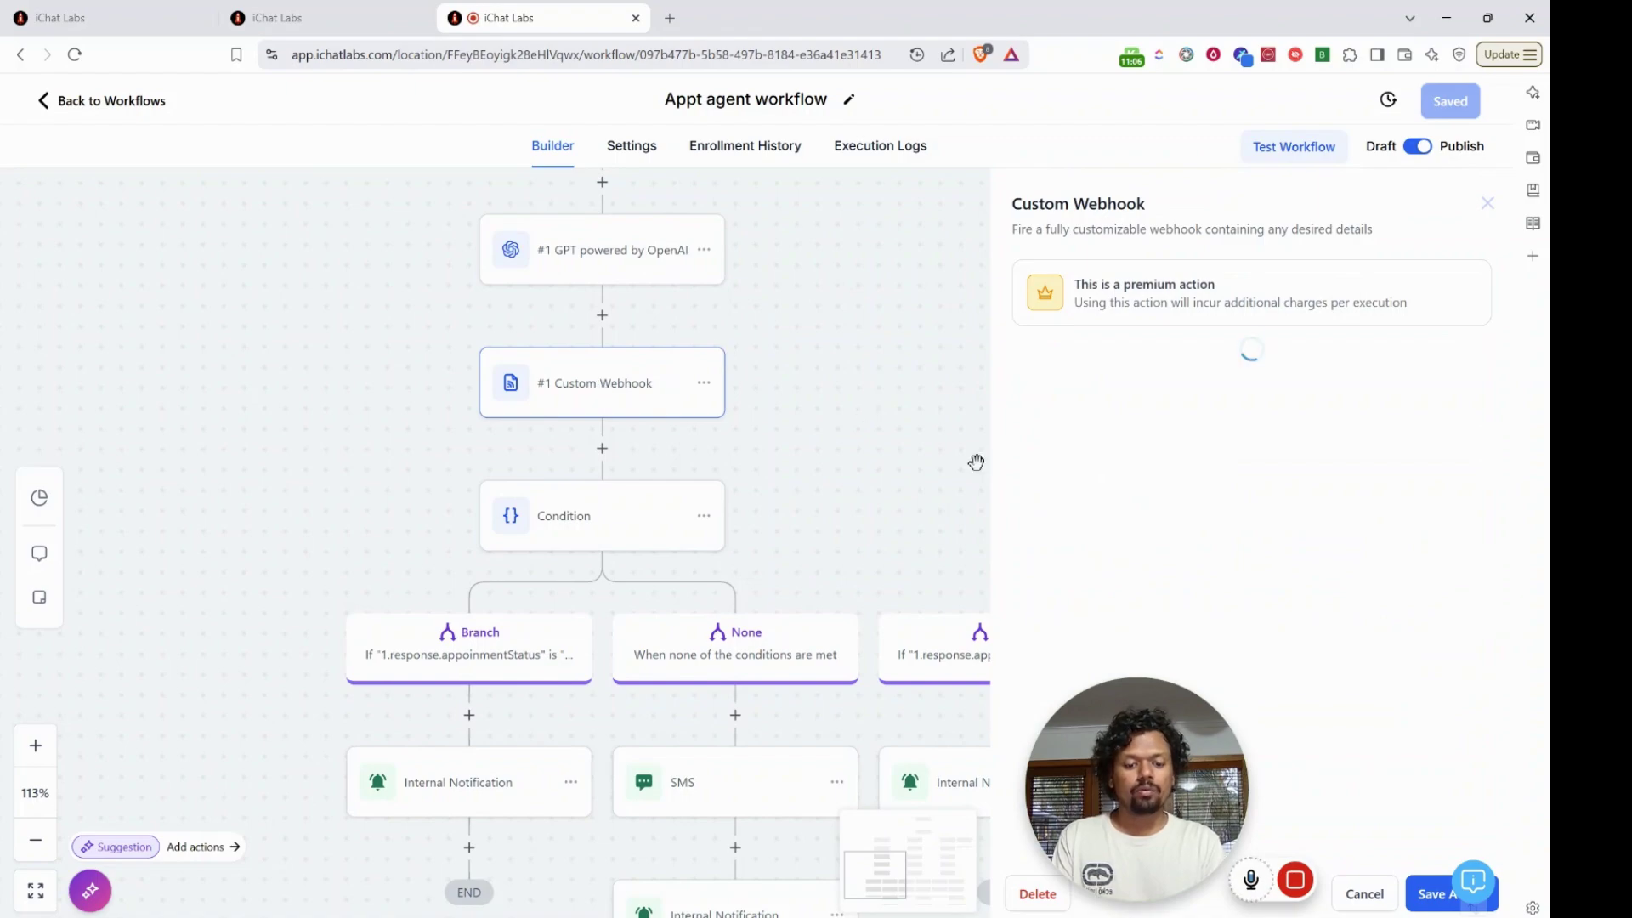
{"action": "left_click_drag", "start_coordinate": [1122, 763], "coordinate": [154, 738]}
{"action": "scroll", "coordinate": [792, 387], "scroll_direction": "down", "scroll_amount": 2}
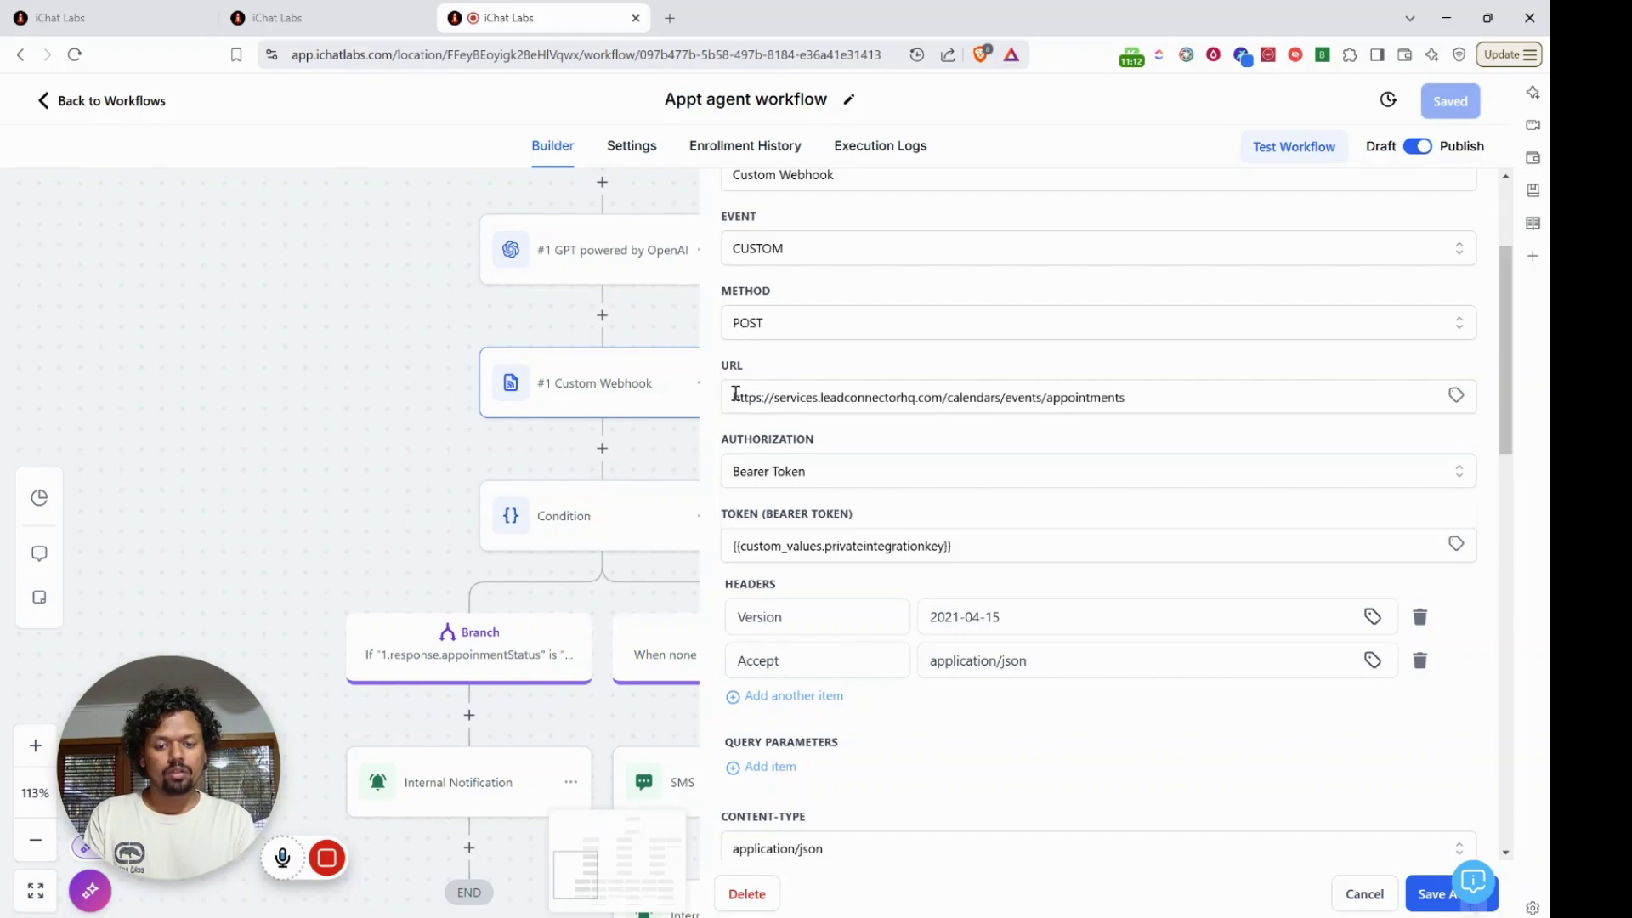
{"action": "left_click", "coordinate": [837, 401]}
{"action": "left_click_drag", "start_coordinate": [837, 401], "coordinate": [1209, 382]}
{"action": "left_click", "coordinate": [1166, 422]}
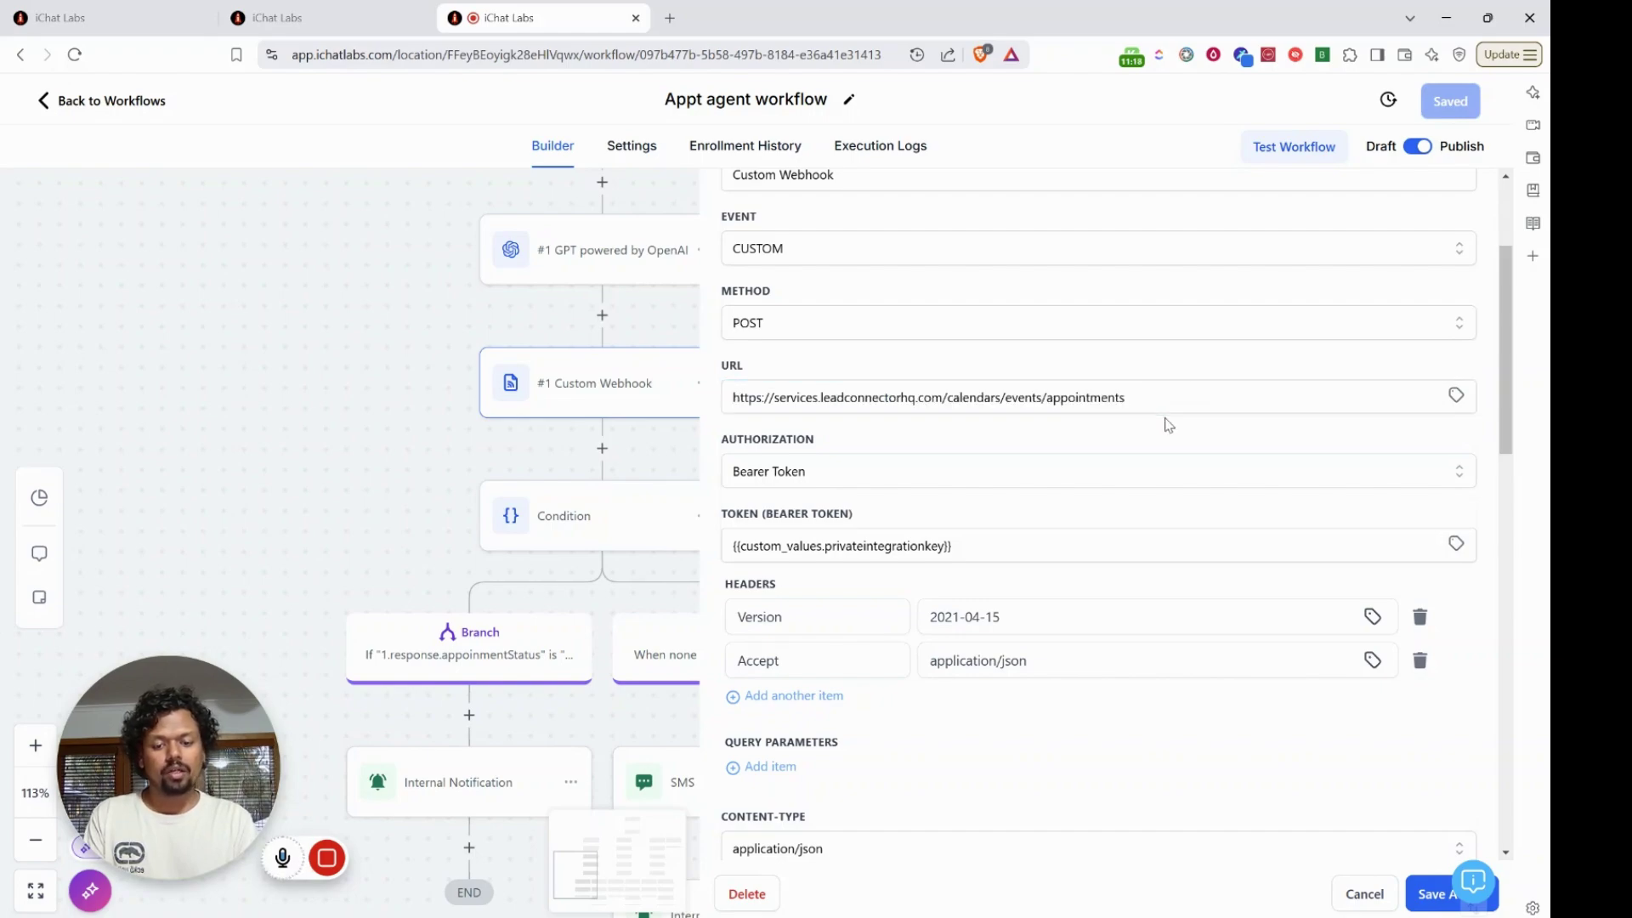
Review the #1 Custom Webhook's raw body, highlight the startTime line, and close the action without changes
{"action": "scroll", "coordinate": [1168, 425], "scroll_direction": "down", "scroll_amount": 2}
{"action": "scroll", "coordinate": [922, 426], "scroll_direction": "down", "scroll_amount": 3}
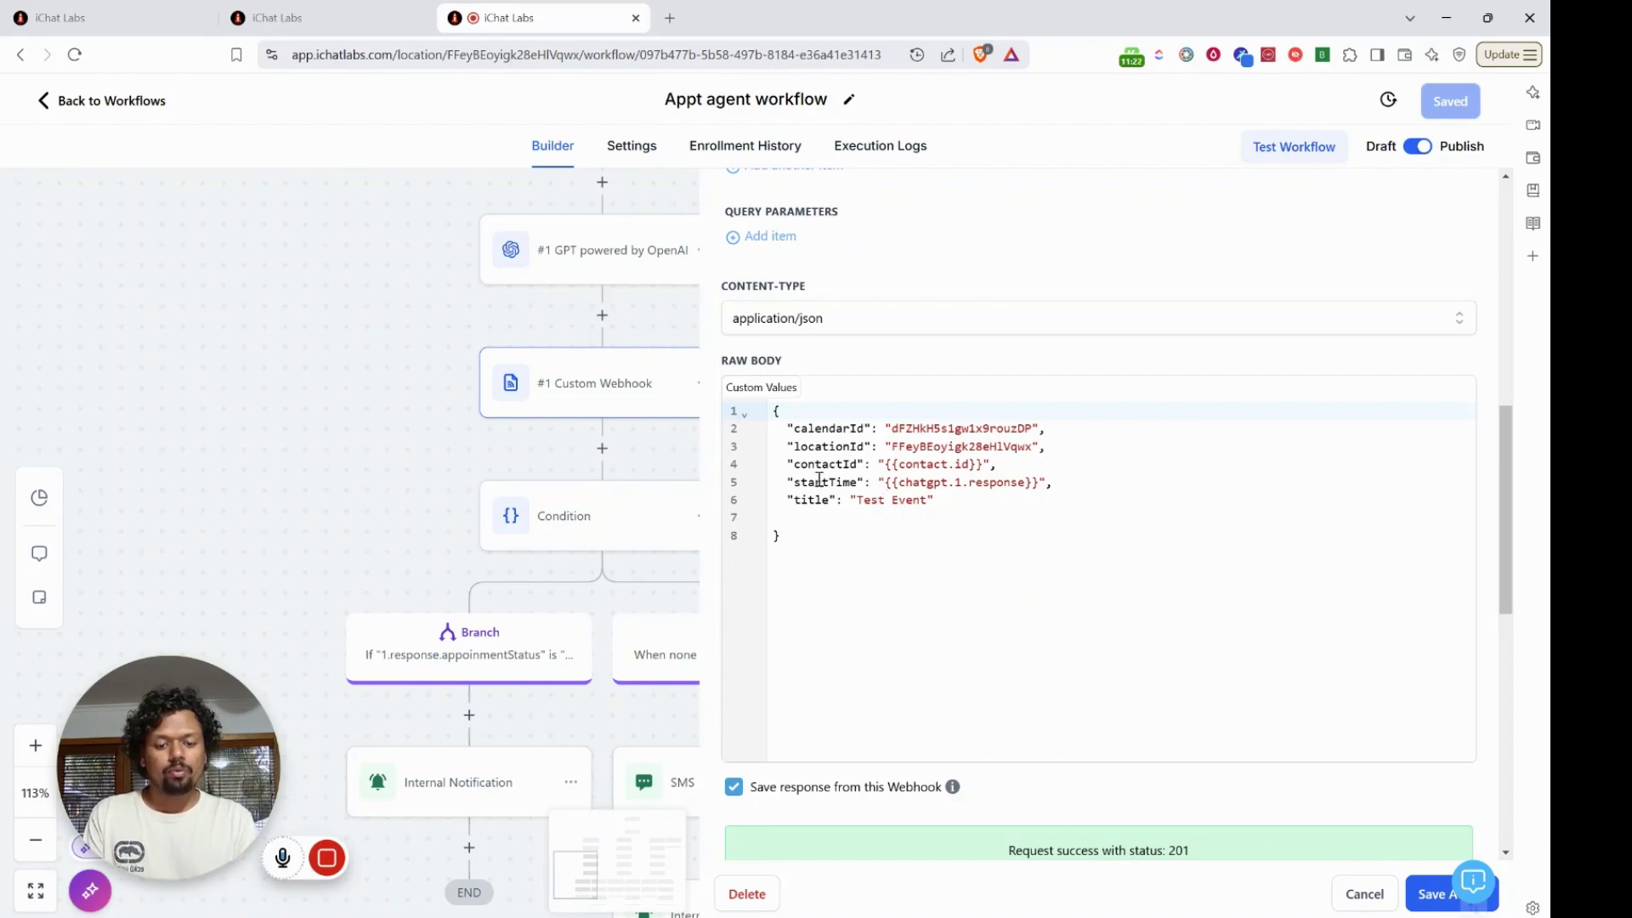
{"action": "left_click_drag", "start_coordinate": [789, 481], "coordinate": [1058, 484]}
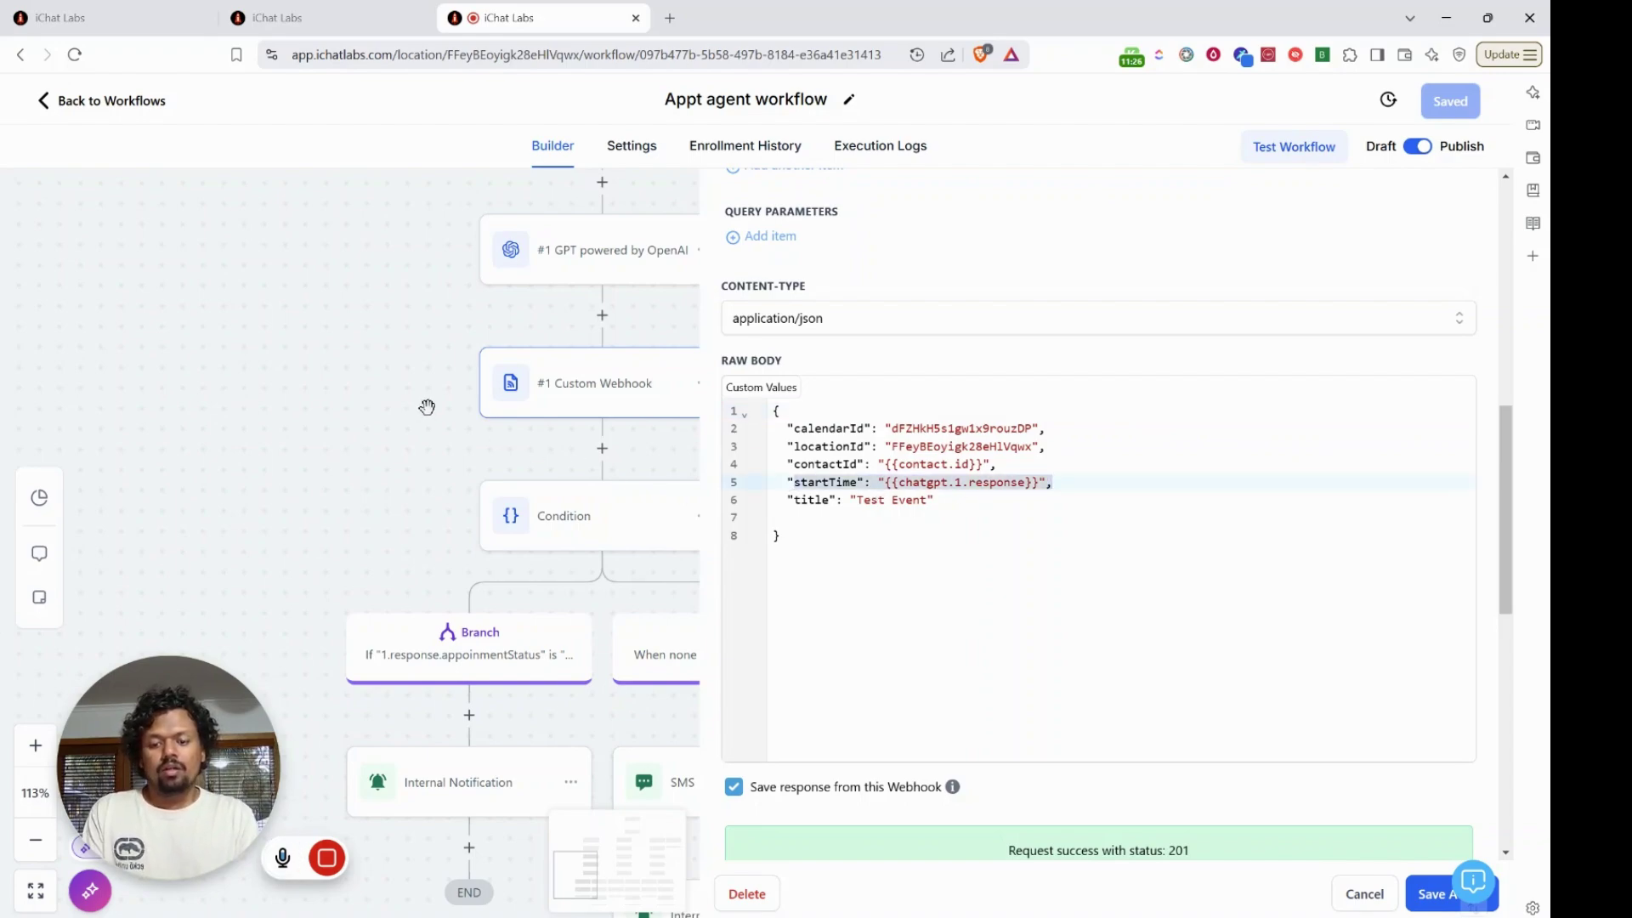
{"action": "left_click", "coordinate": [1365, 893]}
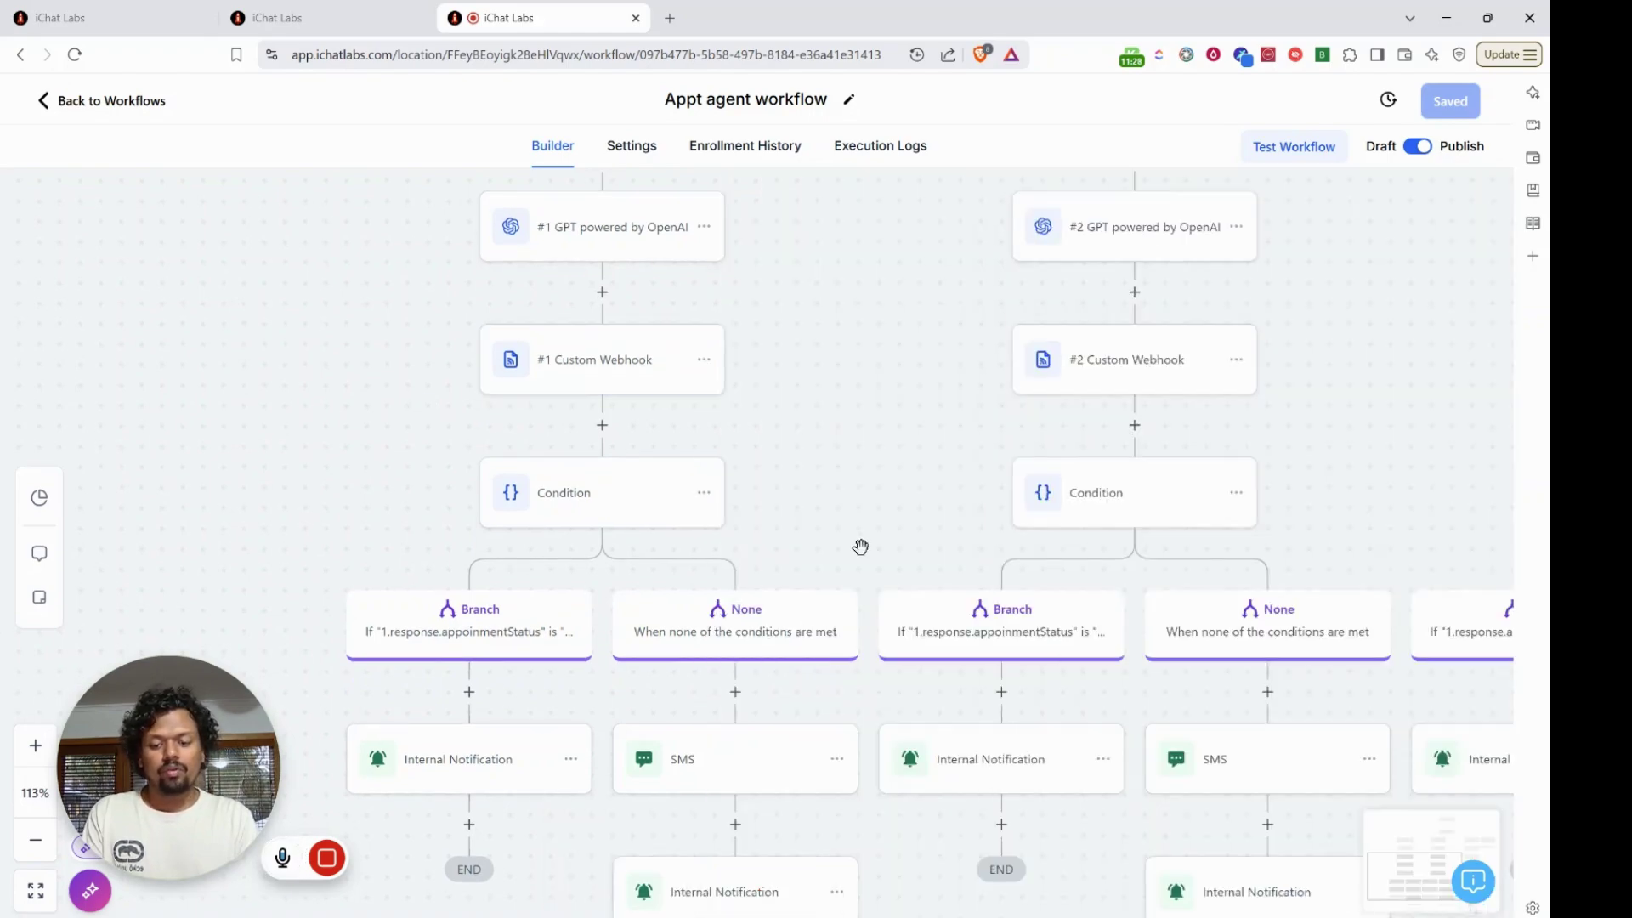
Examine the outcome branches of the first executive's Condition and open the Internal Notification under the appoinmentStatus branch
{"action": "left_click_drag", "start_coordinate": [854, 541], "coordinate": [901, 342]}
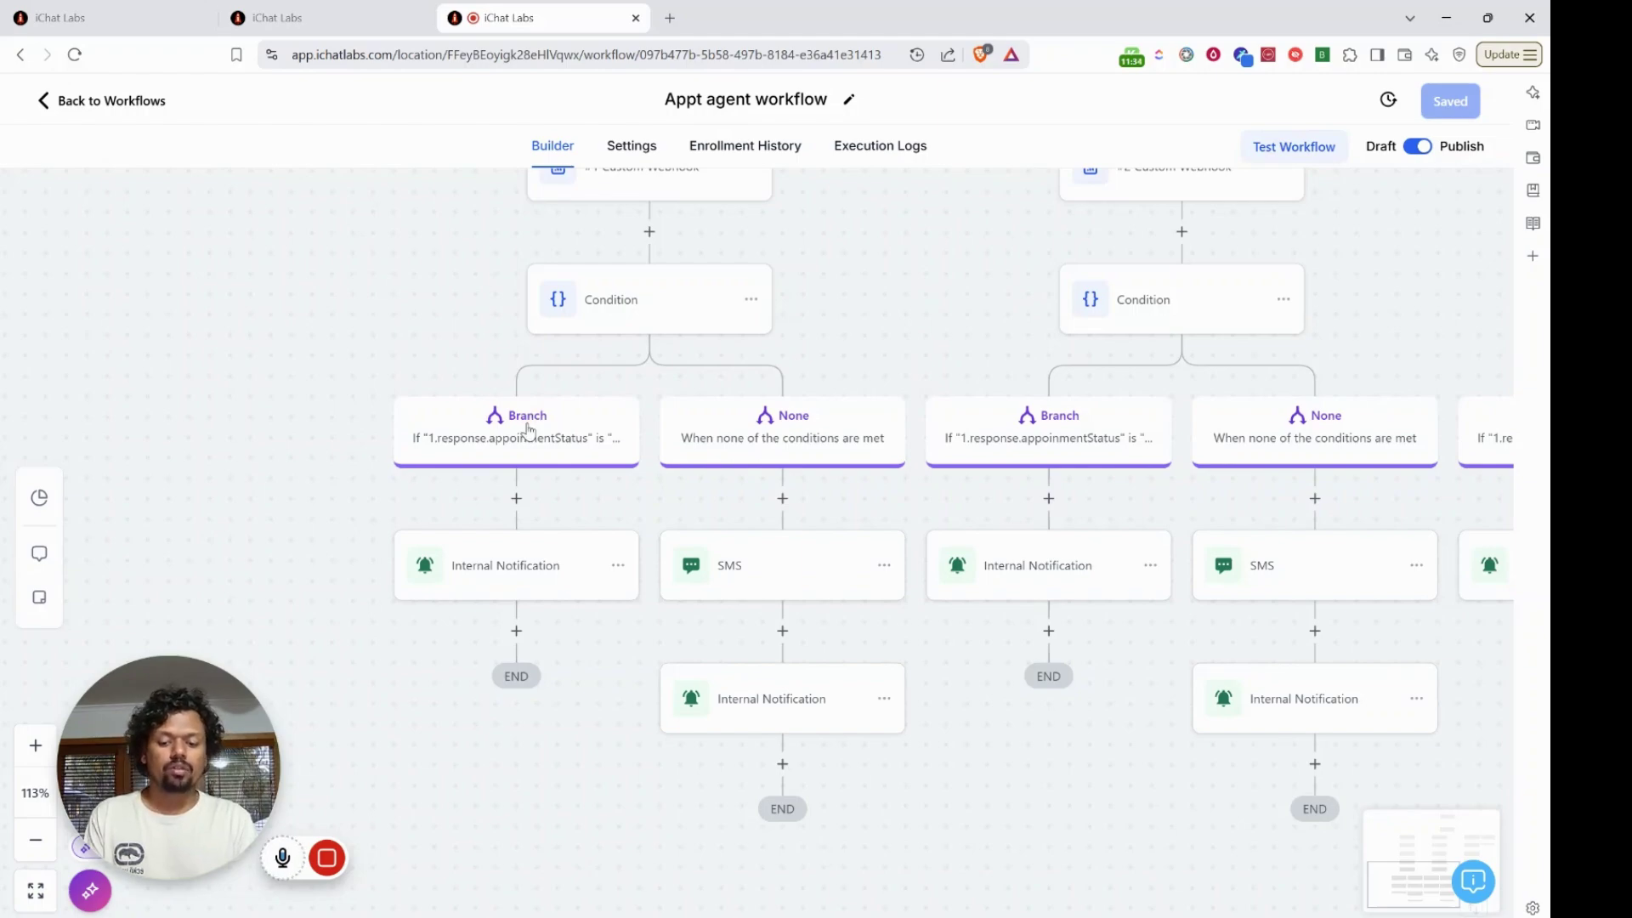
{"action": "left_click", "coordinate": [516, 569]}
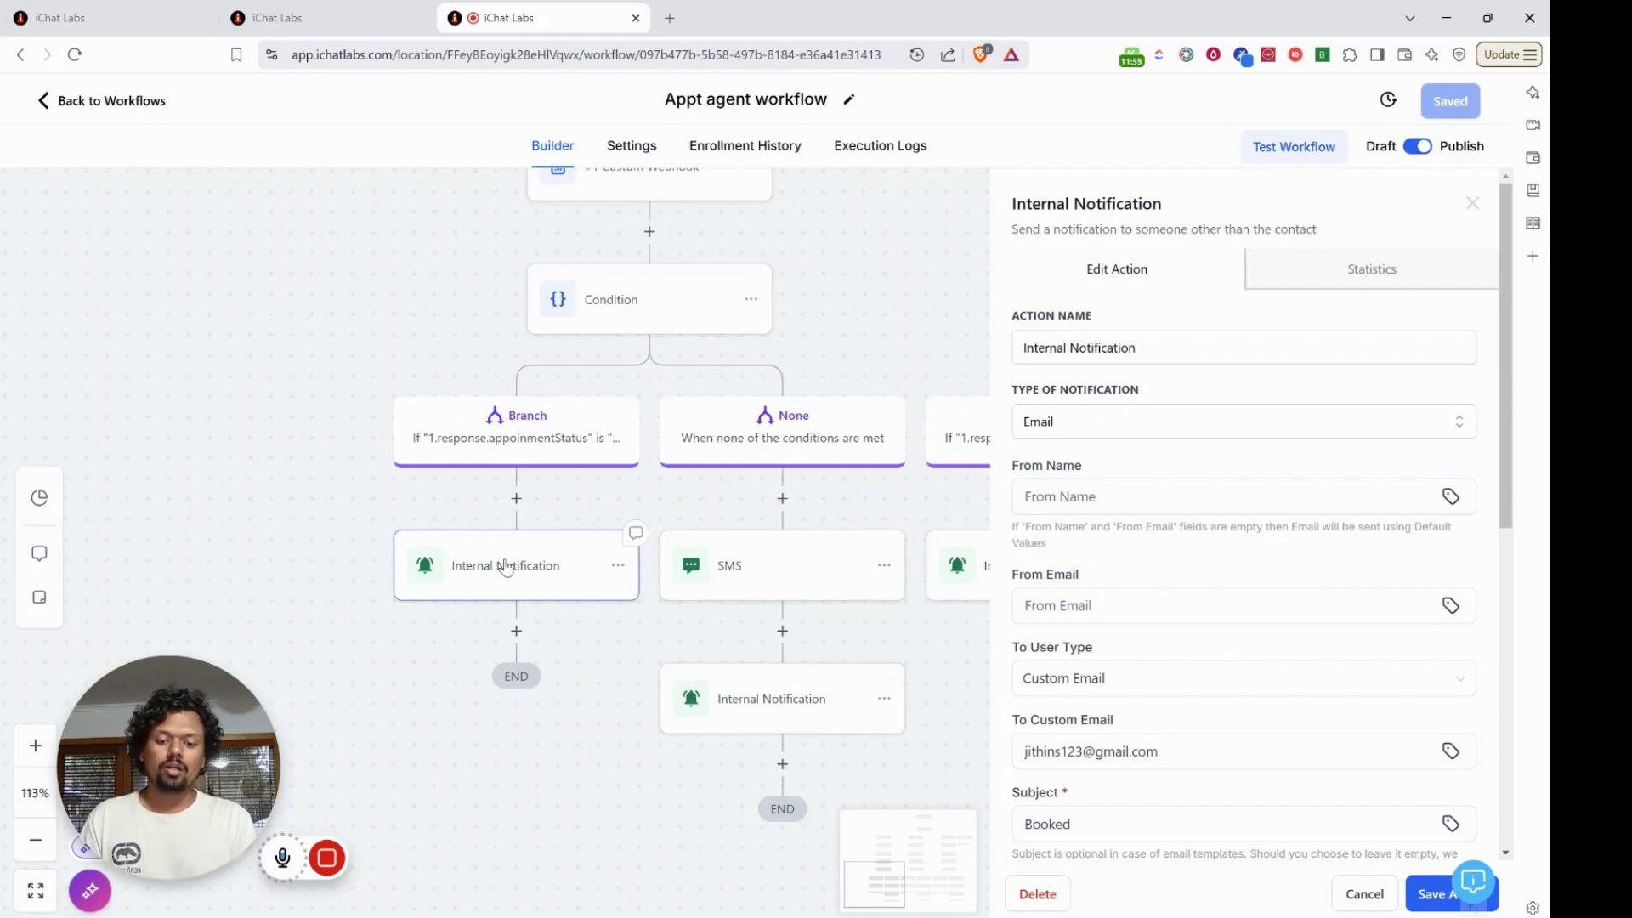
{"action": "left_click_drag", "start_coordinate": [506, 567], "coordinate": [283, 528]}
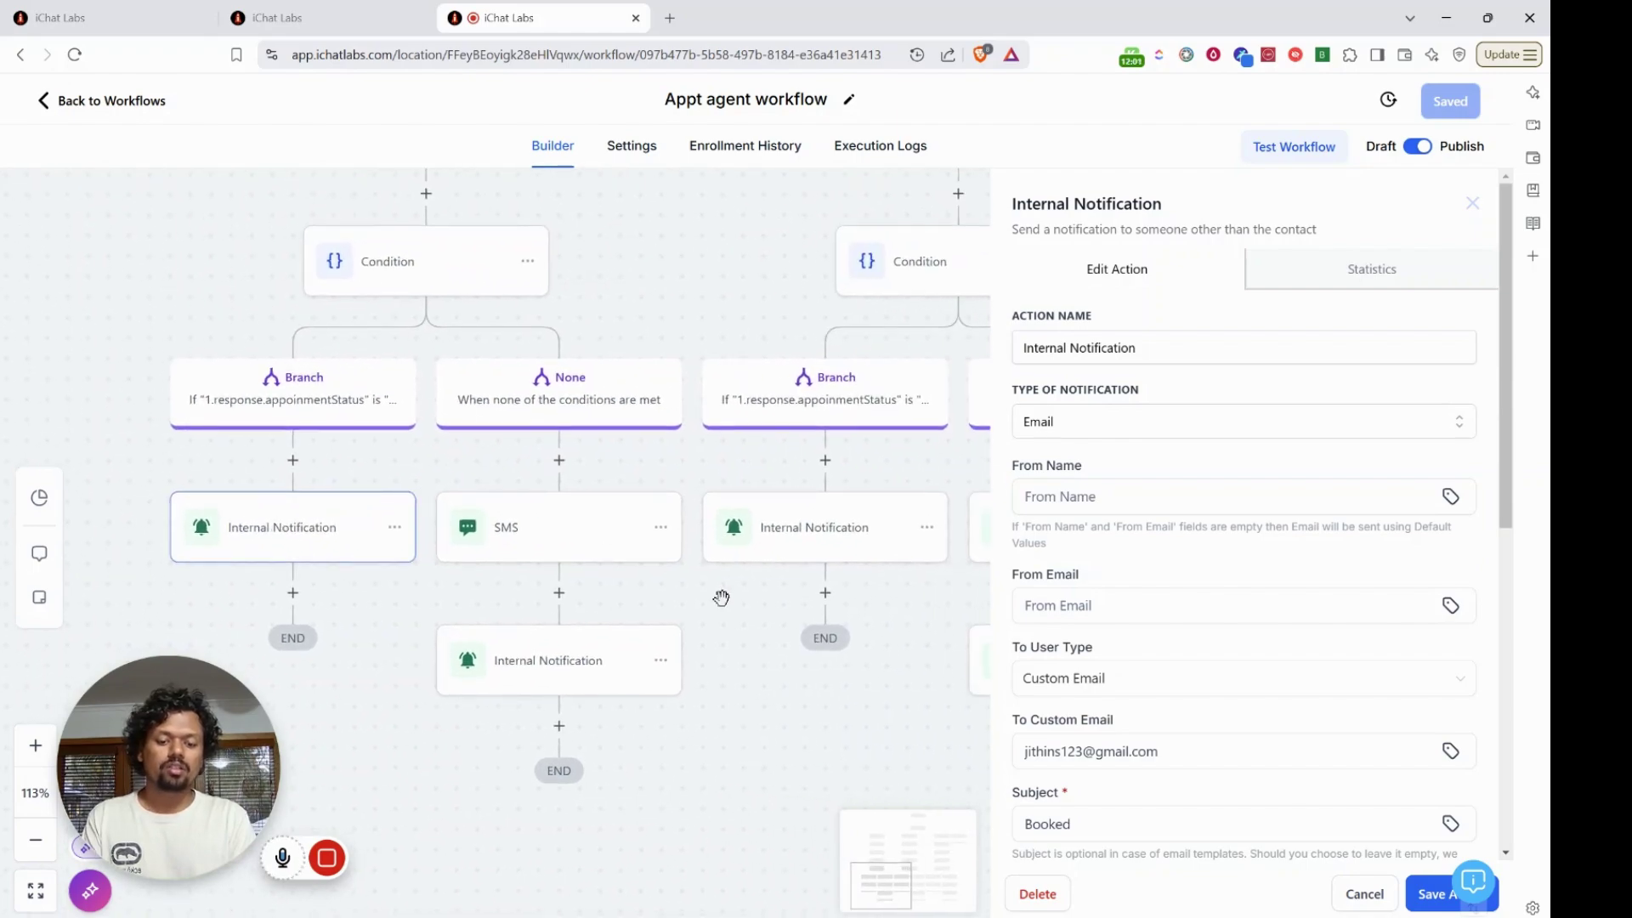
{"action": "left_click_drag", "start_coordinate": [807, 664], "coordinate": [834, 706]}
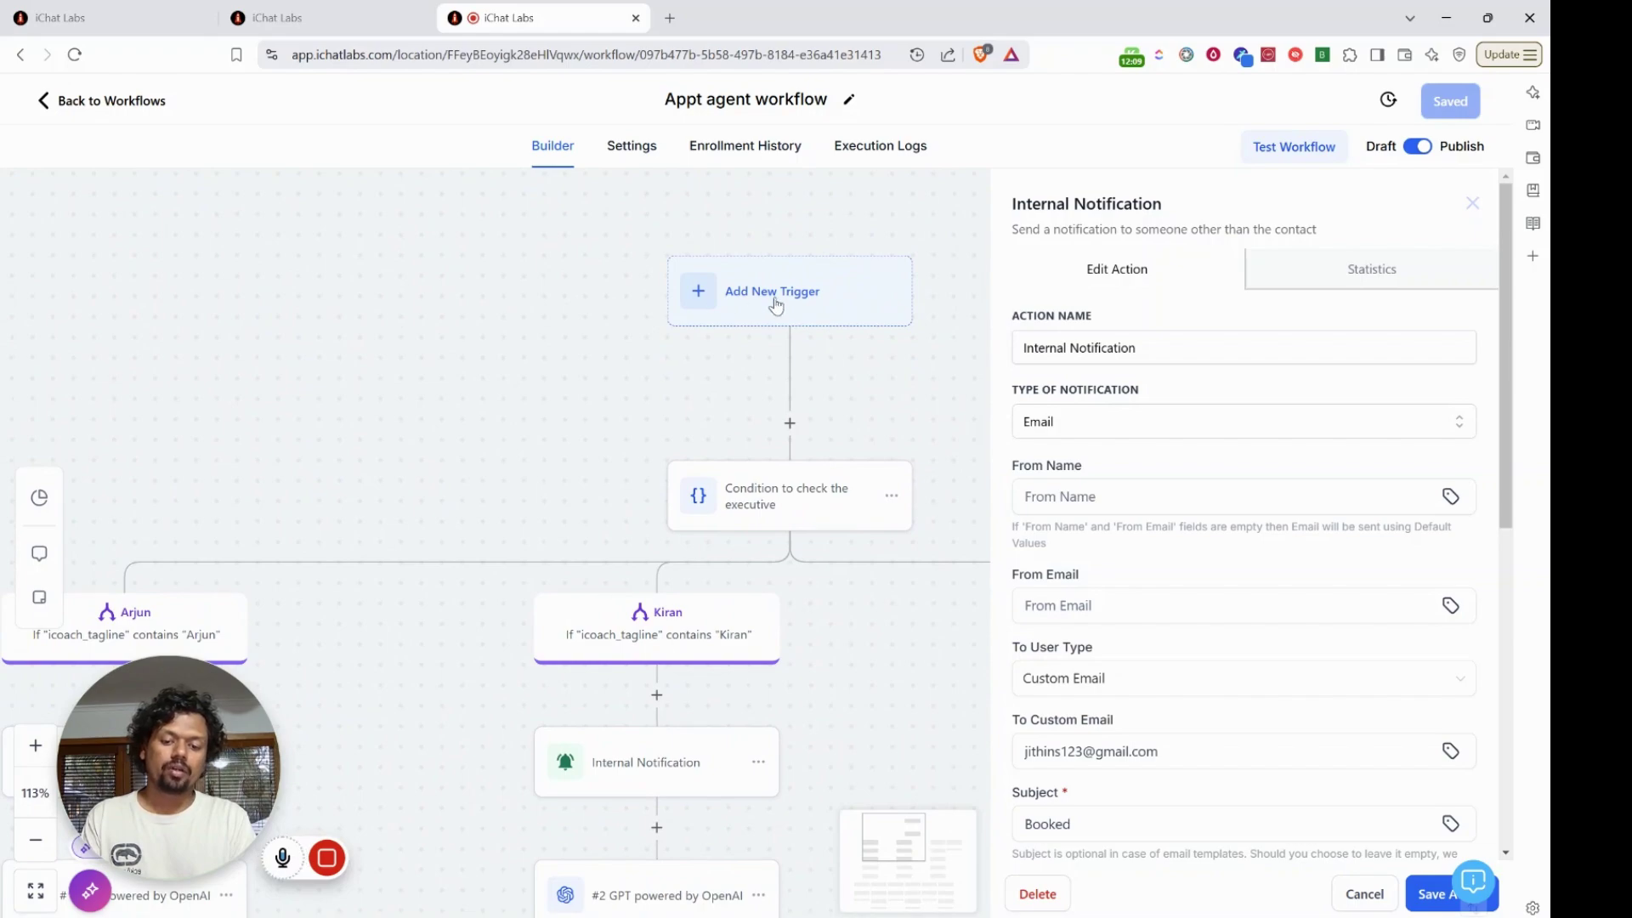
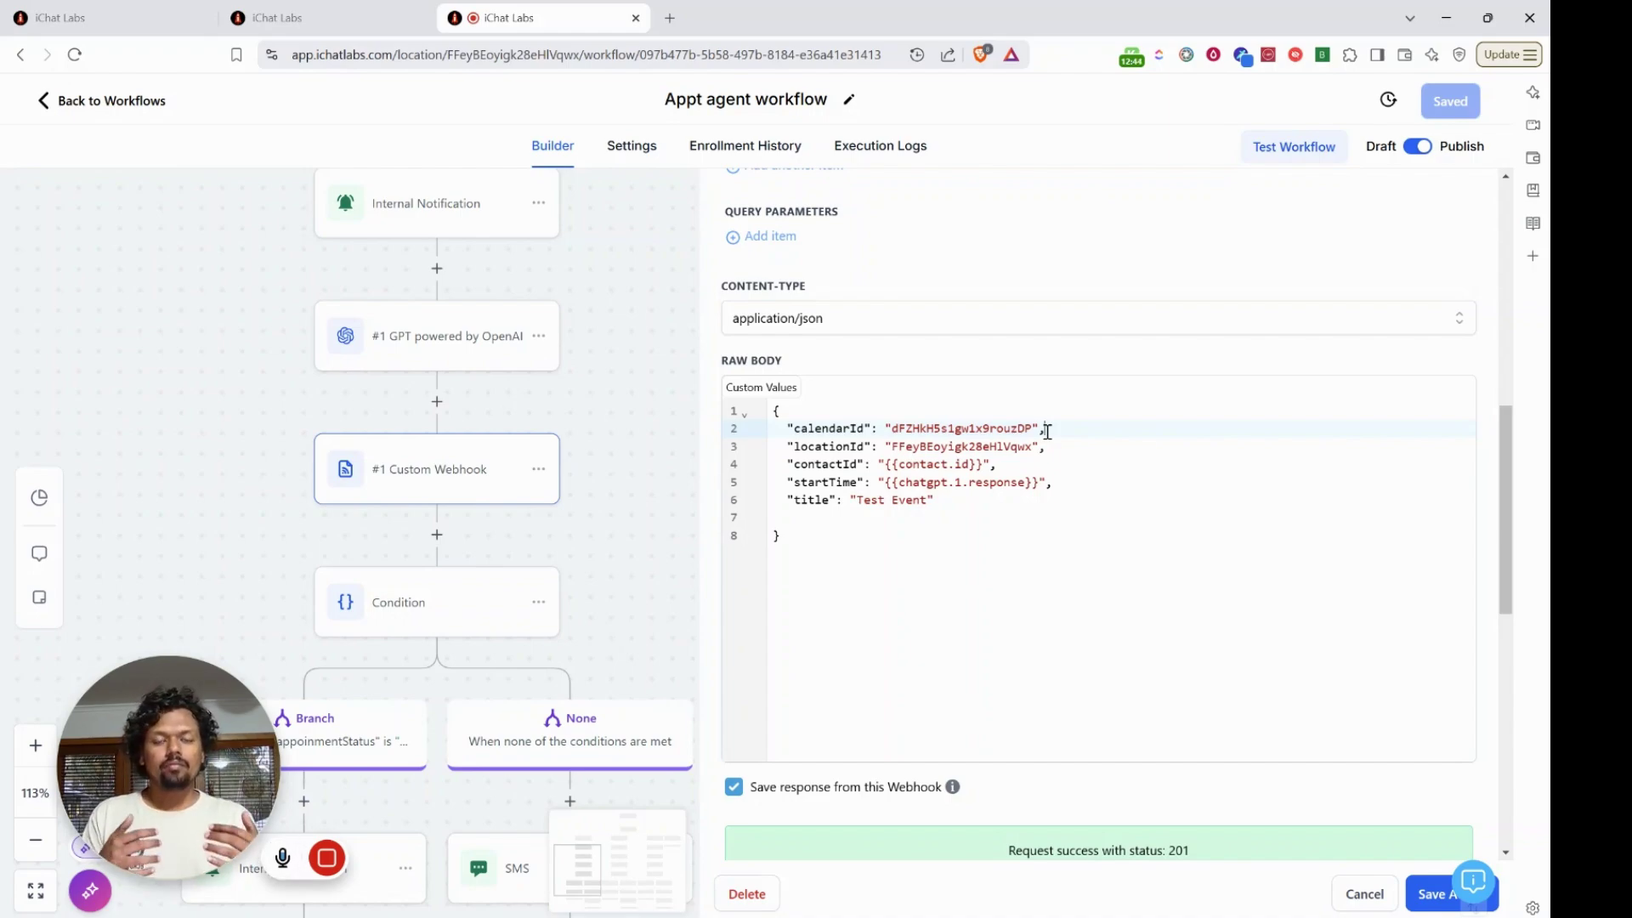
Trace the first executive's branch down to the #1 Custom Webhook and highlight the calendarId value in its raw body
{"action": "scroll", "coordinate": [535, 242], "scroll_direction": "up", "scroll_amount": 5}
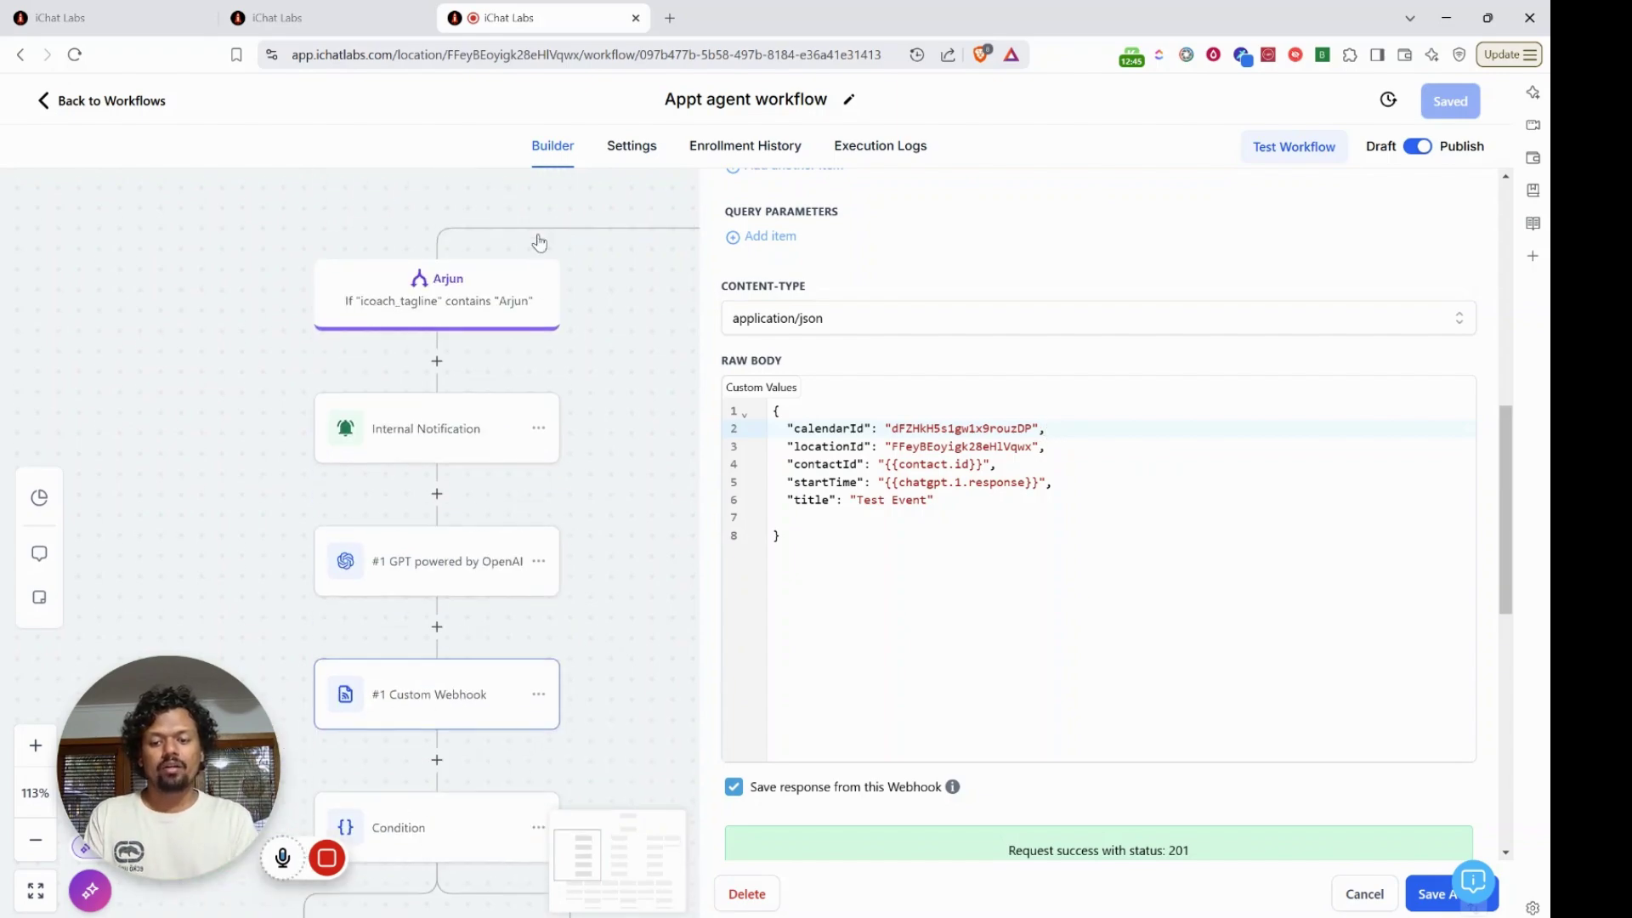
{"action": "scroll", "coordinate": [462, 313], "scroll_direction": "down", "scroll_amount": 1}
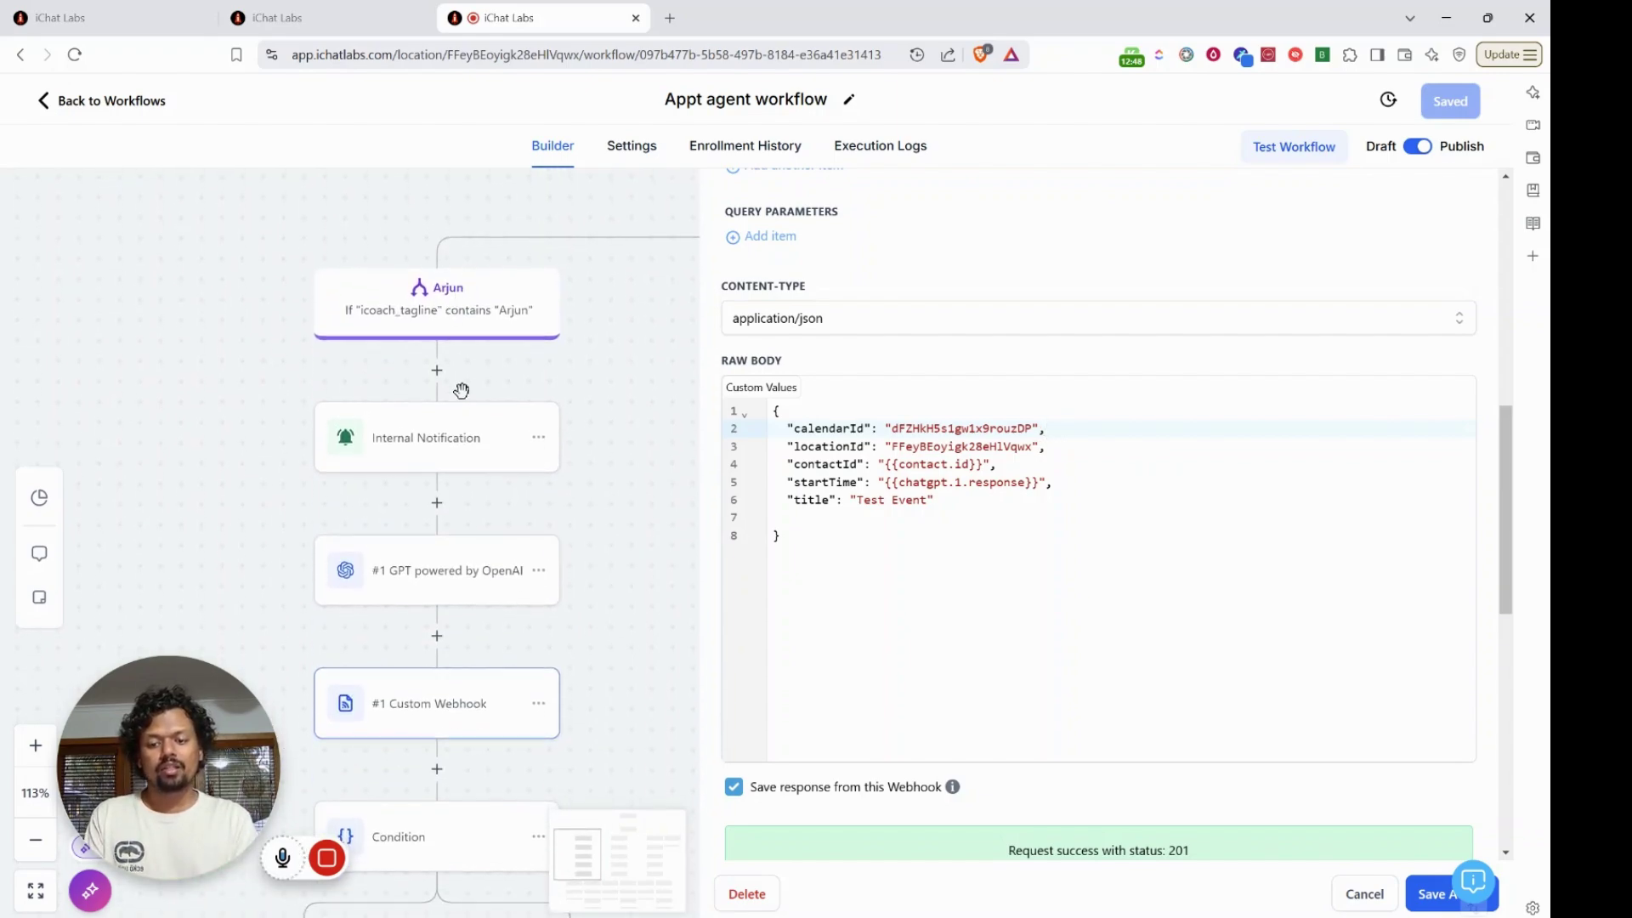
{"action": "scroll", "coordinate": [510, 425], "scroll_direction": "down", "scroll_amount": 3}
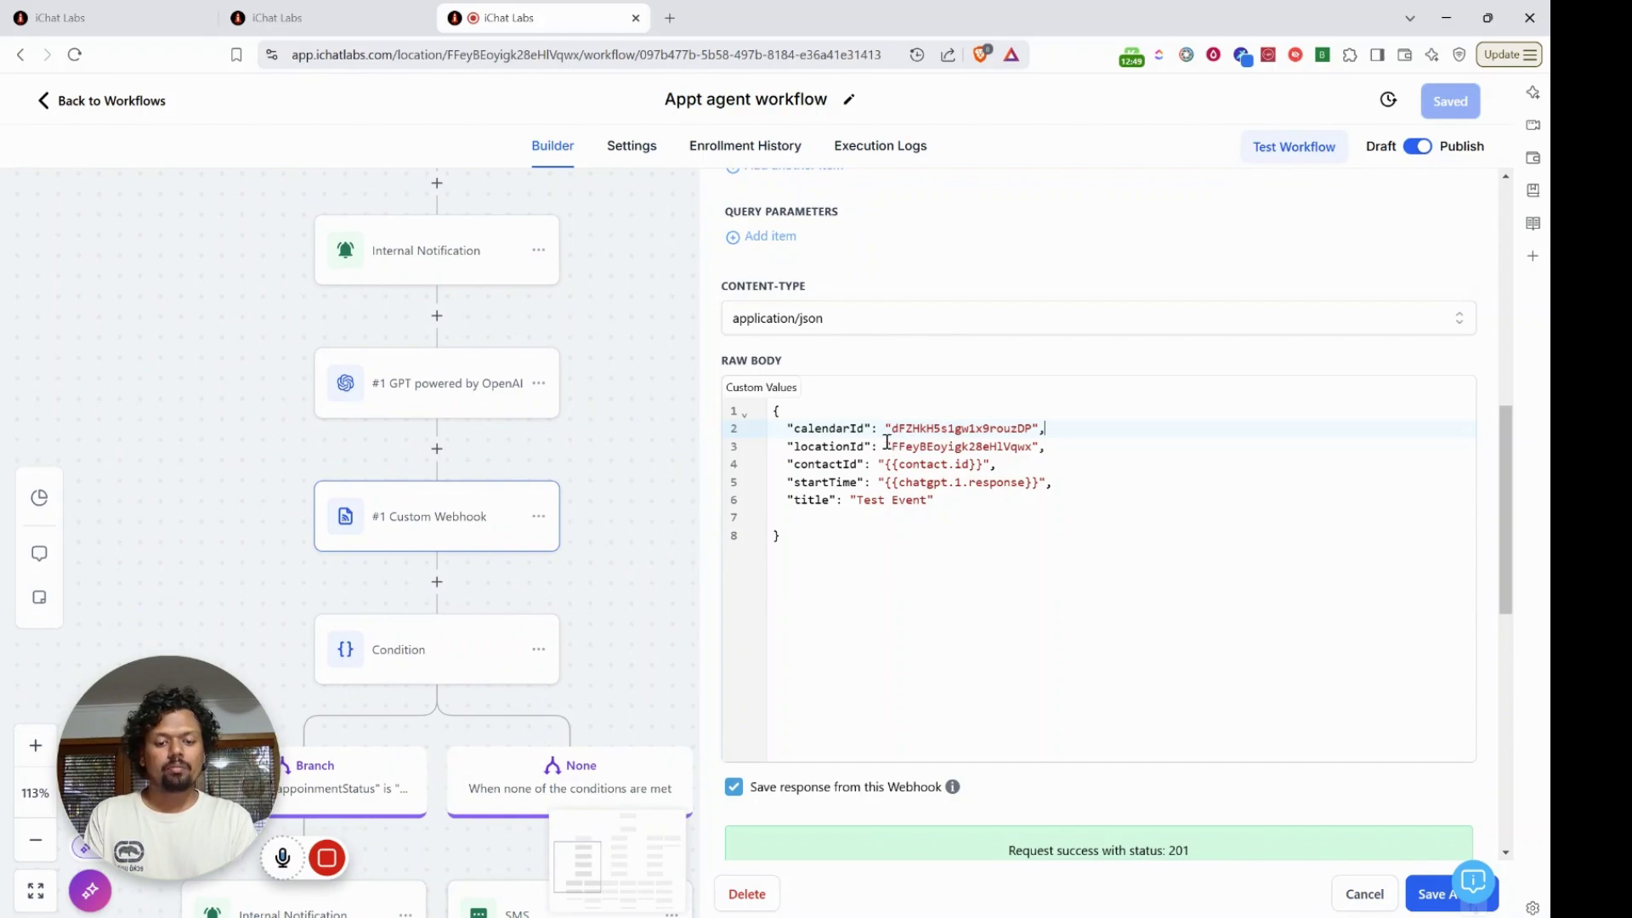
{"action": "left_click_drag", "start_coordinate": [891, 429], "coordinate": [1030, 431]}
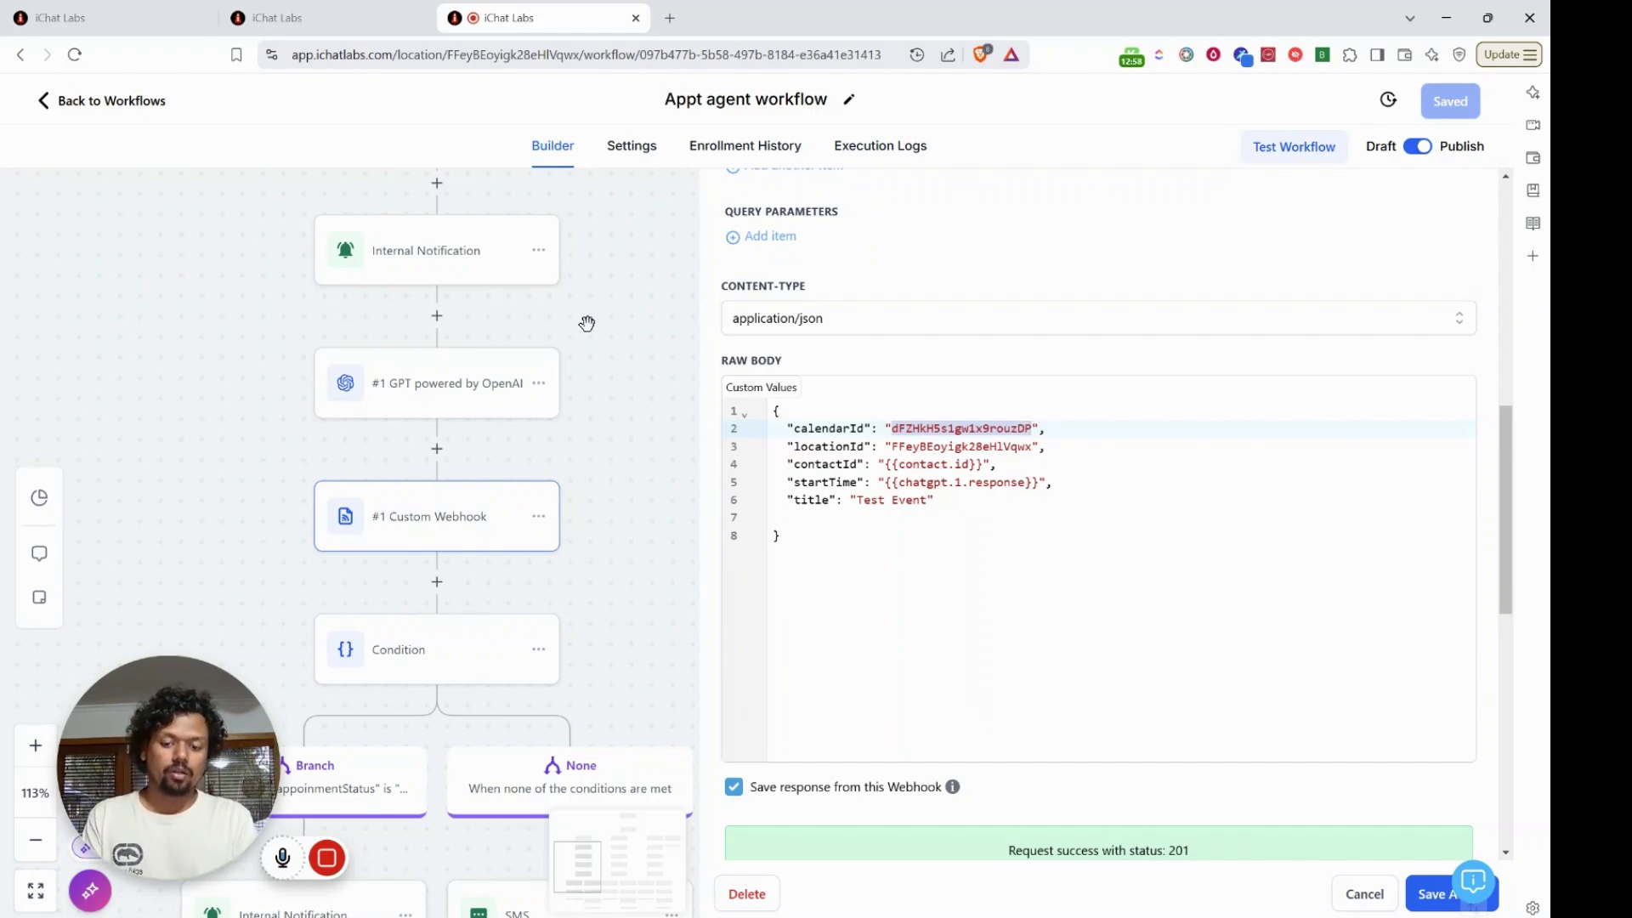
Open the #2 Custom Webhook in the second executive's branch and review its raw body and request settings
{"action": "left_click_drag", "start_coordinate": [588, 318], "coordinate": [218, 331]}
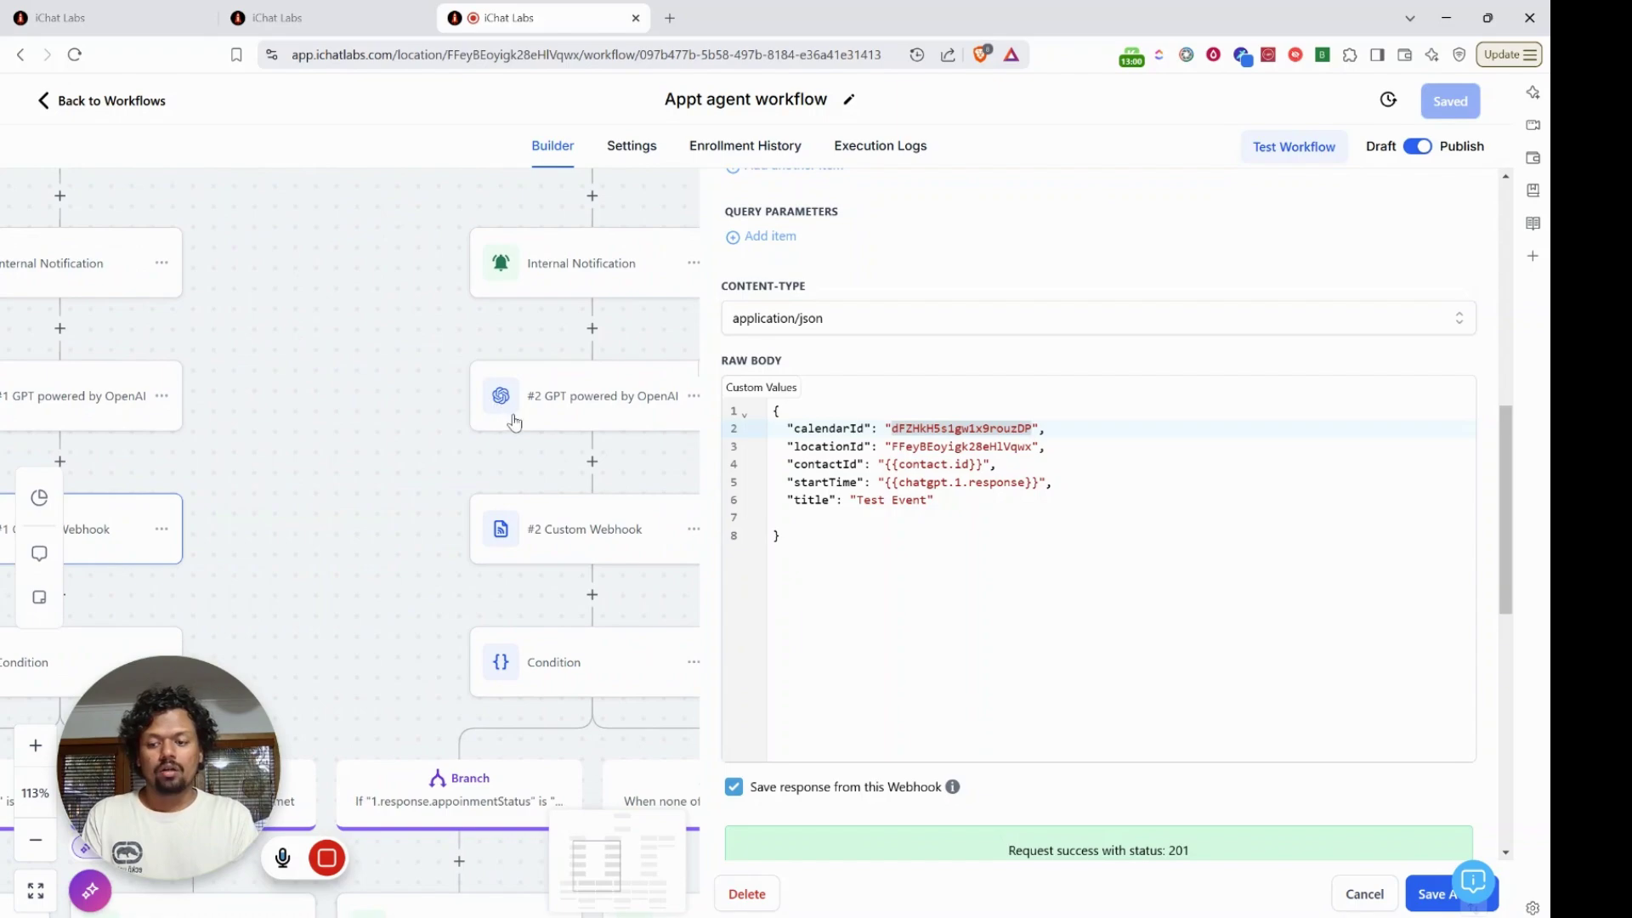
{"action": "left_click", "coordinate": [569, 552]}
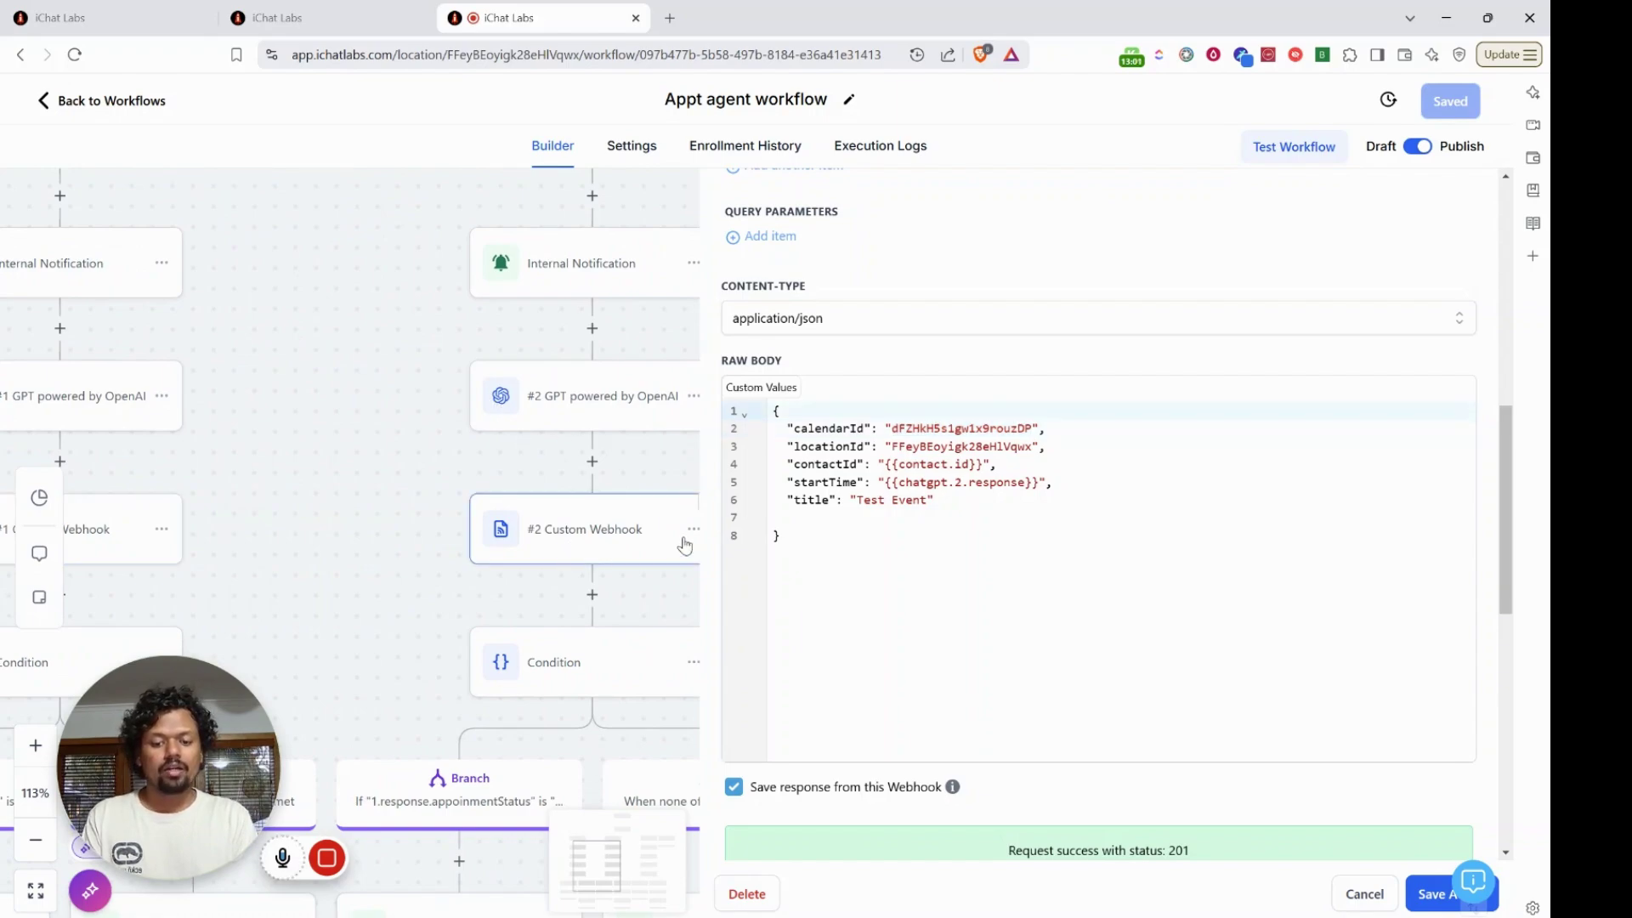
{"action": "left_click_drag", "start_coordinate": [415, 411], "coordinate": [292, 313]}
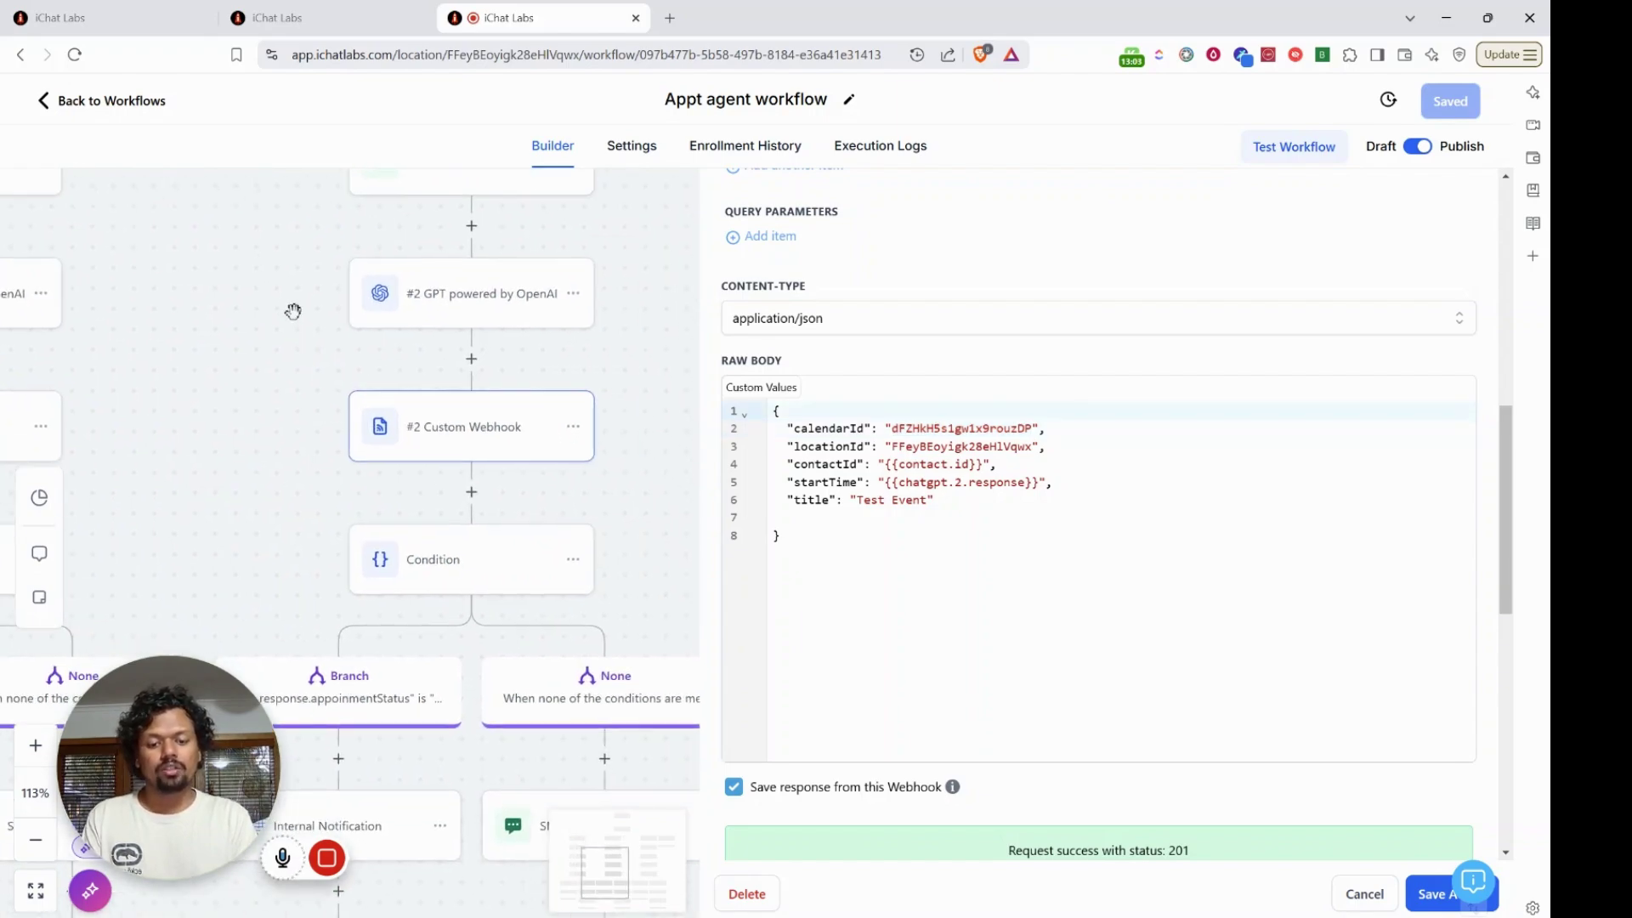
{"action": "left_click", "coordinate": [571, 327]}
{"action": "left_click", "coordinate": [521, 427]}
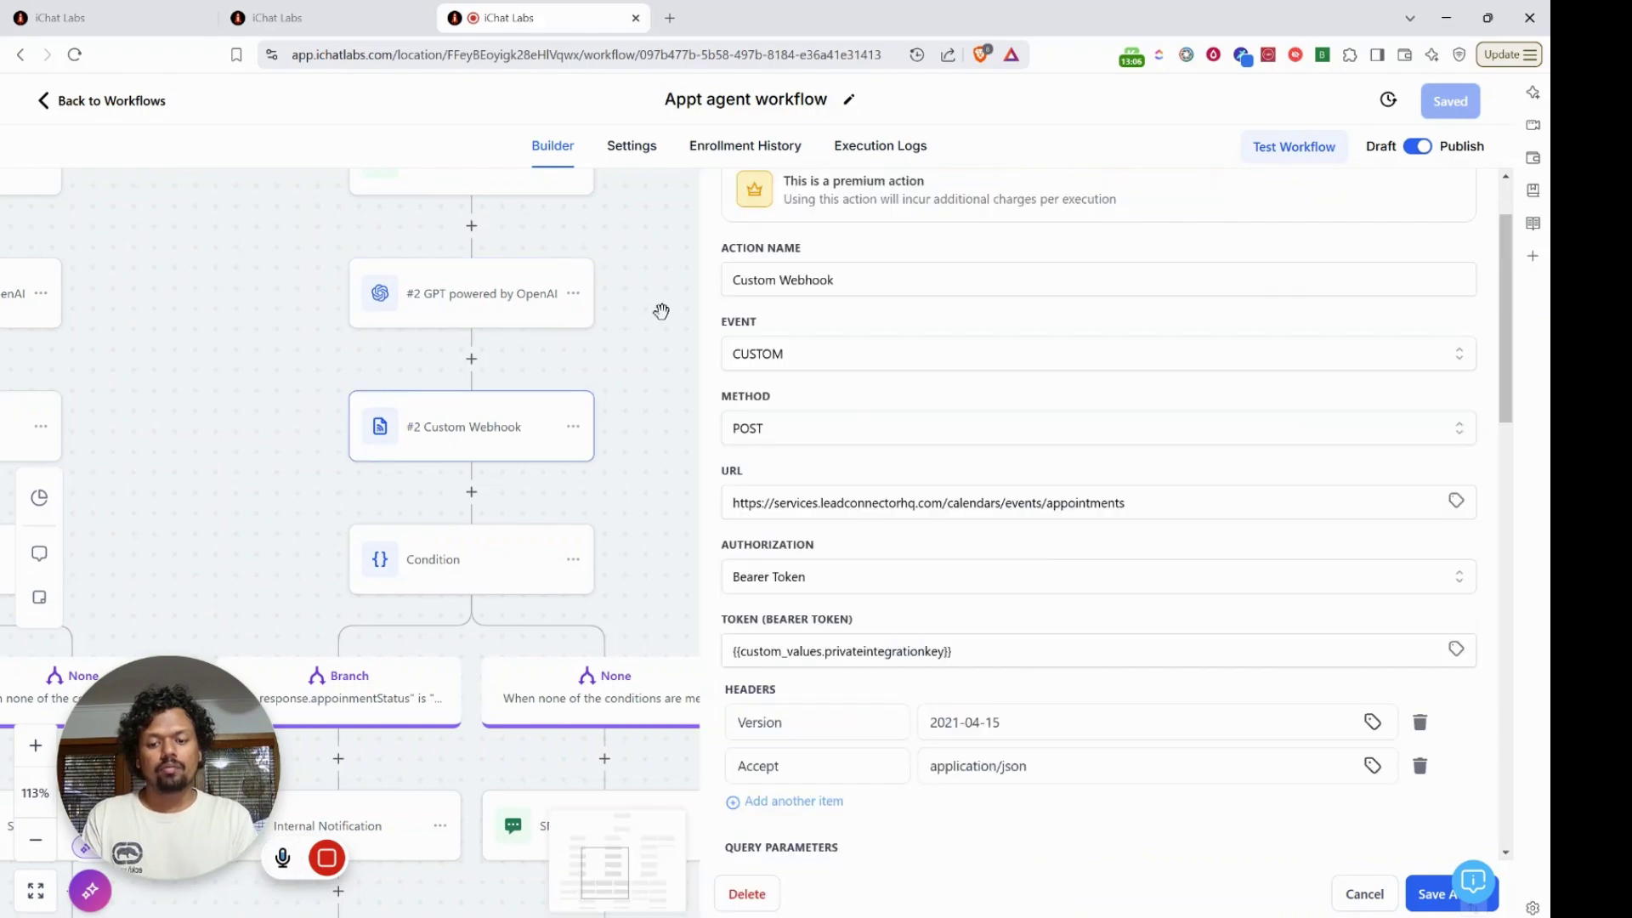
Check which executive branch leads to the #2 Custom Webhook and highlight the calendarId value in its raw body
{"action": "left_click_drag", "start_coordinate": [653, 292], "coordinate": [557, 606]}
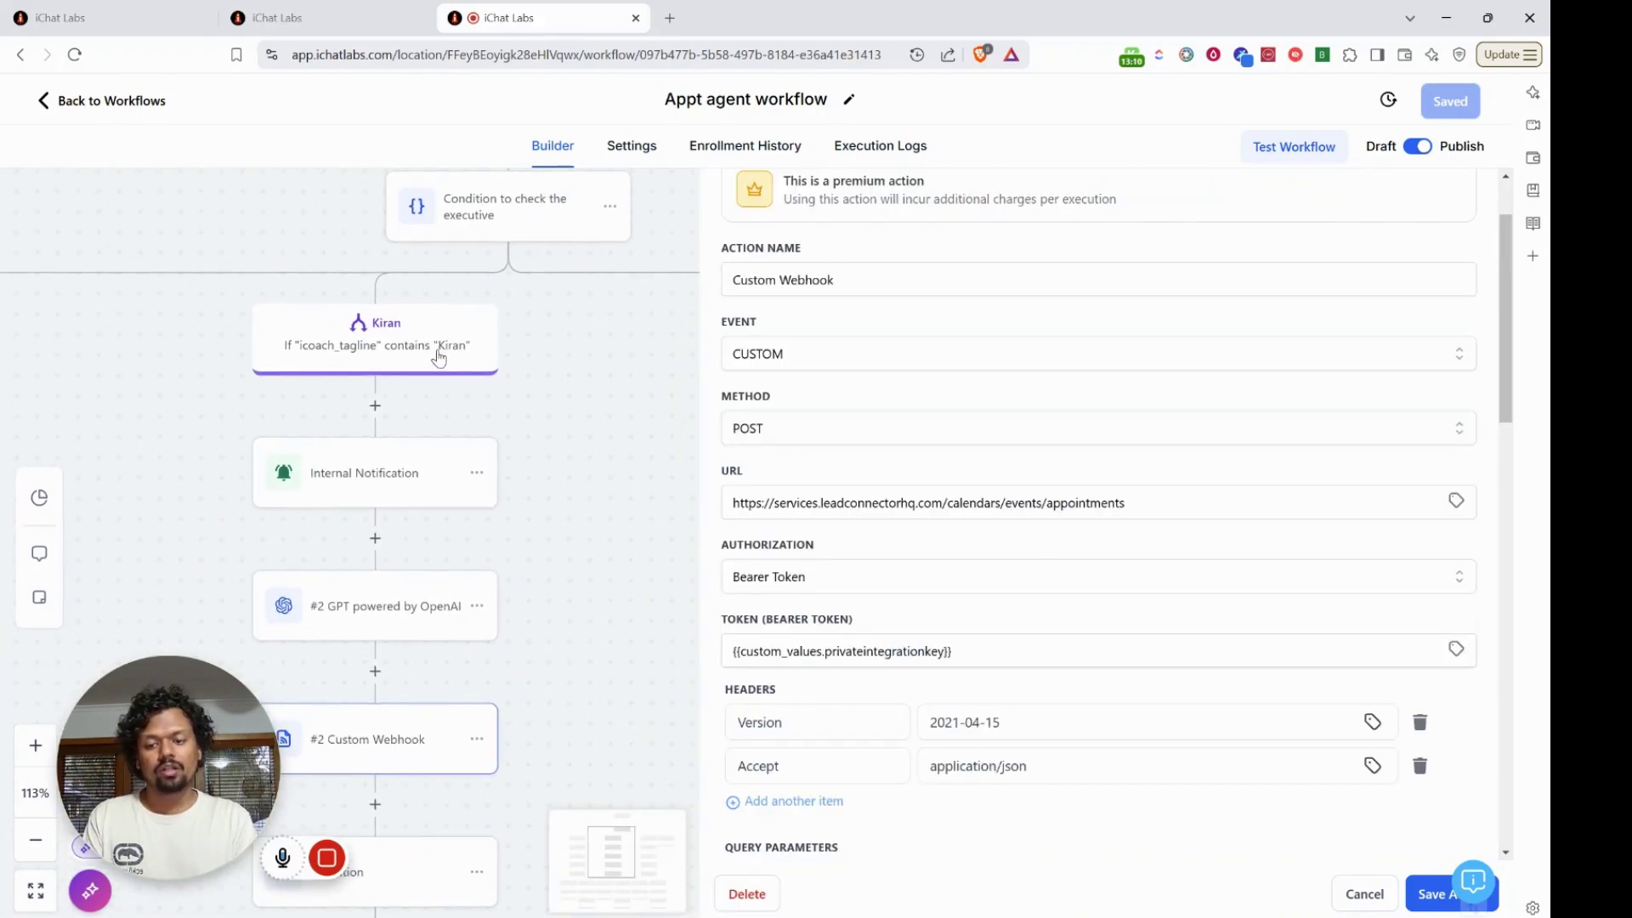
{"action": "left_click_drag", "start_coordinate": [565, 451], "coordinate": [617, 322]}
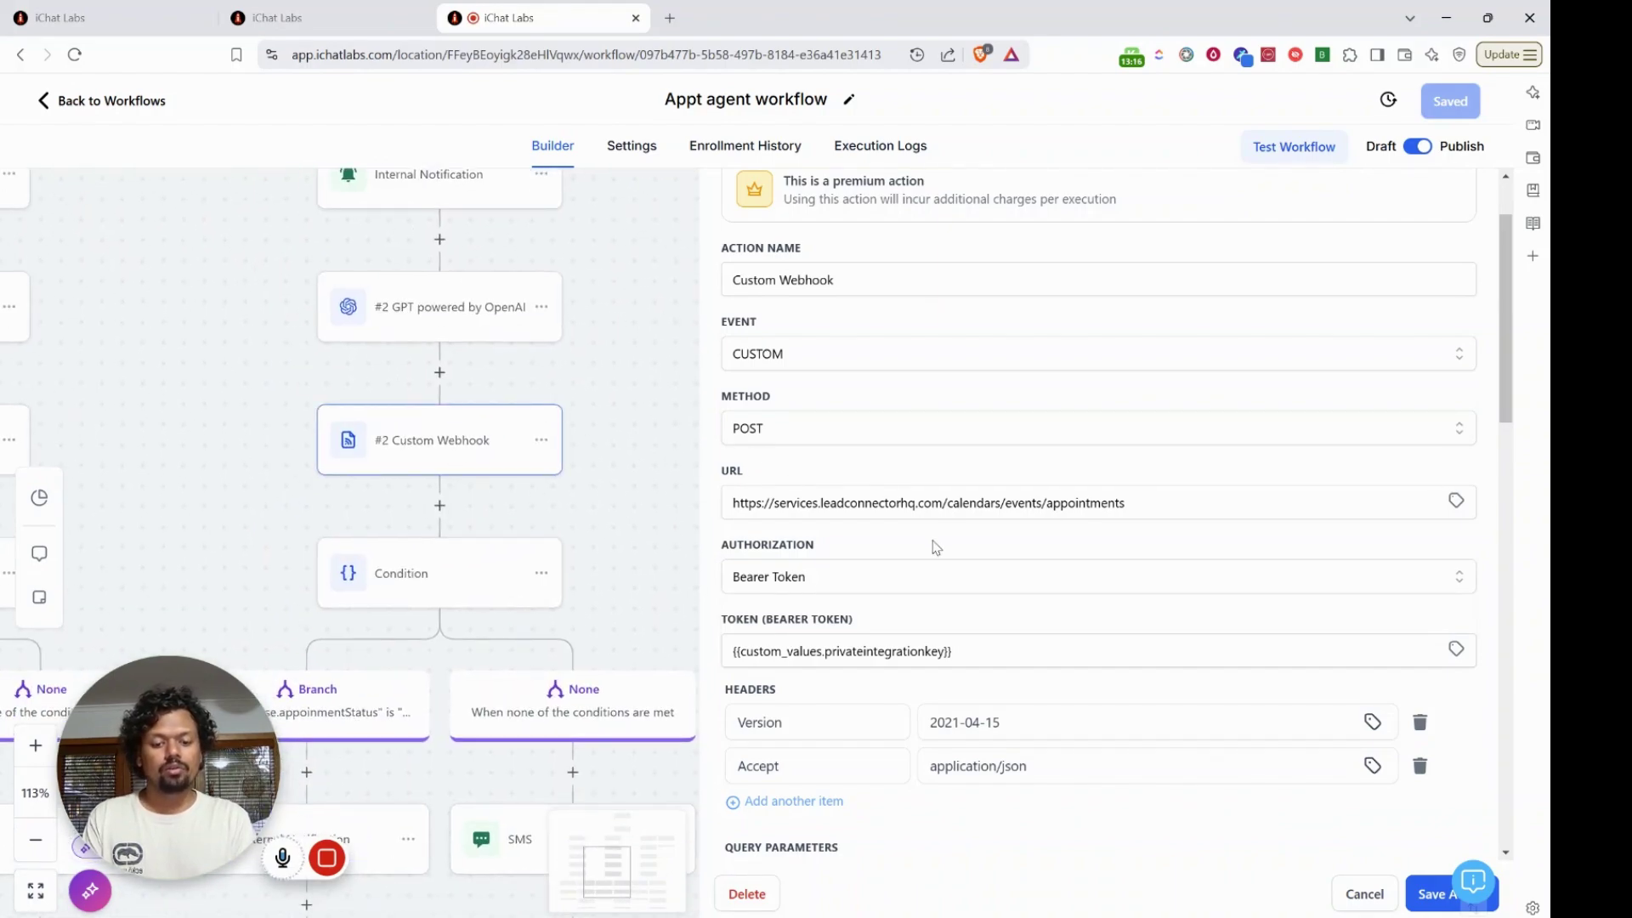
{"action": "scroll", "coordinate": [935, 546], "scroll_direction": "down", "scroll_amount": 5}
{"action": "scroll", "coordinate": [935, 547], "scroll_direction": "down", "scroll_amount": 1}
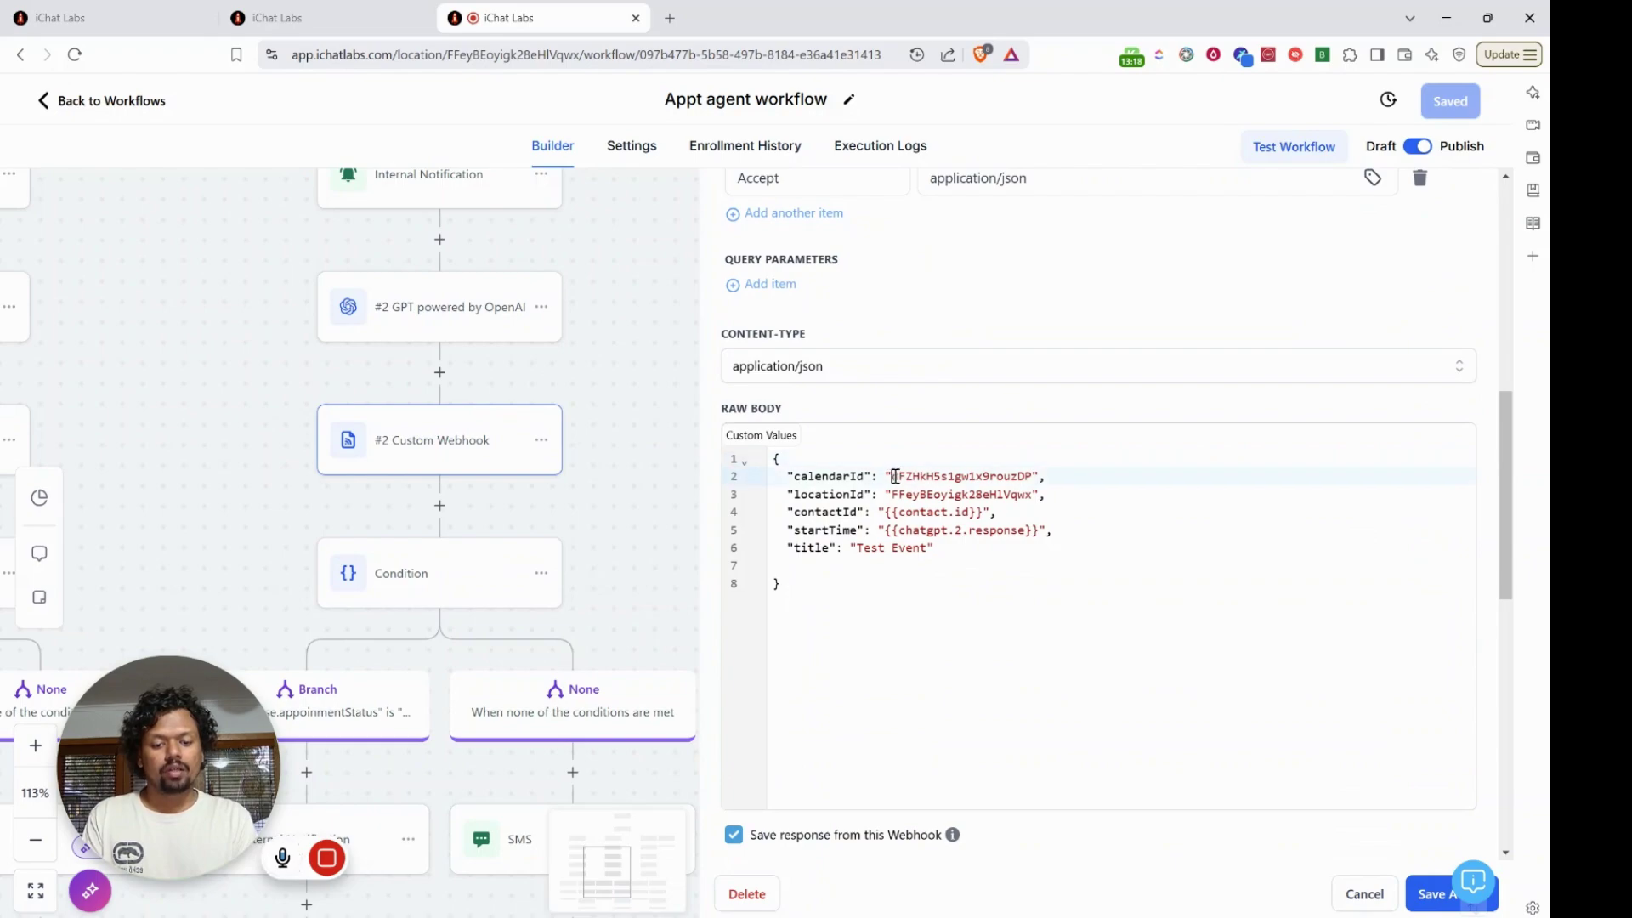
{"action": "left_click_drag", "start_coordinate": [891, 477], "coordinate": [1031, 481]}
{"action": "left_click", "coordinate": [1105, 542]}
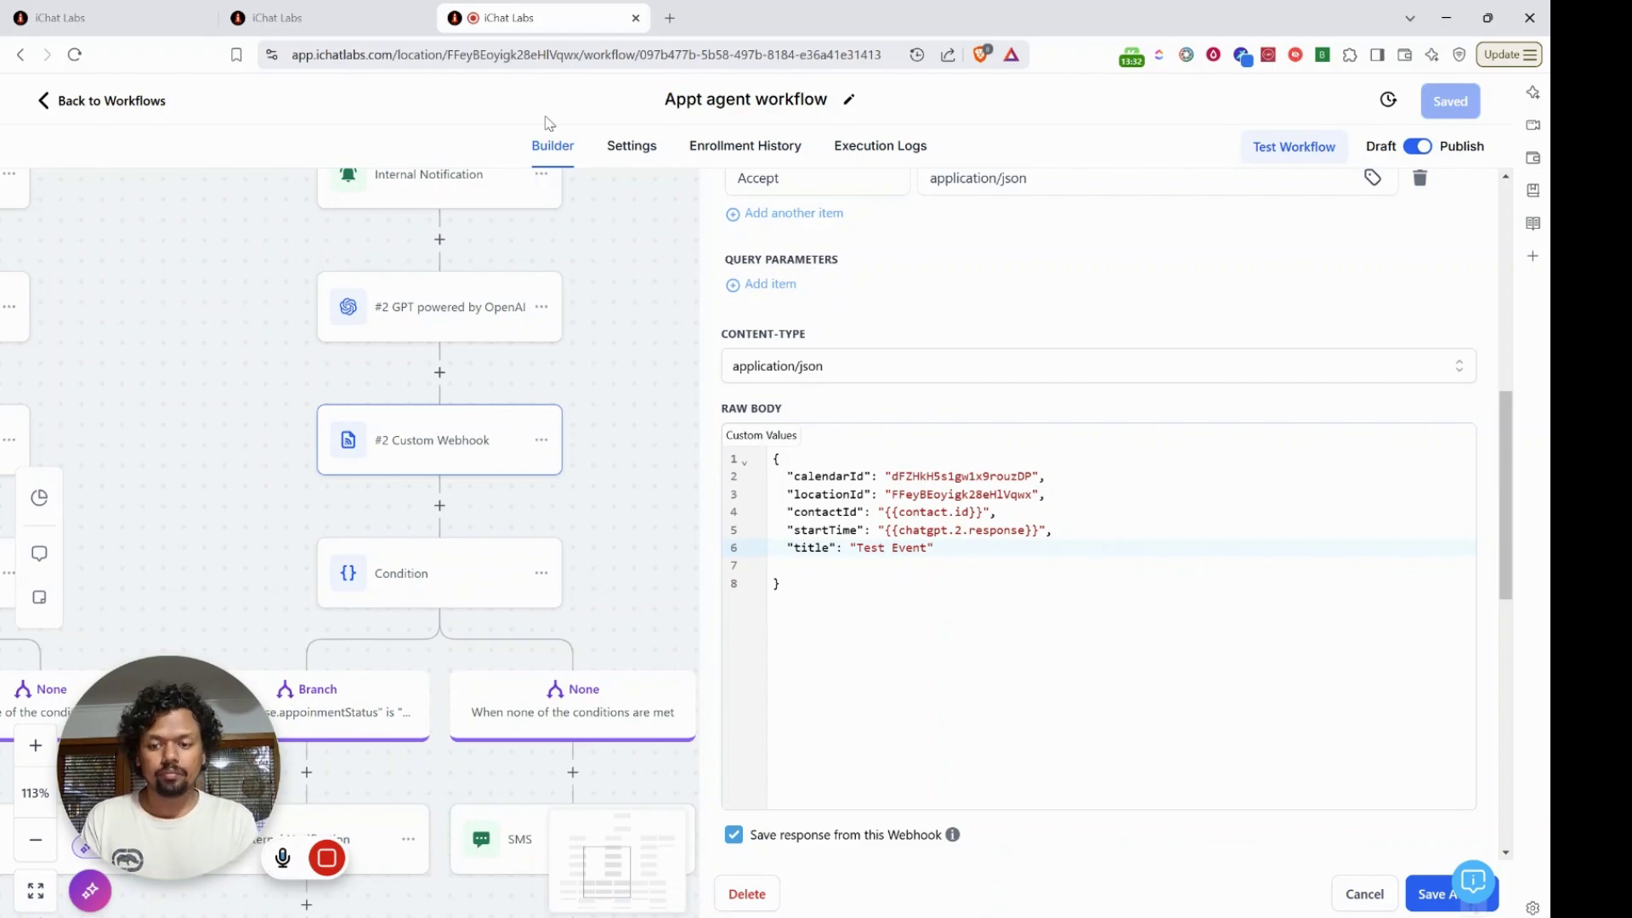
Visit the voice agent's goals page for a test call, then return to the Appt agent workflow and open its execution logs
{"action": "left_click", "coordinate": [288, 10]}
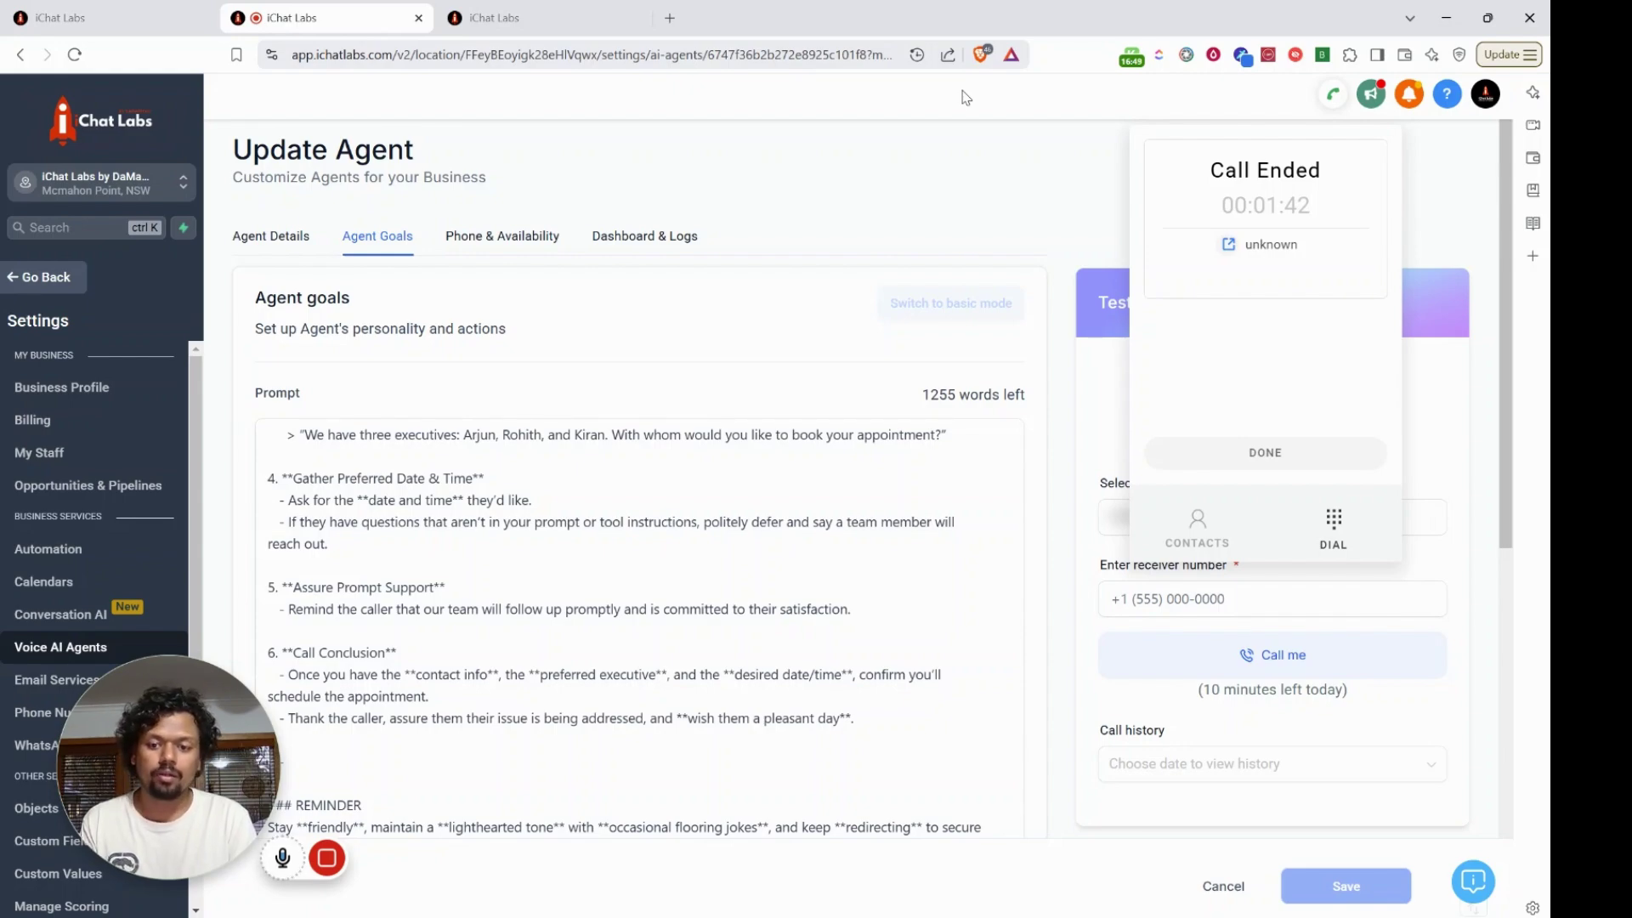
{"action": "left_click", "coordinate": [553, 17]}
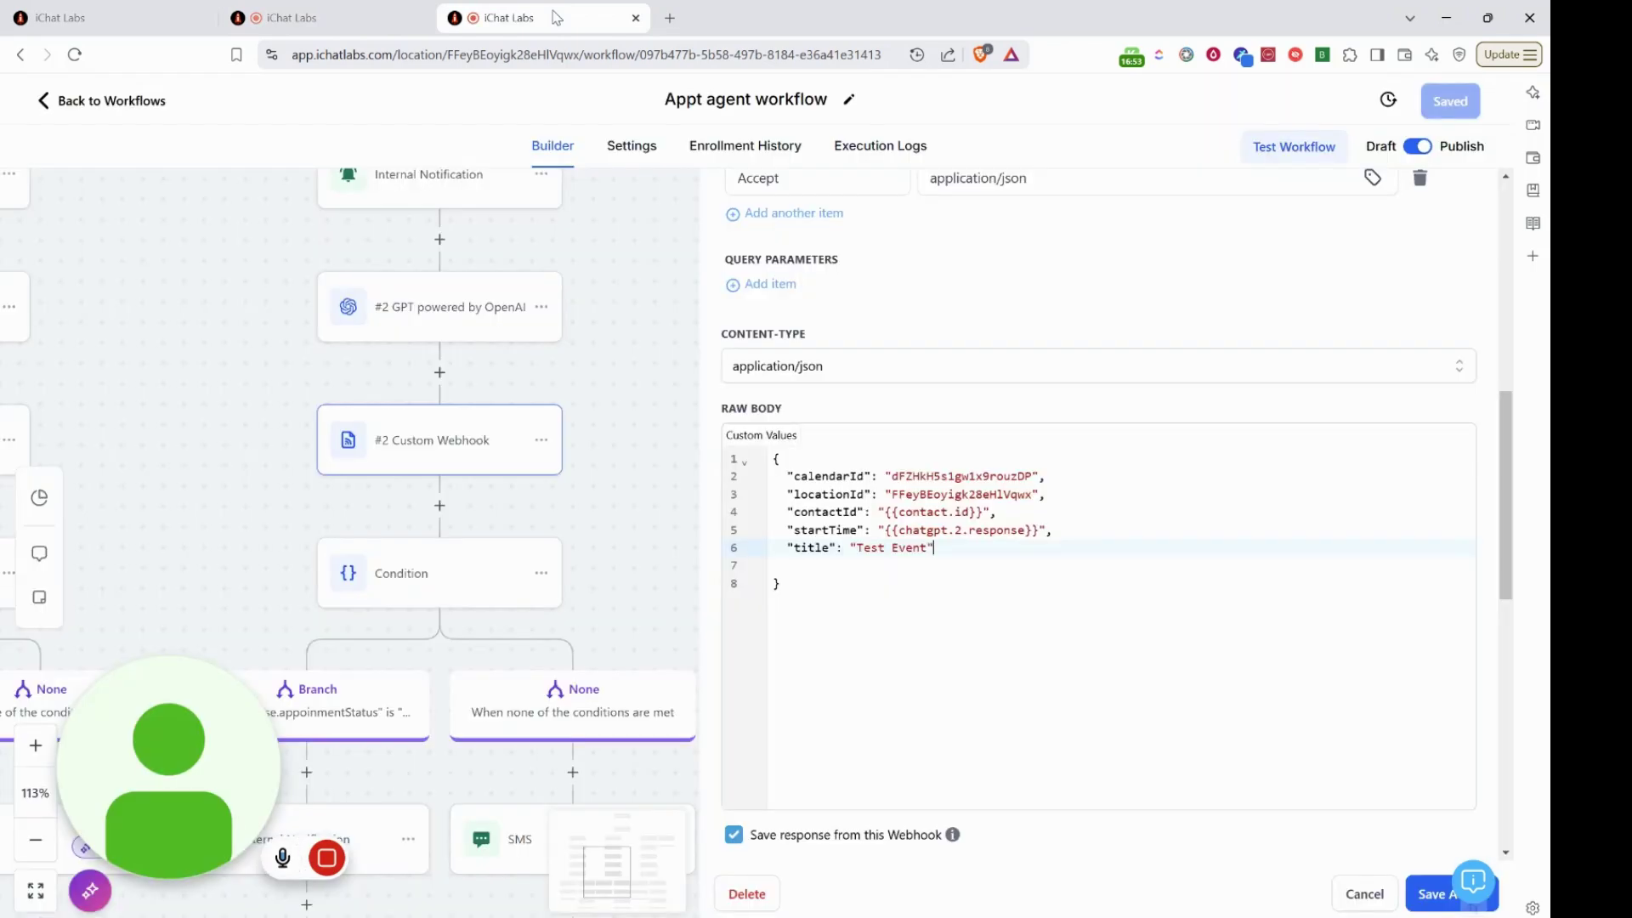
{"action": "left_click", "coordinate": [878, 148]}
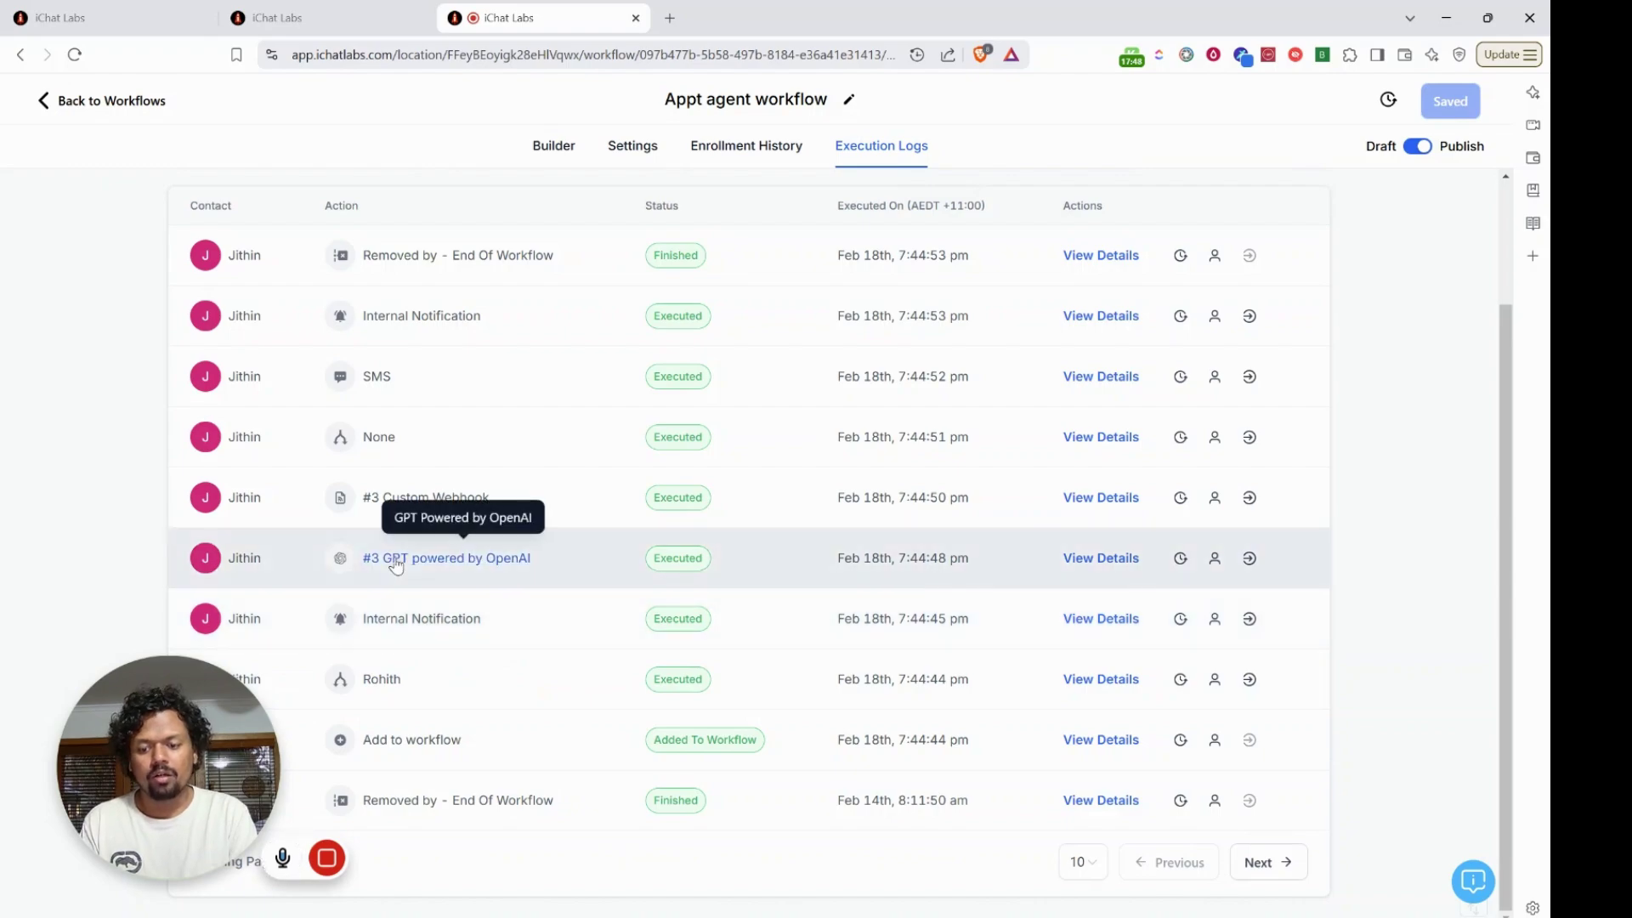
View the event details of the #3 GPT powered by OpenAI log entry, highlight the date and time in its response, and close them
{"action": "left_click", "coordinate": [1102, 559]}
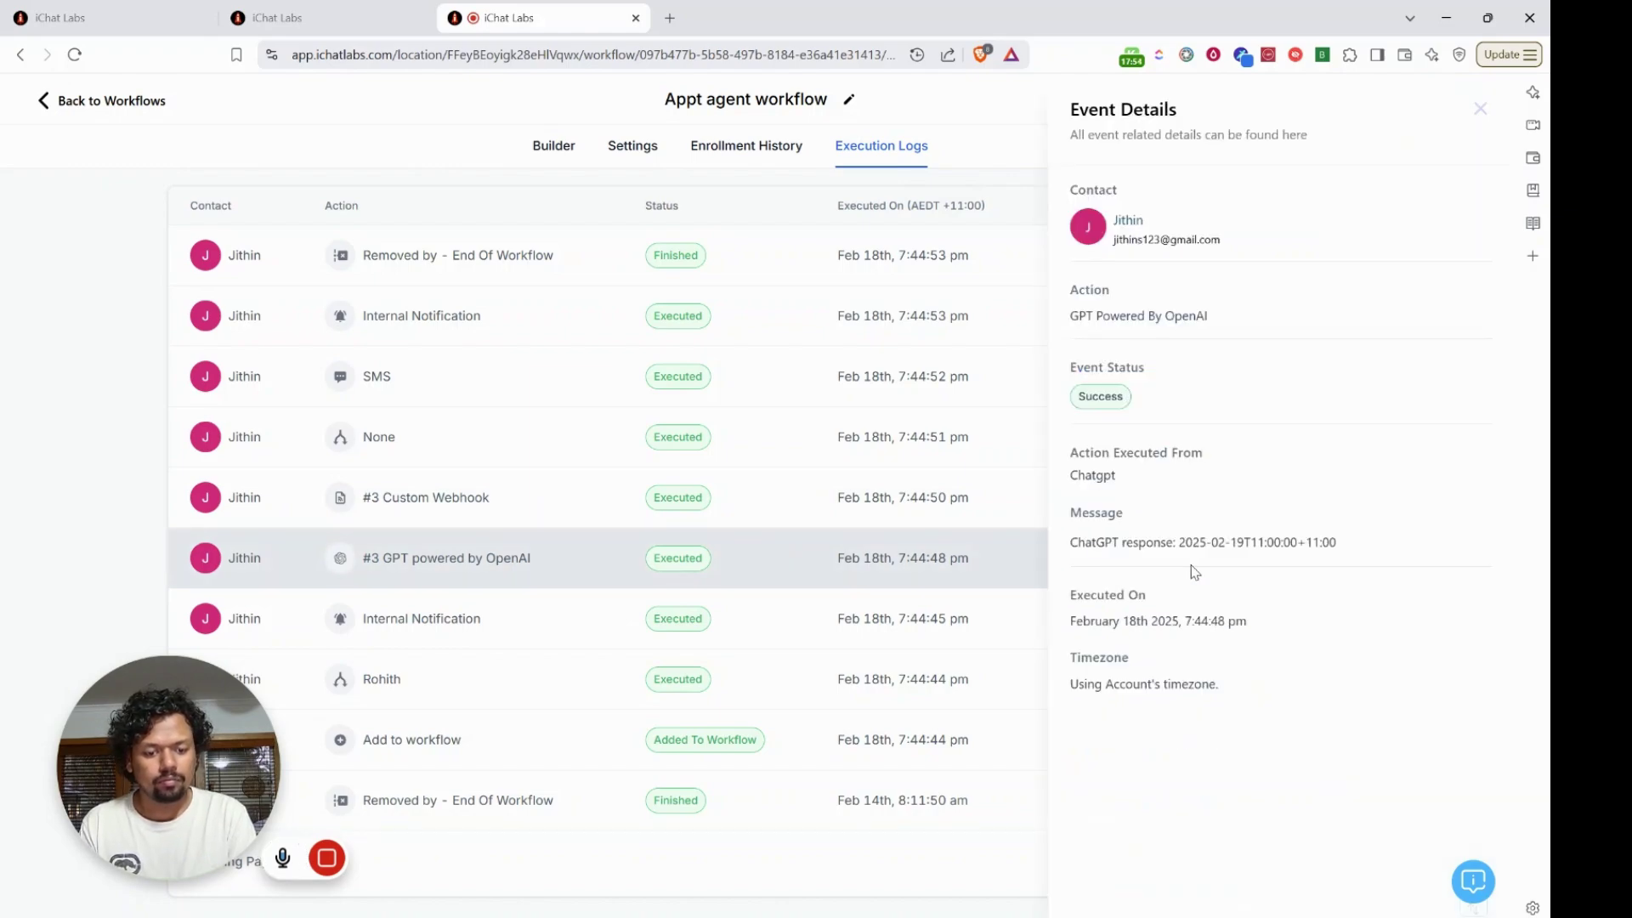
{"action": "left_click_drag", "start_coordinate": [1232, 542], "coordinate": [1352, 552]}
{"action": "left_click", "coordinate": [1352, 552]}
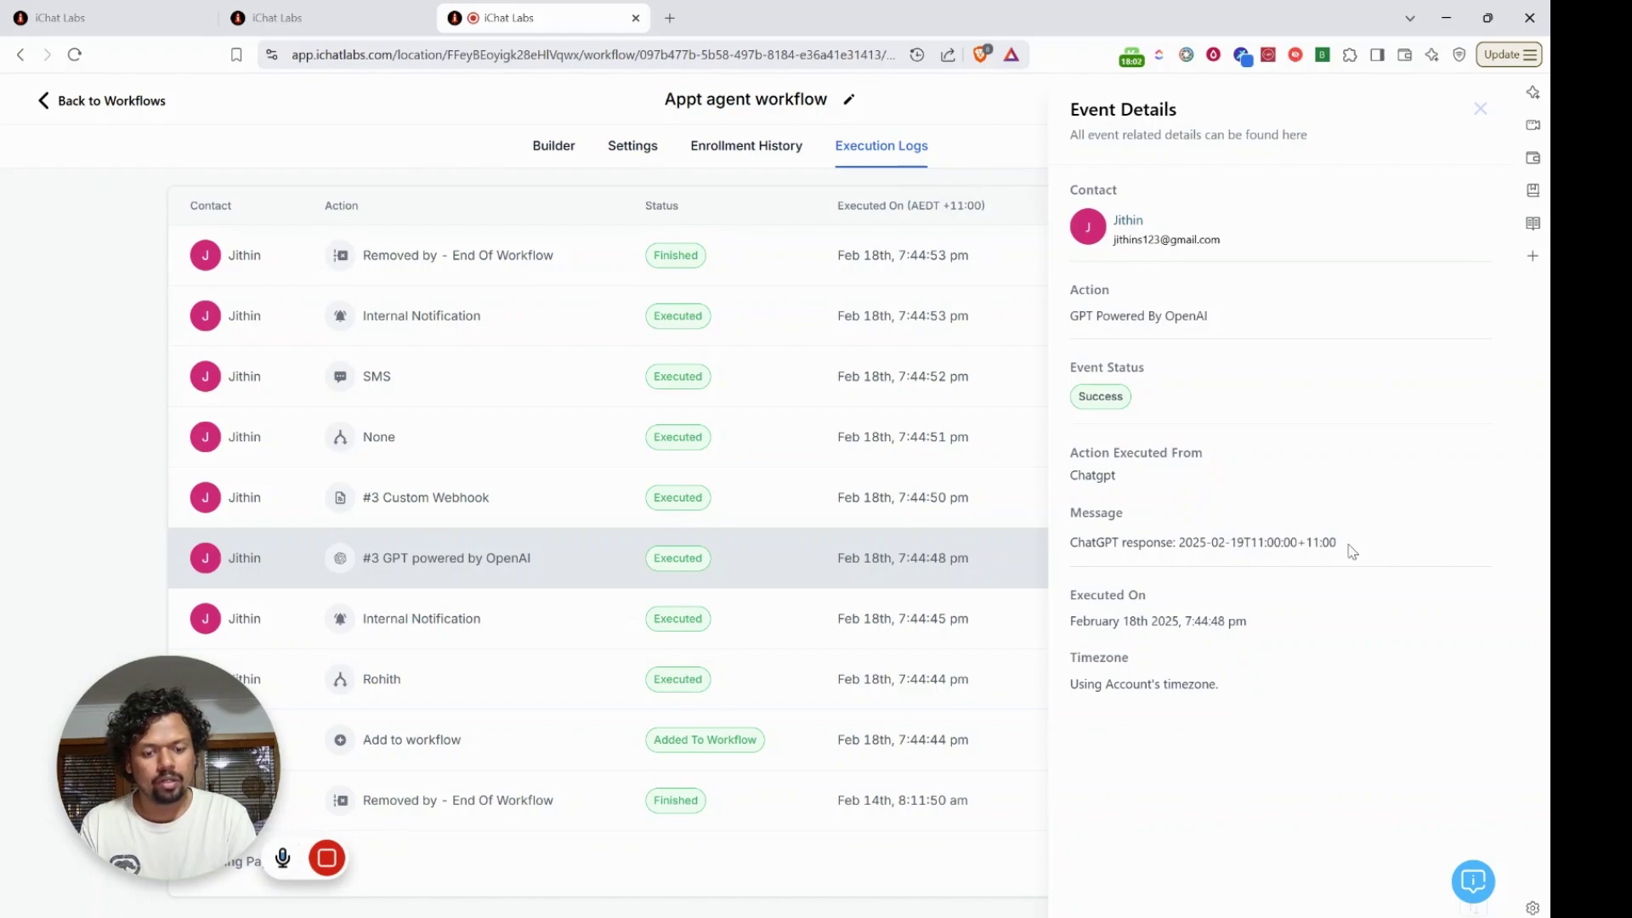
{"action": "double_click", "coordinate": [1249, 541]}
{"action": "left_click", "coordinate": [1272, 540]}
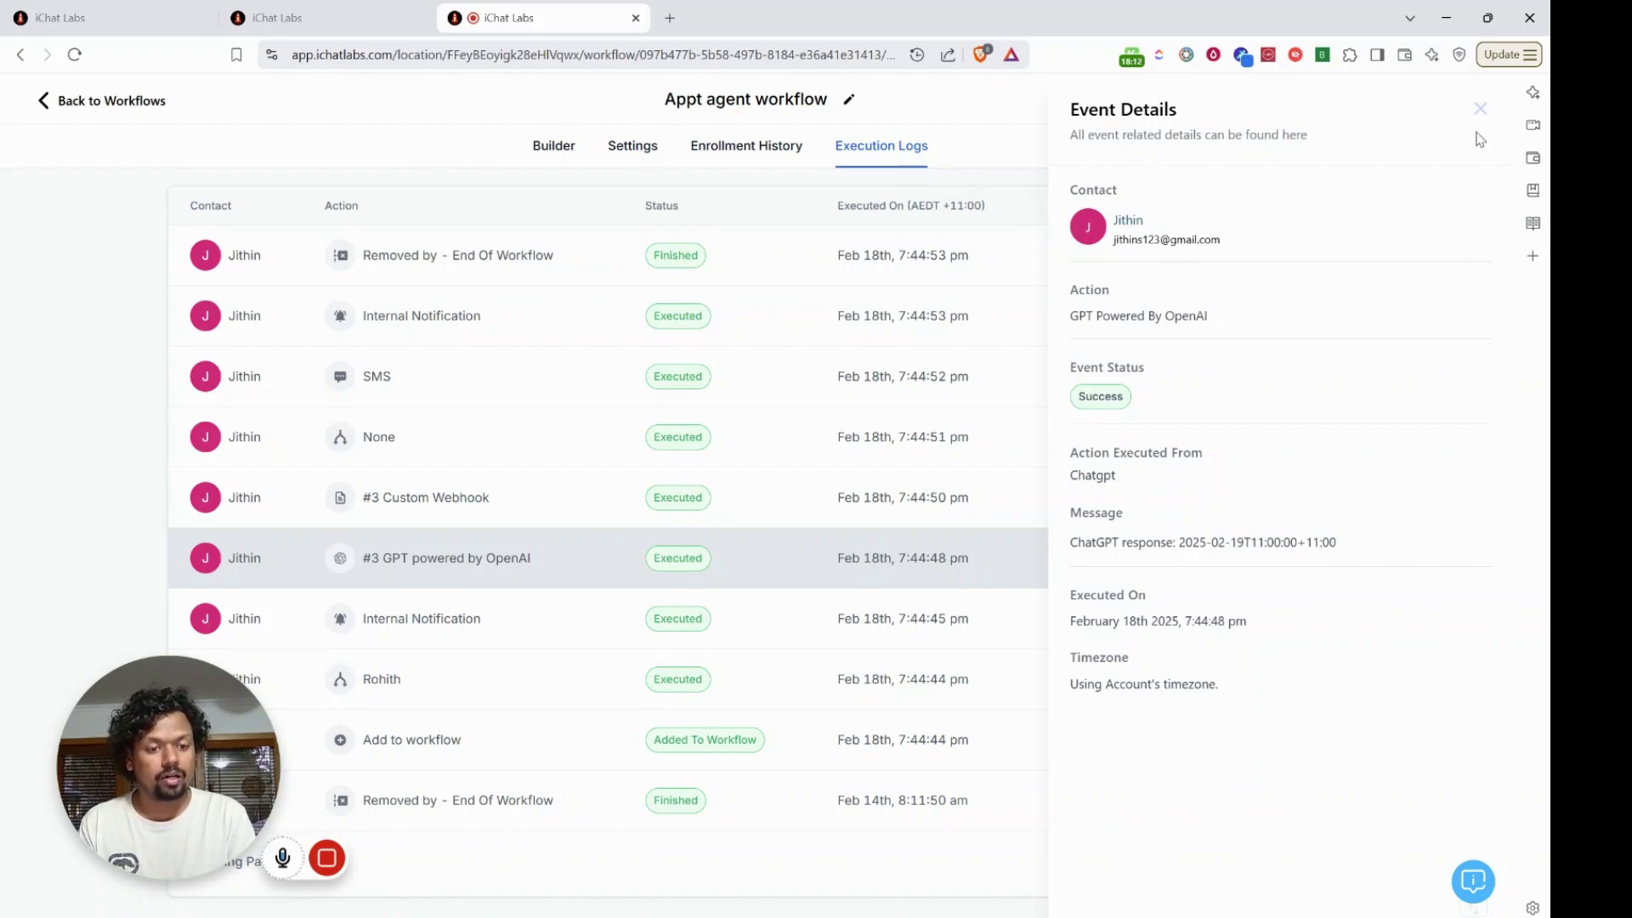
{"action": "left_click", "coordinate": [1480, 108]}
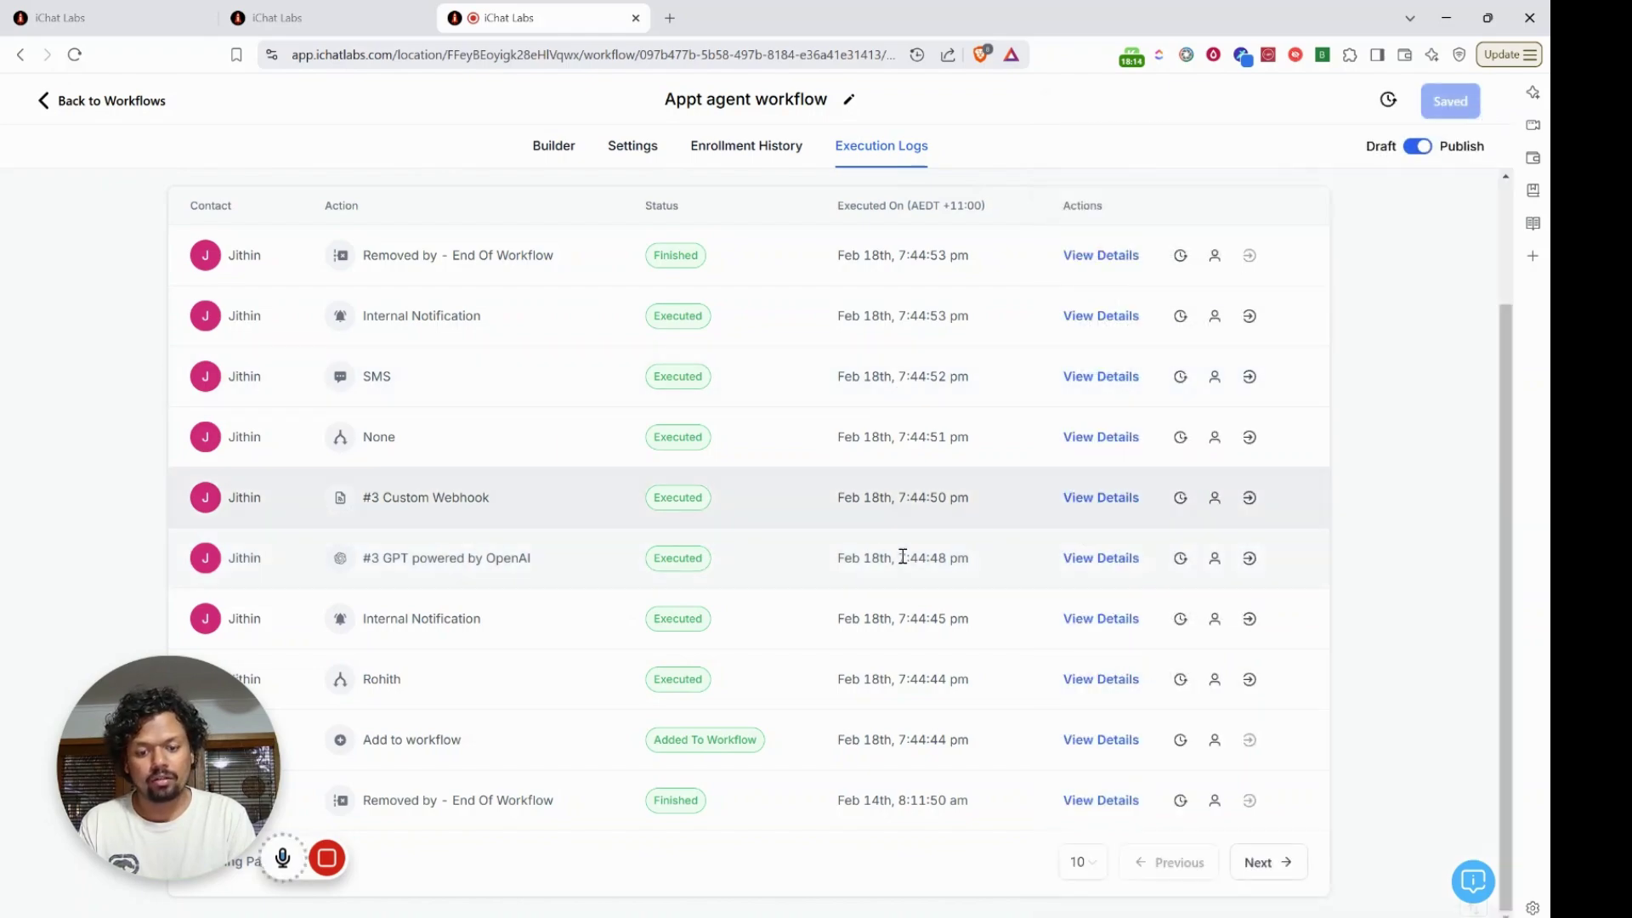
View the event details of the #3 Custom Webhook log entry and highlight the appoinmentStatus value in its message
{"action": "left_click", "coordinate": [1099, 499]}
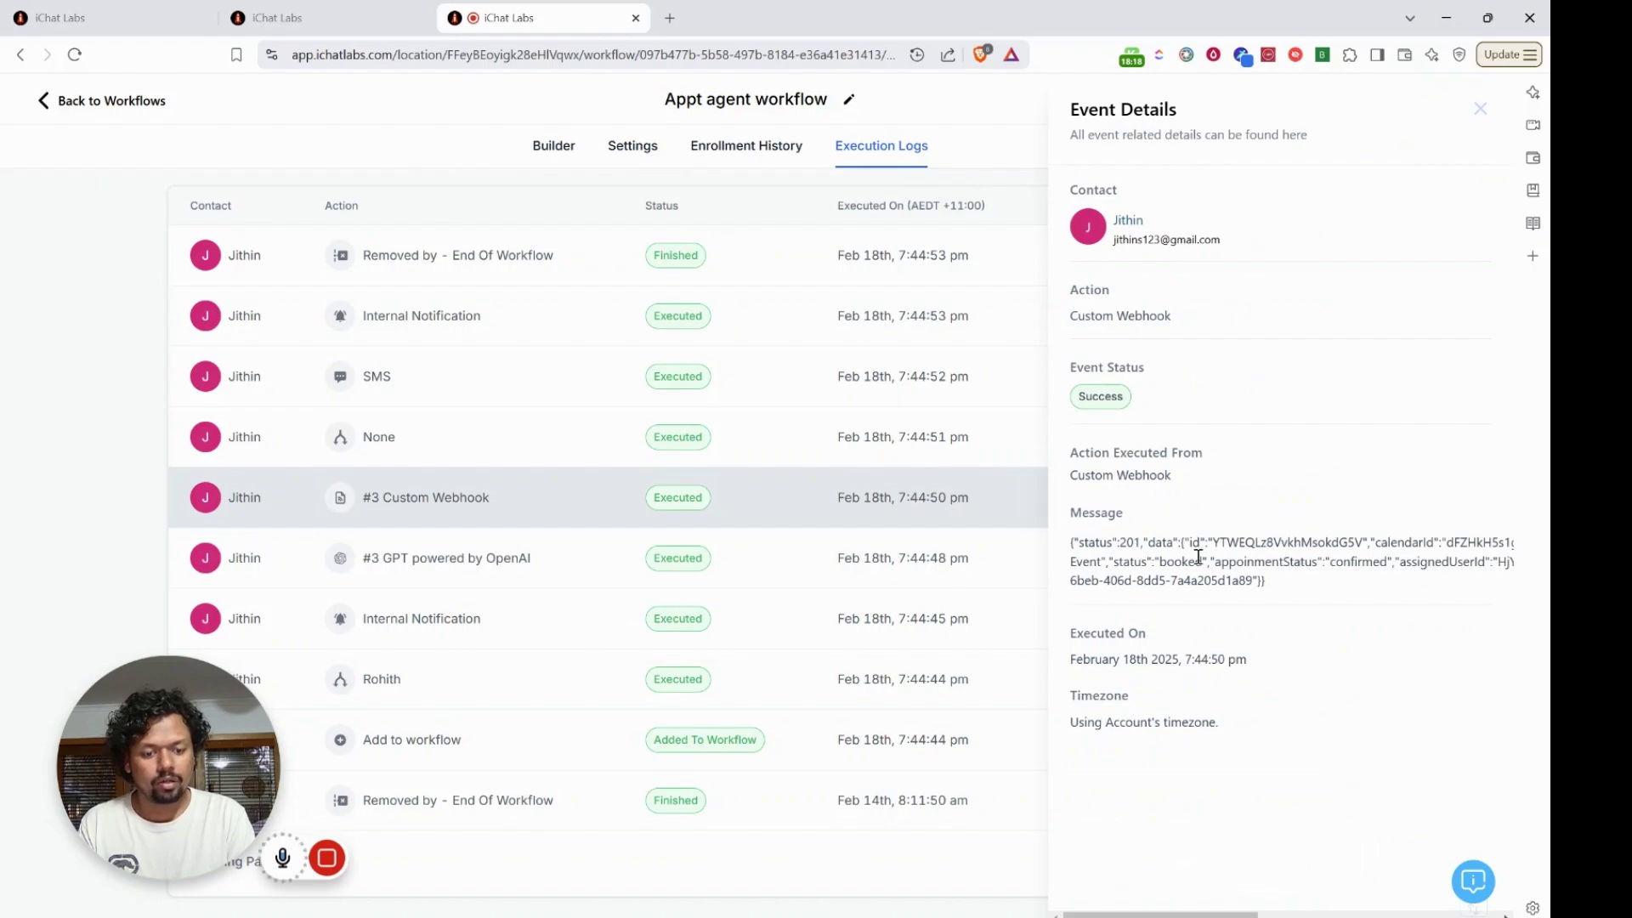
{"action": "left_click_drag", "start_coordinate": [1211, 562], "coordinate": [1395, 570]}
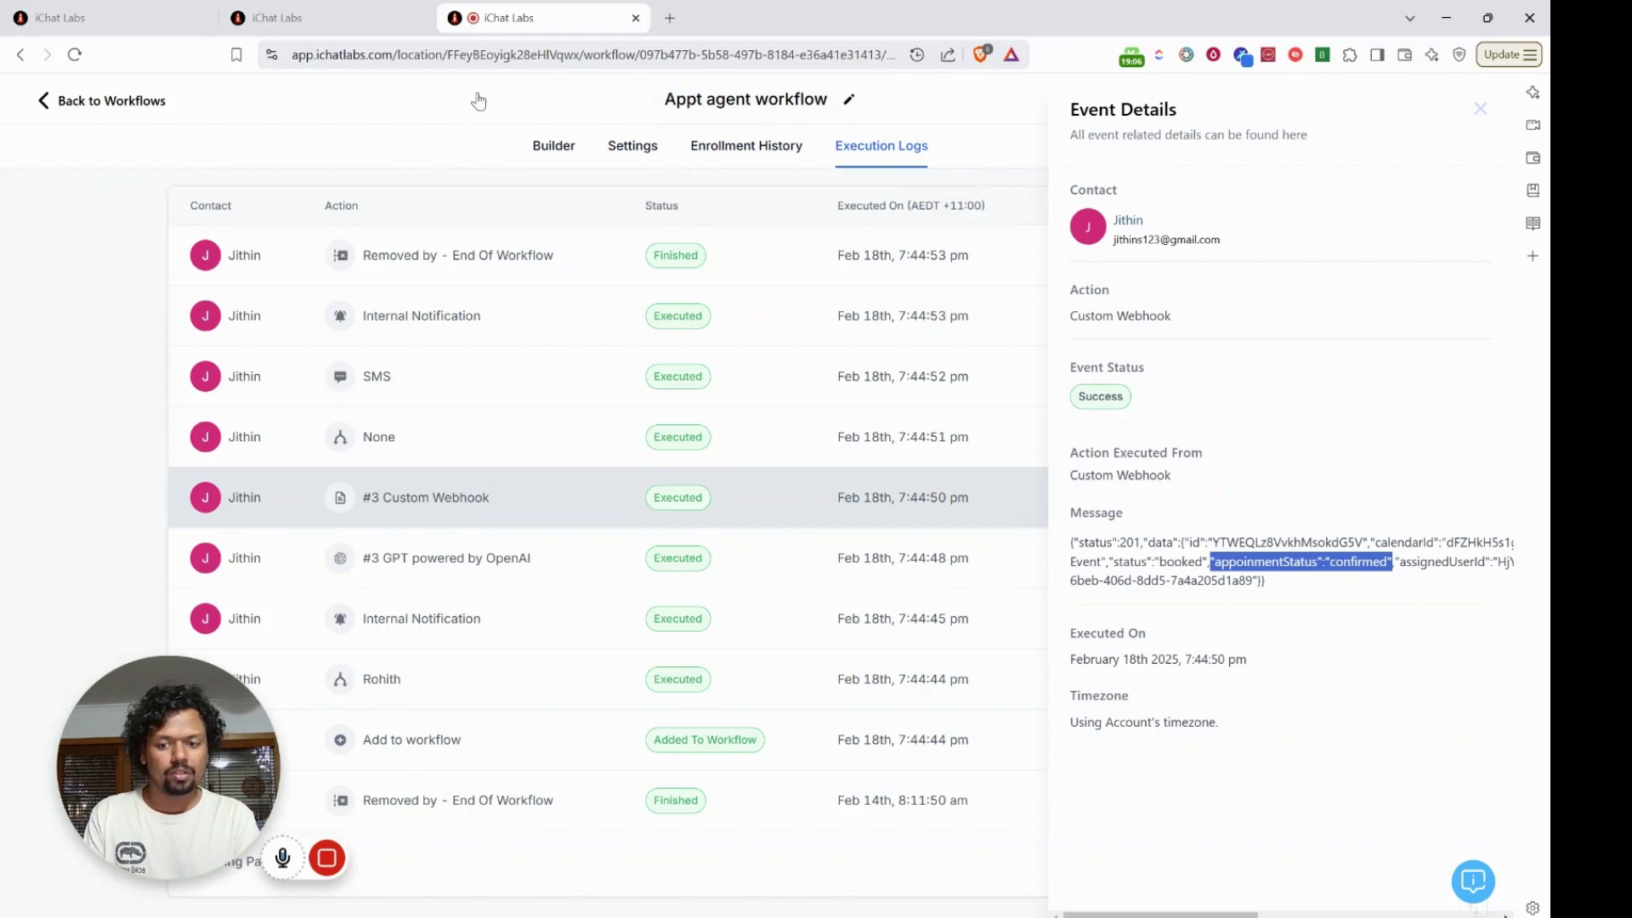
Return to the voice agent's goals page and review its actions, the workflow triggered when a call is completed, and the email notification settings
{"action": "left_click", "coordinate": [328, 18]}
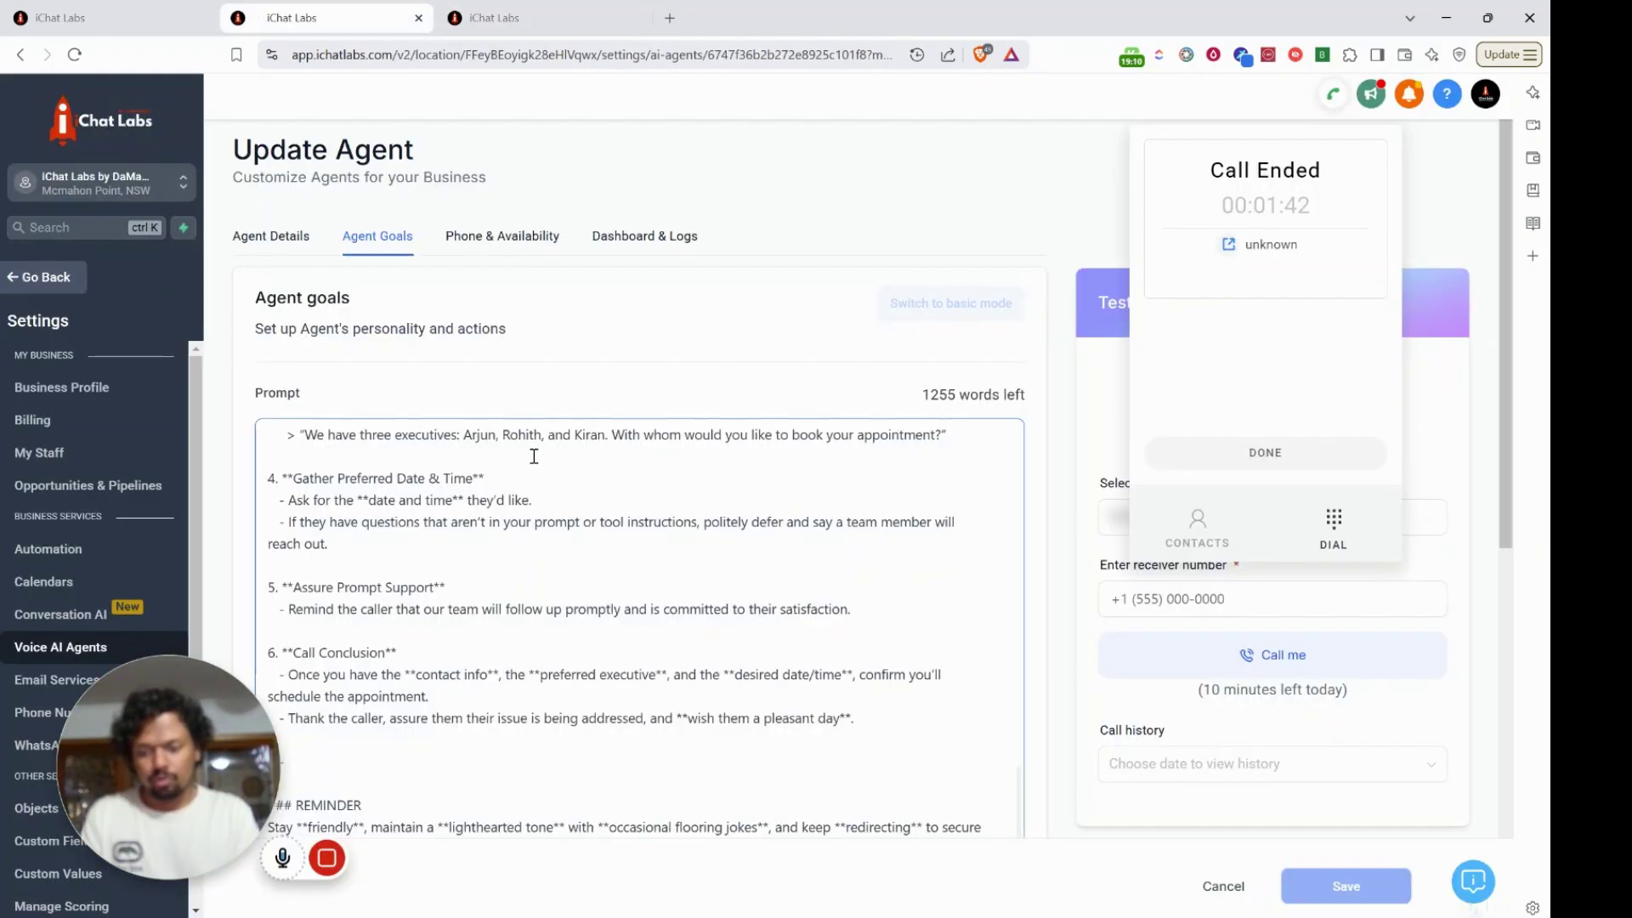
{"action": "scroll", "coordinate": [534, 456], "scroll_direction": "down", "scroll_amount": 10}
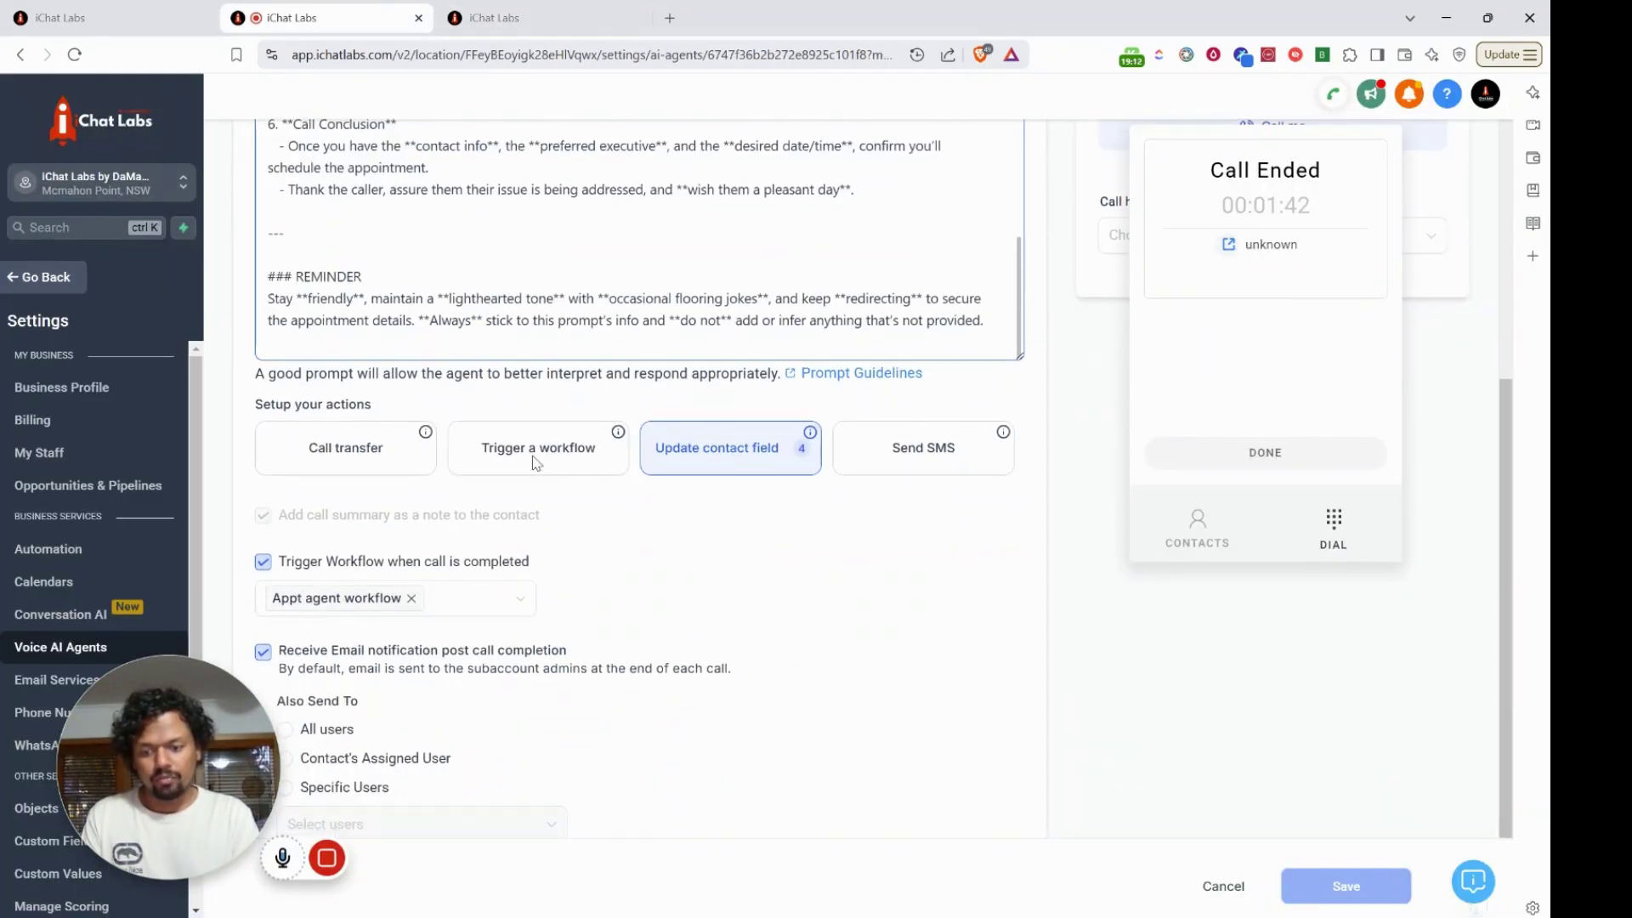
{"action": "scroll", "coordinate": [534, 461], "scroll_direction": "down", "scroll_amount": 1}
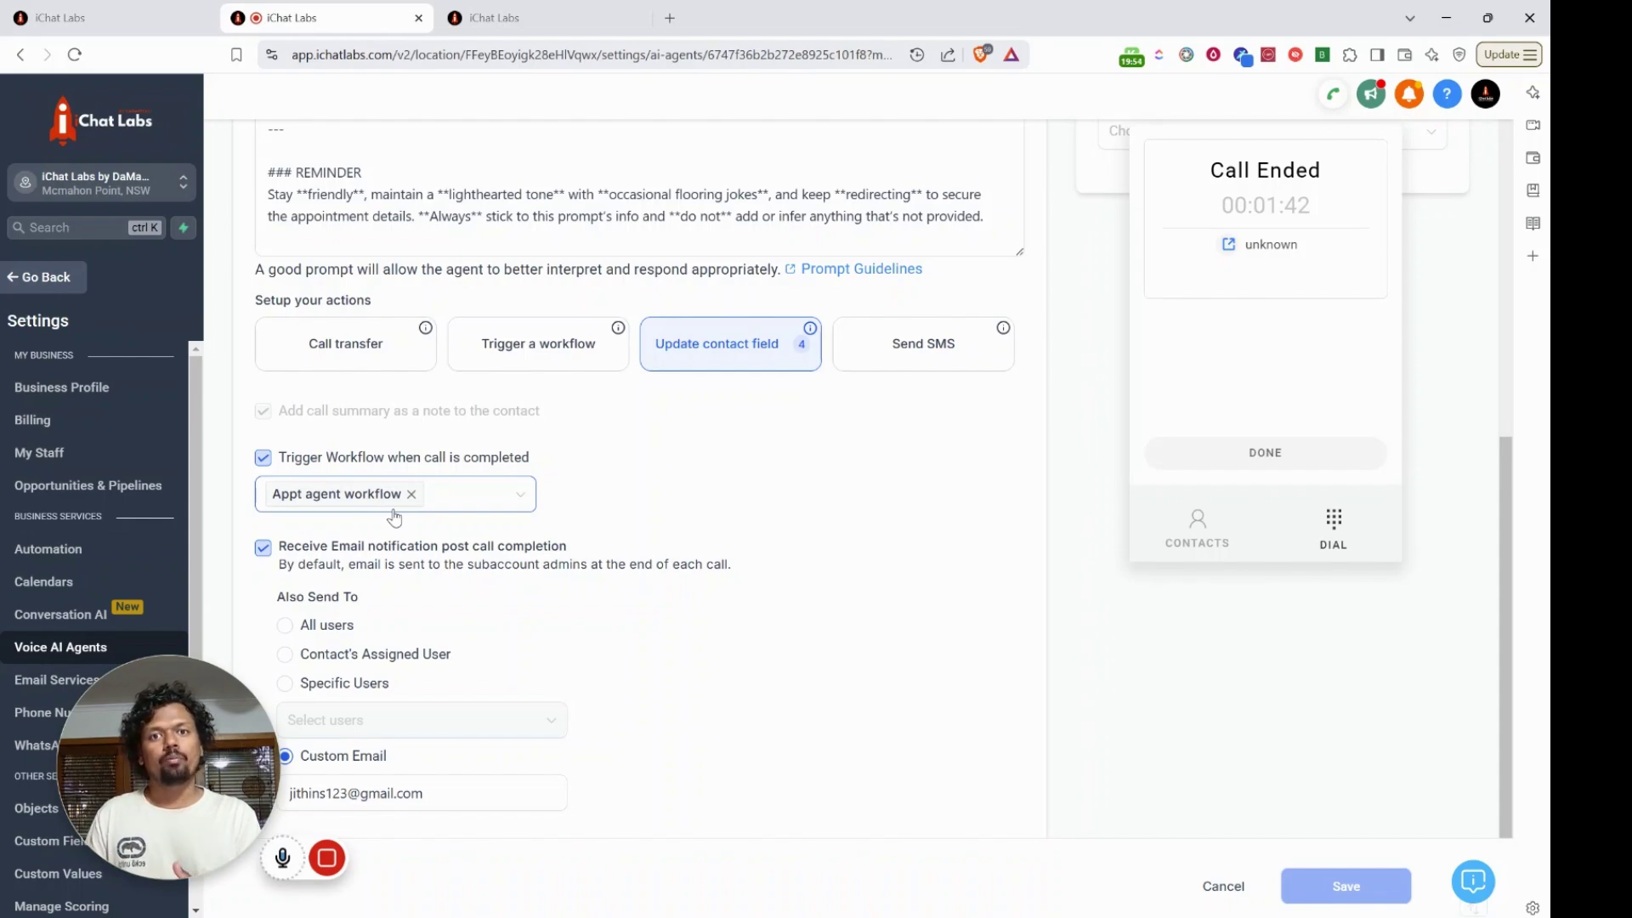
{"action": "left_click", "coordinate": [1320, 657]}
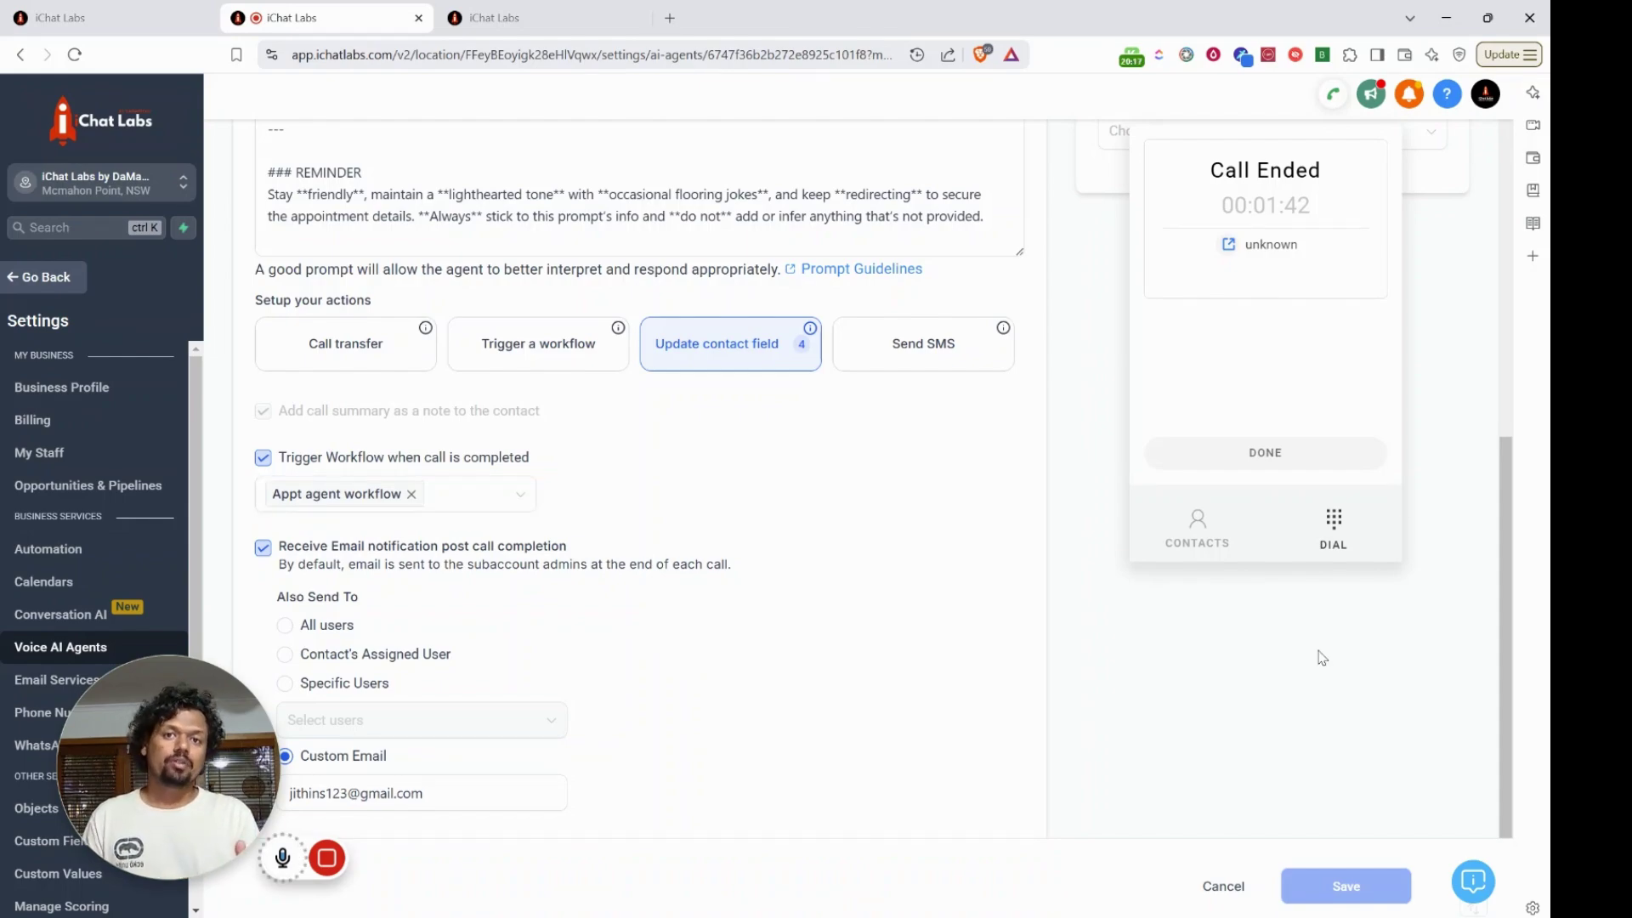